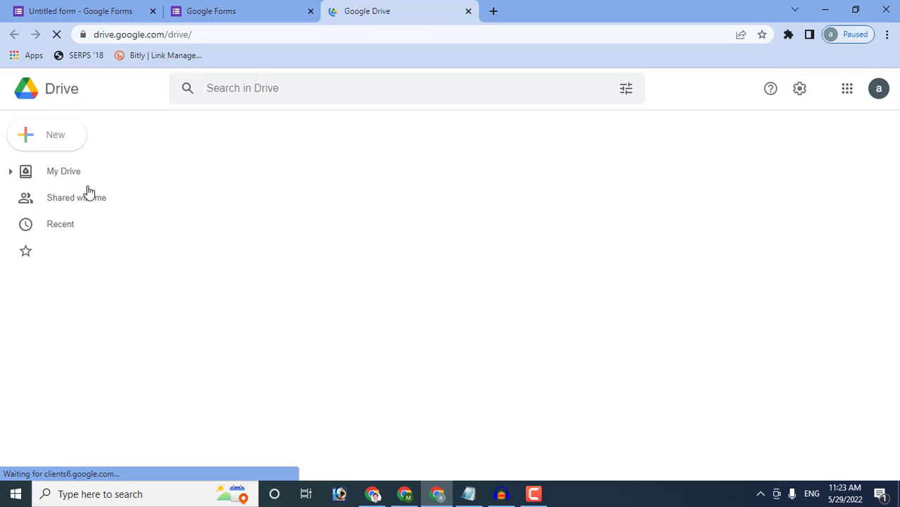
# Create a new blank Google Form from My Drive, and close the new form and Drive tabs.
pyautogui.click(56, 135)
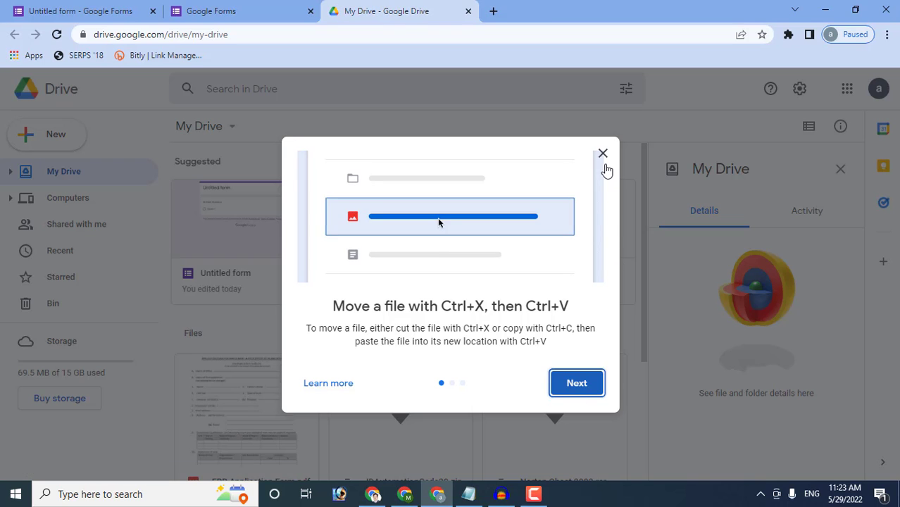
pyautogui.click(603, 153)
pyautogui.click(51, 133)
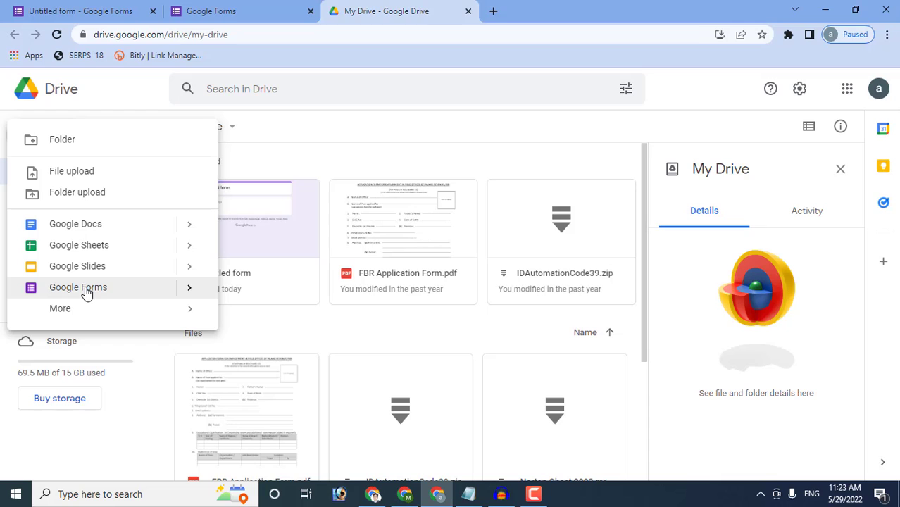
pyautogui.click(79, 288)
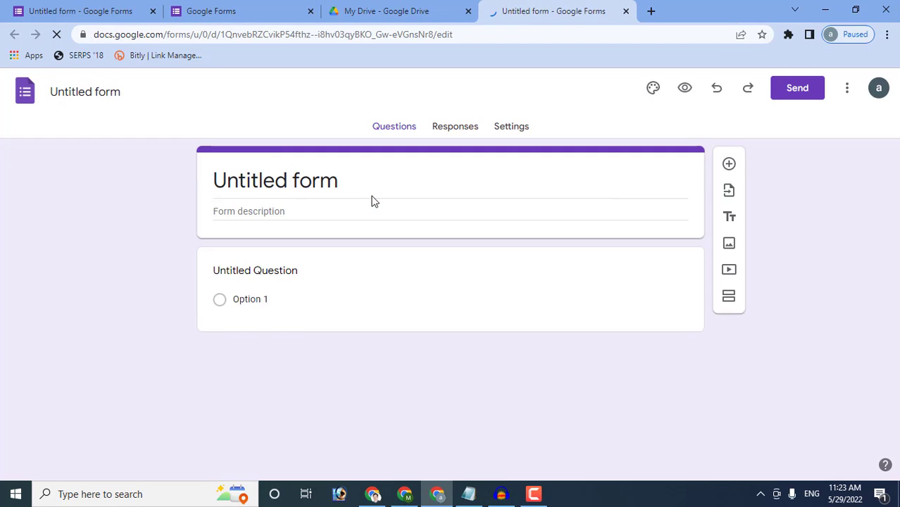
pyautogui.hotkey('ctrl', 'w')
pyautogui.hotkey('ctrl', 'w')
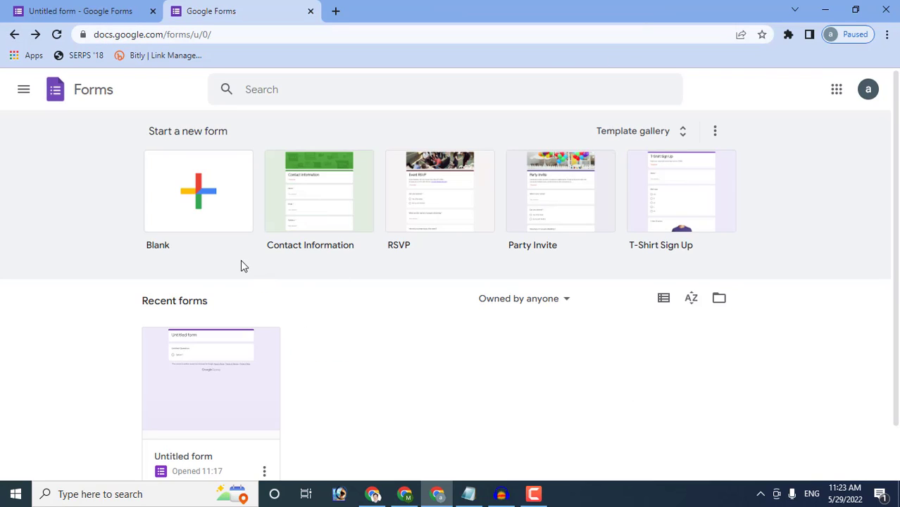
# Browse the Personal and Work templates in the template gallery and create a new blank form.
pyautogui.click(632, 132)
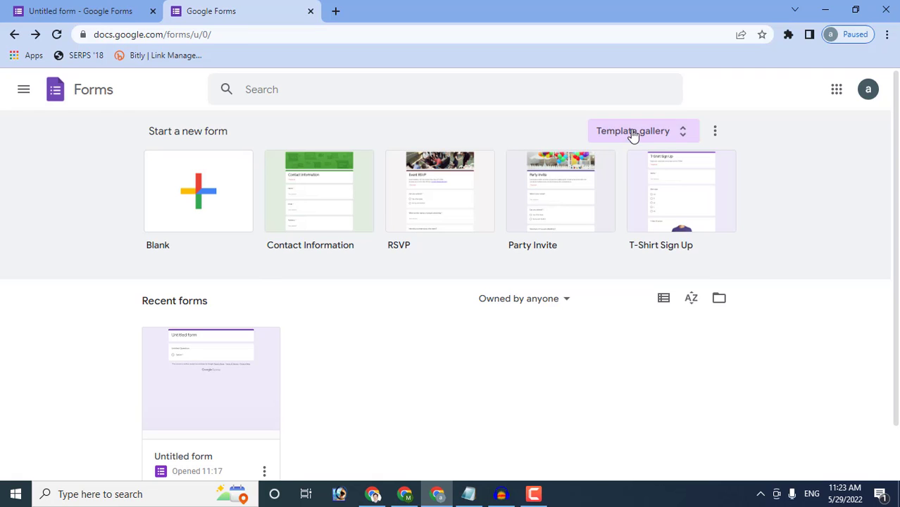
pyautogui.scroll(-3, 556, 284)
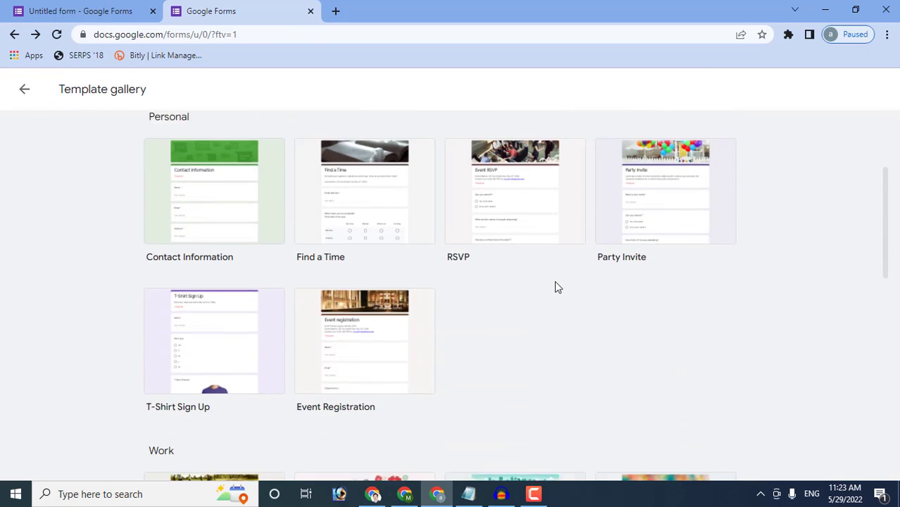
pyautogui.scroll(-1, 557, 287)
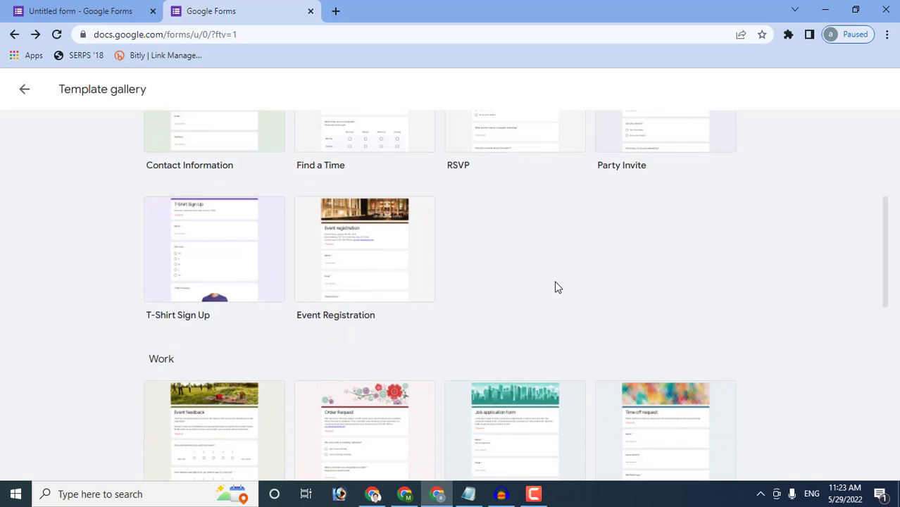
pyautogui.scroll(-3, 556, 287)
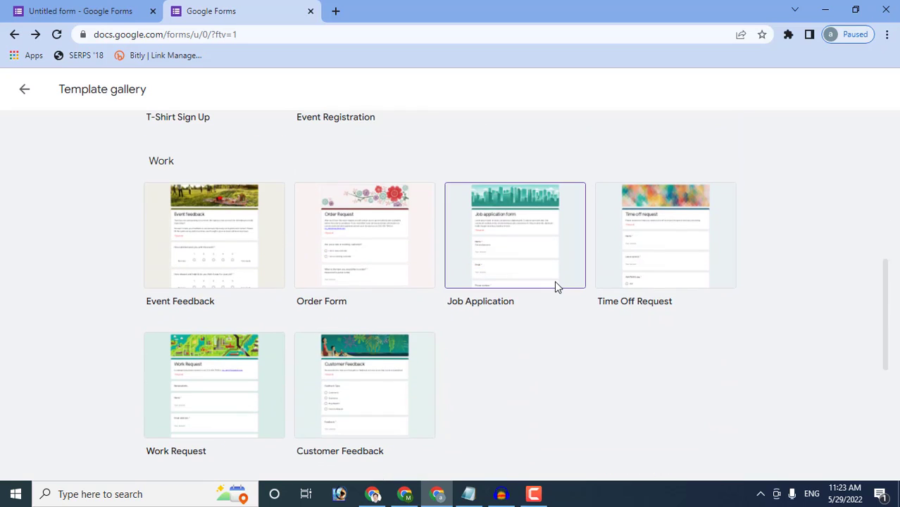
pyautogui.scroll(-4, 554, 286)
pyautogui.scroll(4, 555, 288)
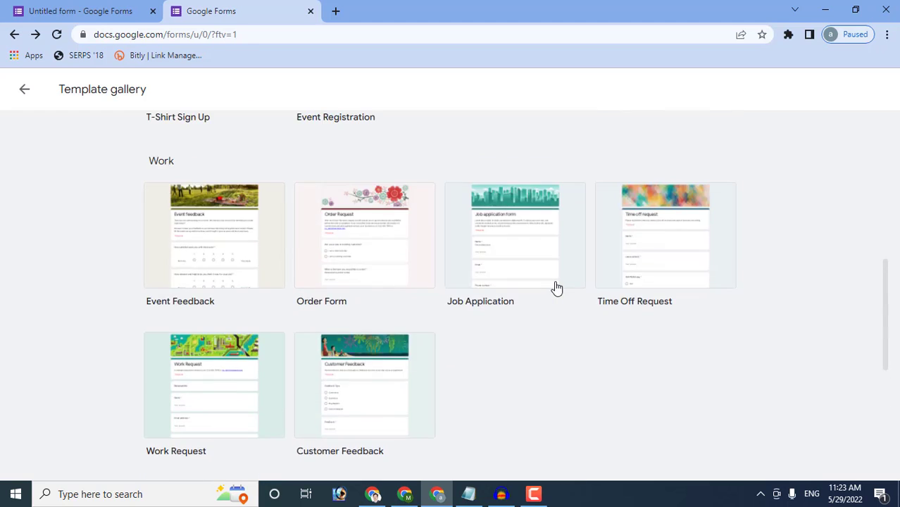
pyautogui.scroll(7, 286, 268)
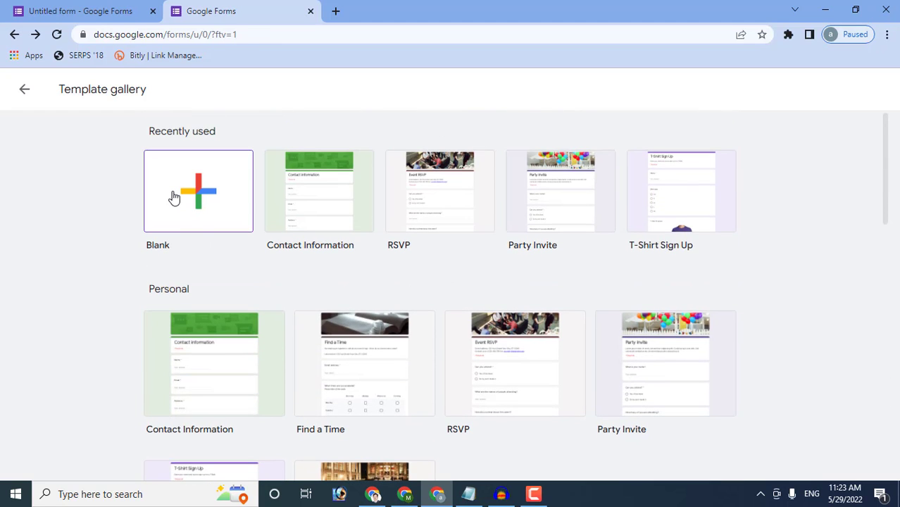
pyautogui.click(174, 198)
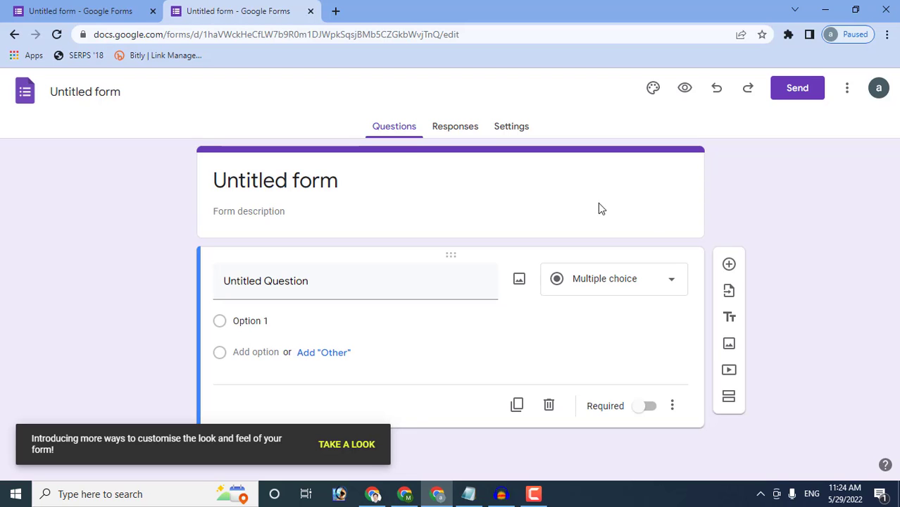
# View the new form's Responses and Settings sections, and return to its questions.
pyautogui.click(448, 134)
pyautogui.click(513, 131)
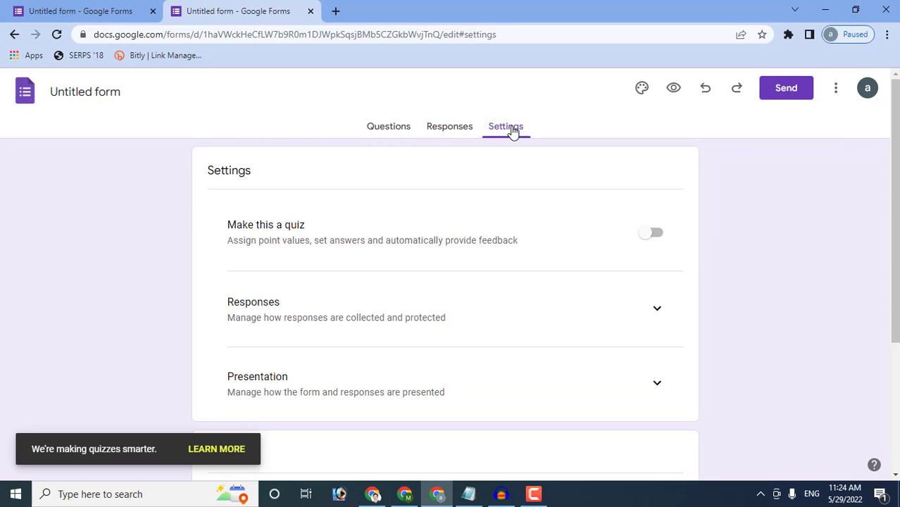
pyautogui.click(386, 133)
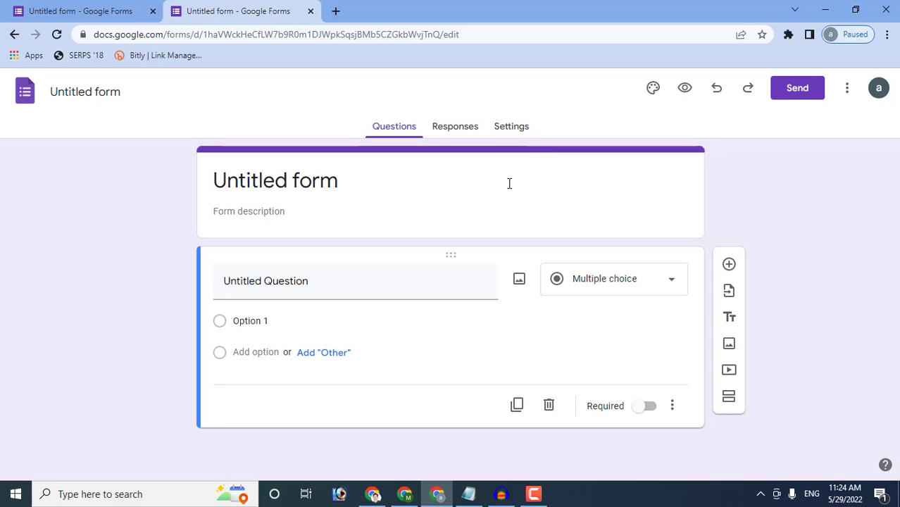
# Review the prepared survey text in the Notepad file google form.txt, and return to the form in the browser.
pyautogui.click(468, 494)
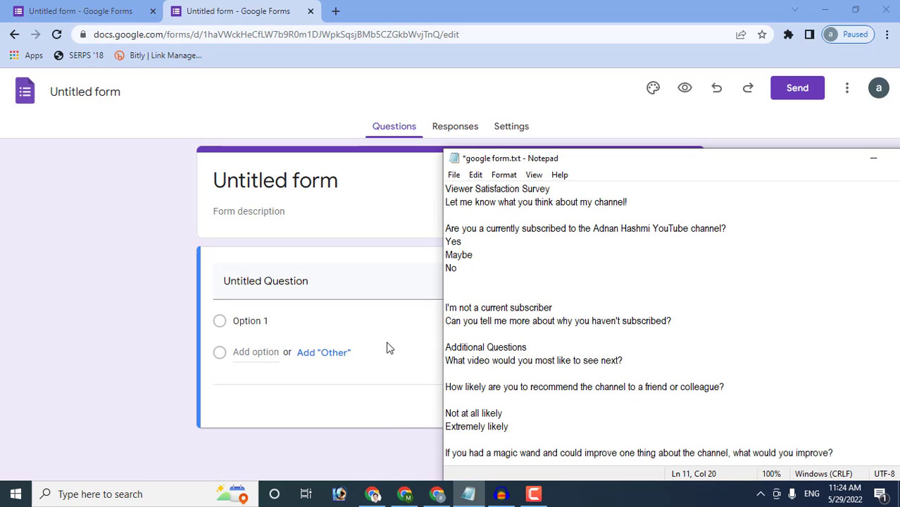
pyautogui.click(158, 349)
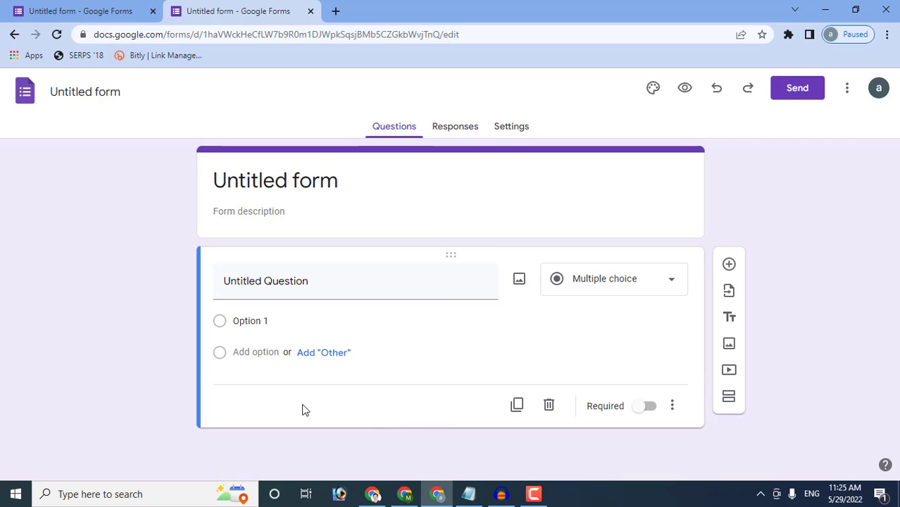
pyautogui.click(469, 494)
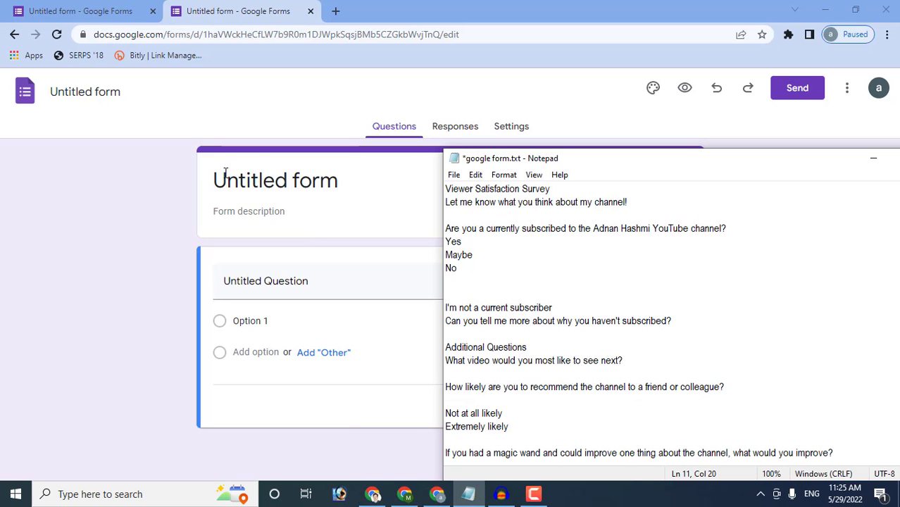
pyautogui.click(167, 220)
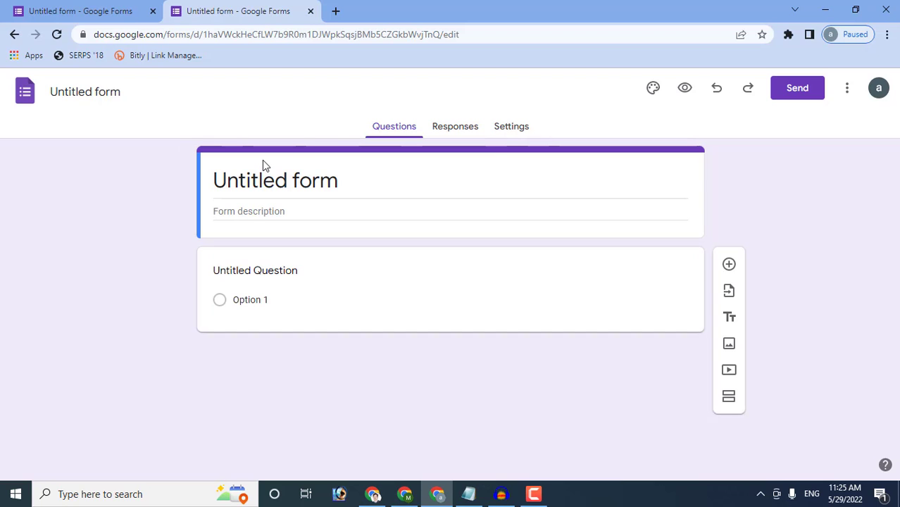
pyautogui.click(262, 160)
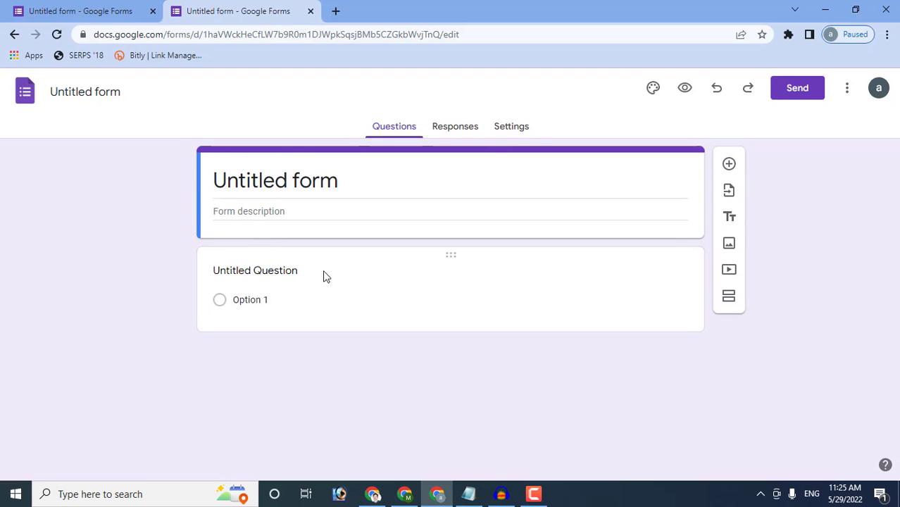
pyautogui.click(355, 259)
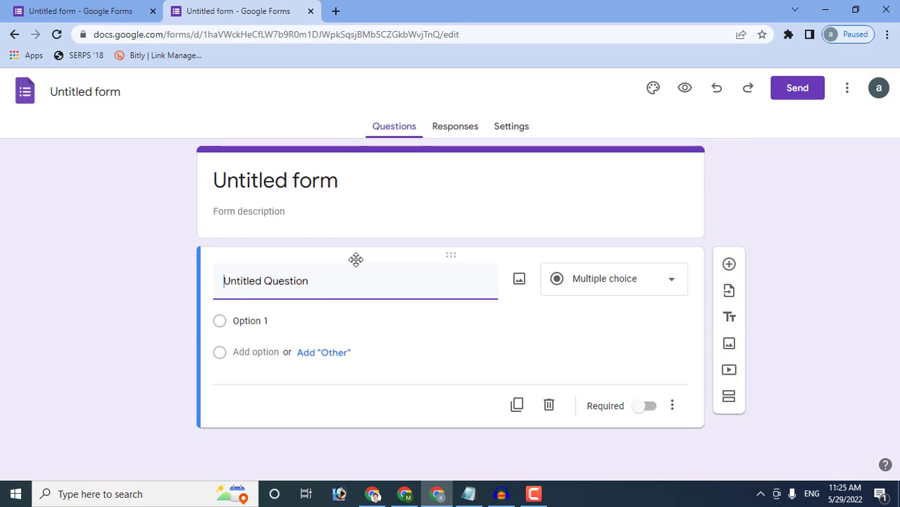
pyautogui.click(341, 155)
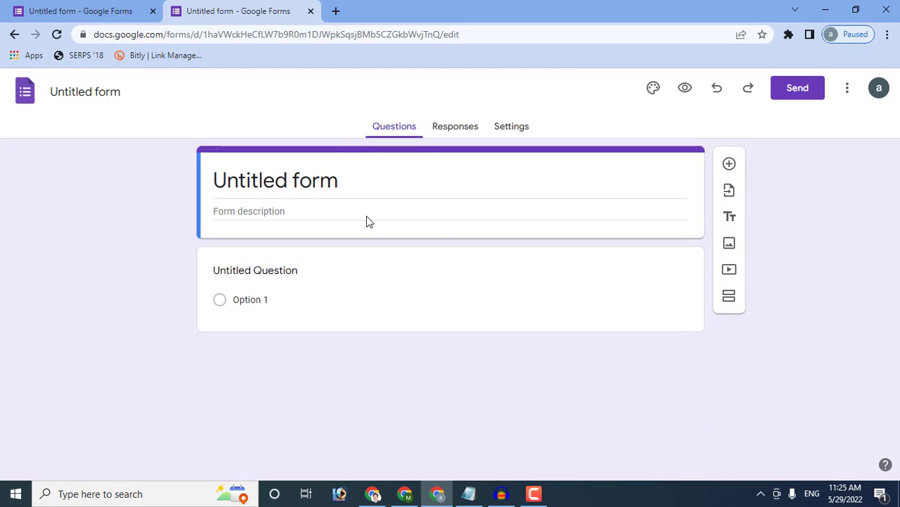
# Replace the form's title with "Viewer Satisfaction Survey", copied from the Notepad file.
pyautogui.click(473, 495)
pyautogui.moveTo(552, 190); pyautogui.dragTo(442, 188)
pyautogui.rightClick(456, 187)
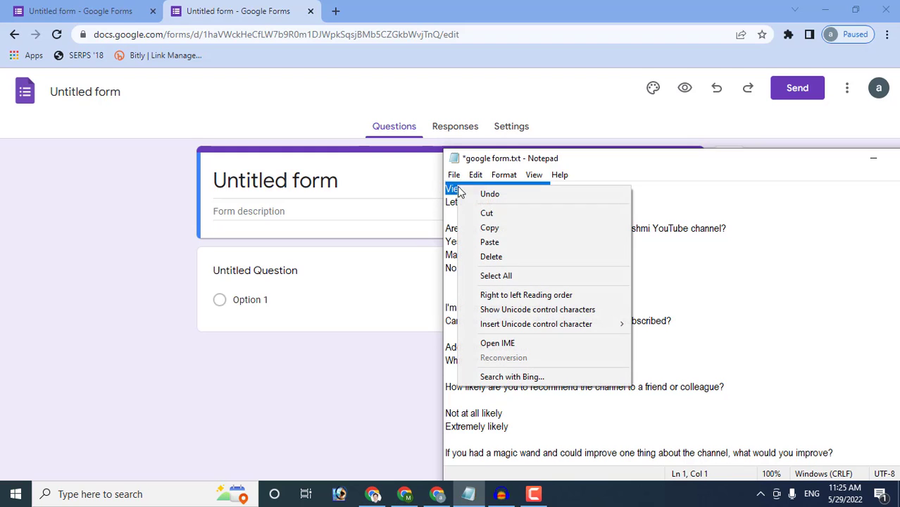
pyautogui.click(462, 227)
pyautogui.click(311, 188)
pyautogui.rightClick(310, 187)
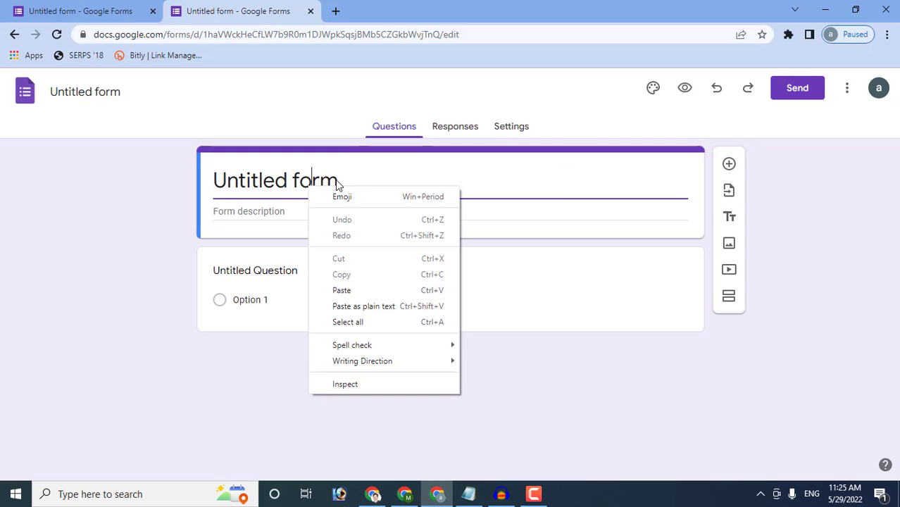
pyautogui.tripleClick(334, 182)
pyautogui.rightClick(334, 182)
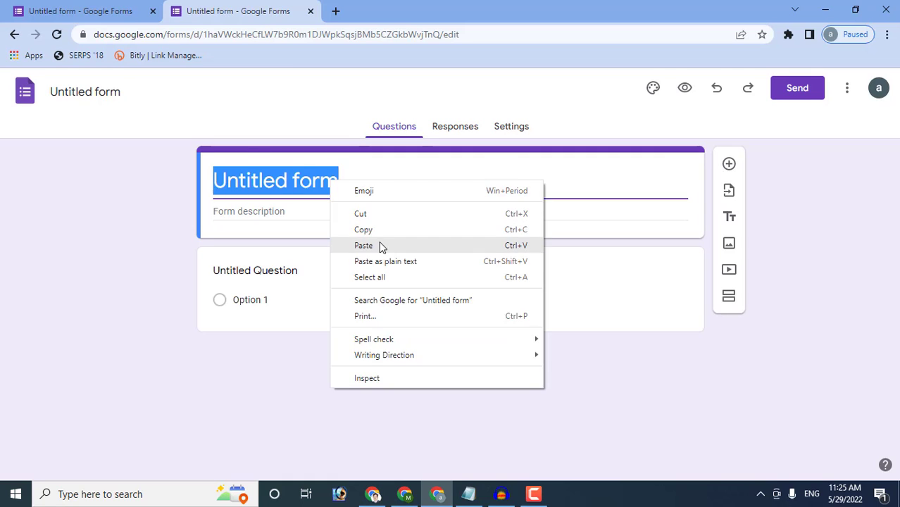
pyautogui.click(379, 242)
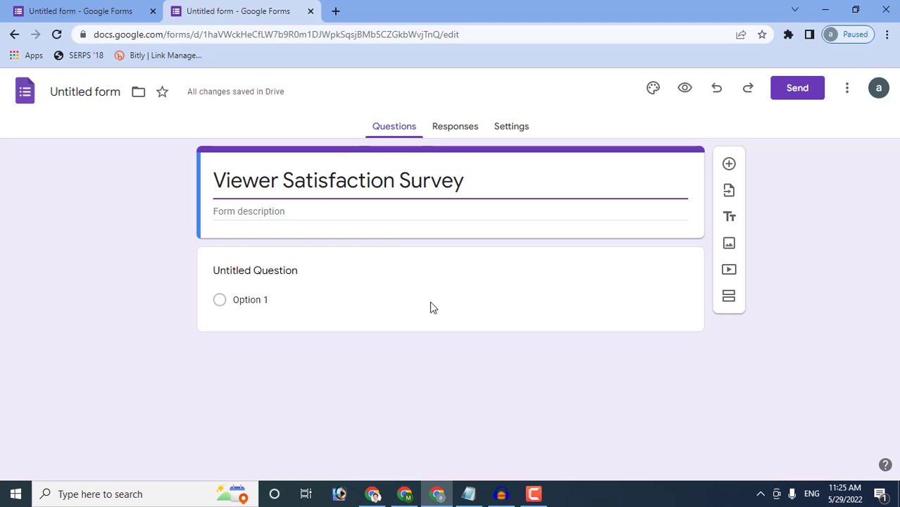
# Copy "Let me know what you think about my channel!" from the Notepad file into the form description.
pyautogui.click(476, 454)
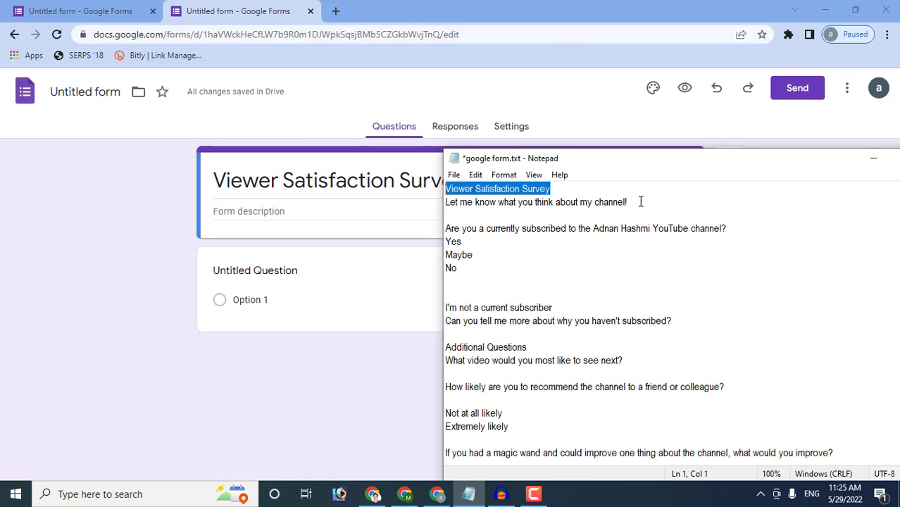
pyautogui.moveTo(626, 205); pyautogui.dragTo(434, 204)
pyautogui.rightClick(469, 203)
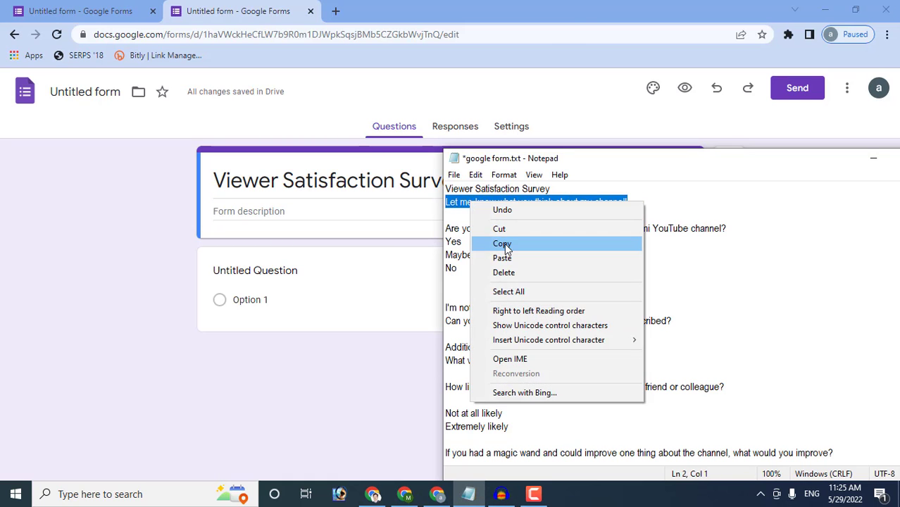
pyautogui.click(502, 243)
pyautogui.click(329, 211)
pyautogui.rightClick(329, 212)
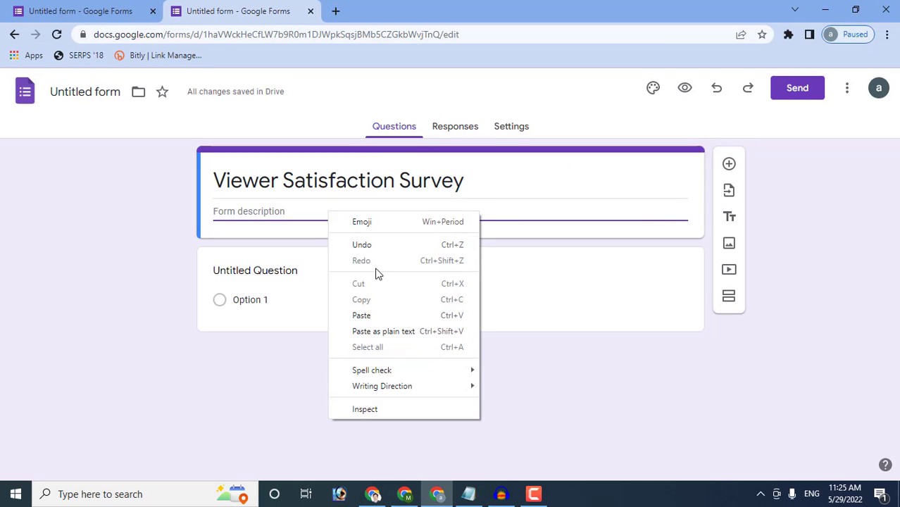
pyautogui.click(361, 315)
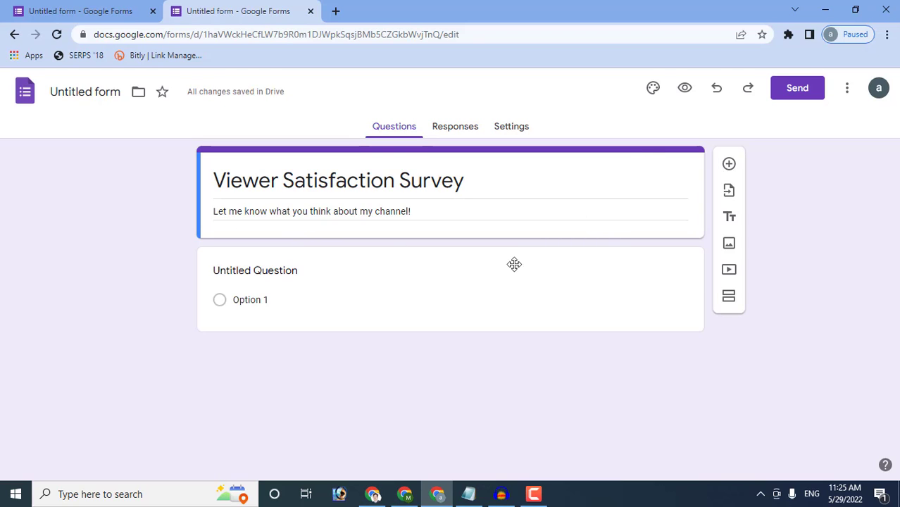
# Replace the untitled question's text with the YouTube channel subscription question copied from Notepad, and keep its type as Multiple choice.
pyautogui.click(484, 256)
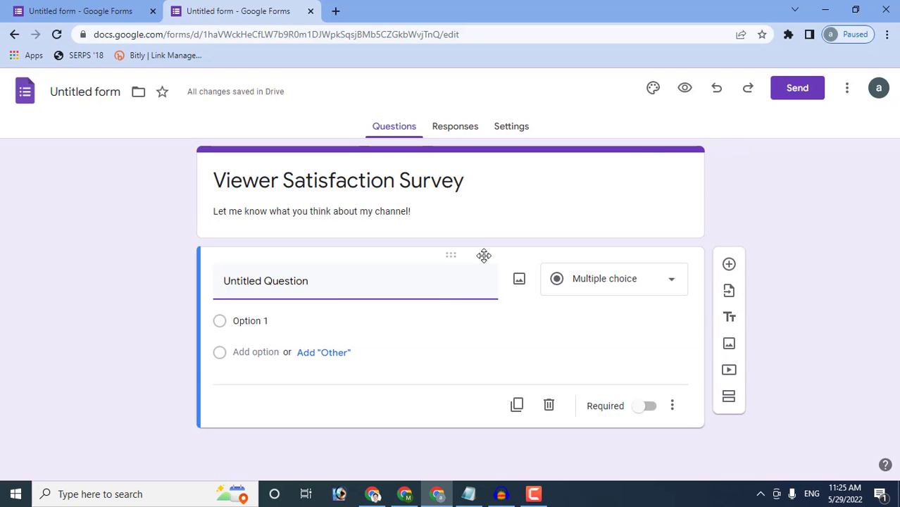
pyautogui.click(468, 497)
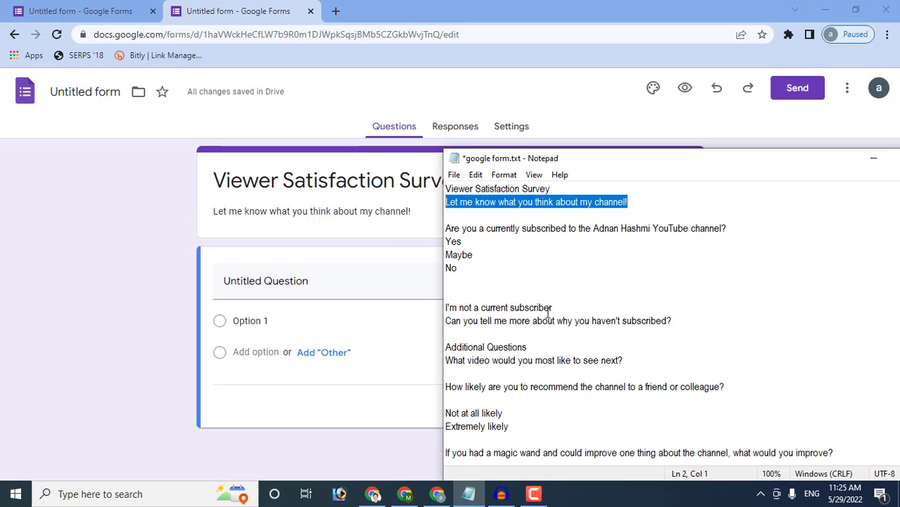
pyautogui.moveTo(726, 227); pyautogui.dragTo(447, 232)
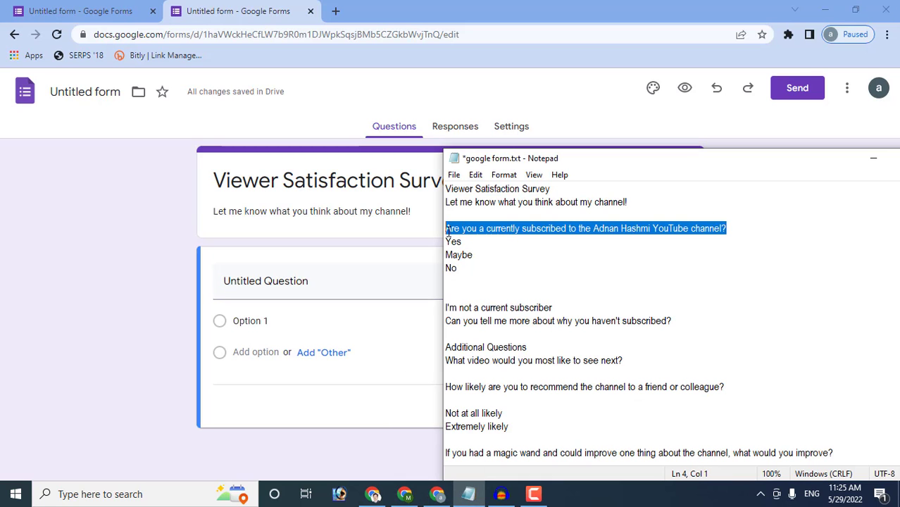
pyautogui.rightClick(465, 227)
pyautogui.click(492, 267)
pyautogui.click(307, 283)
pyautogui.moveTo(327, 282); pyautogui.dragTo(209, 288)
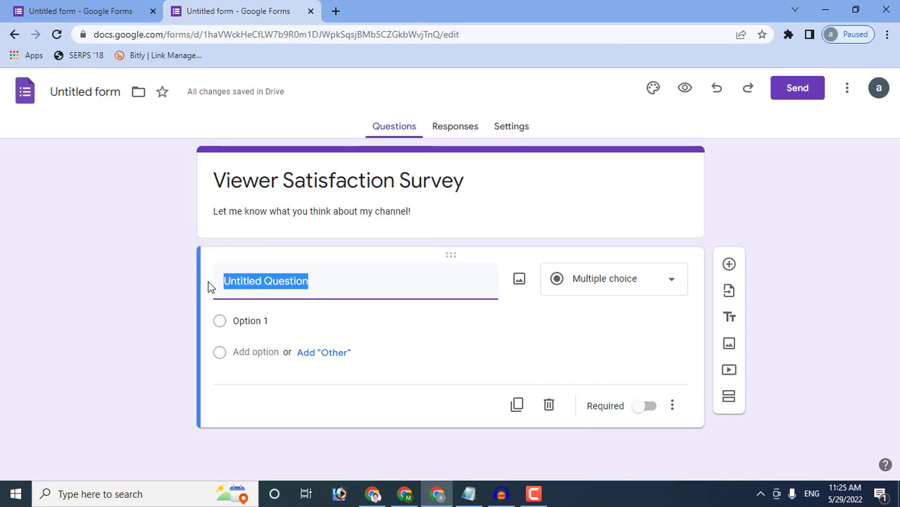
pyautogui.hotkey('ctrl', 'v')
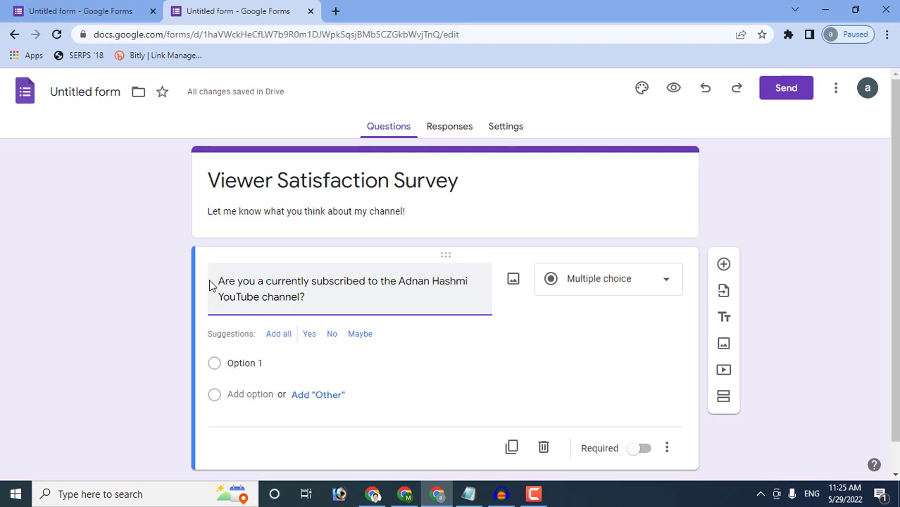
pyautogui.click(621, 280)
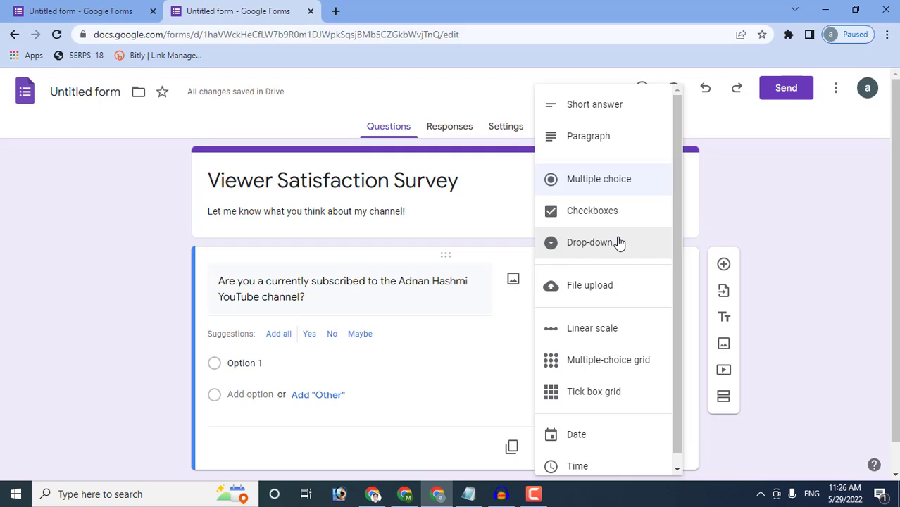
pyautogui.click(629, 191)
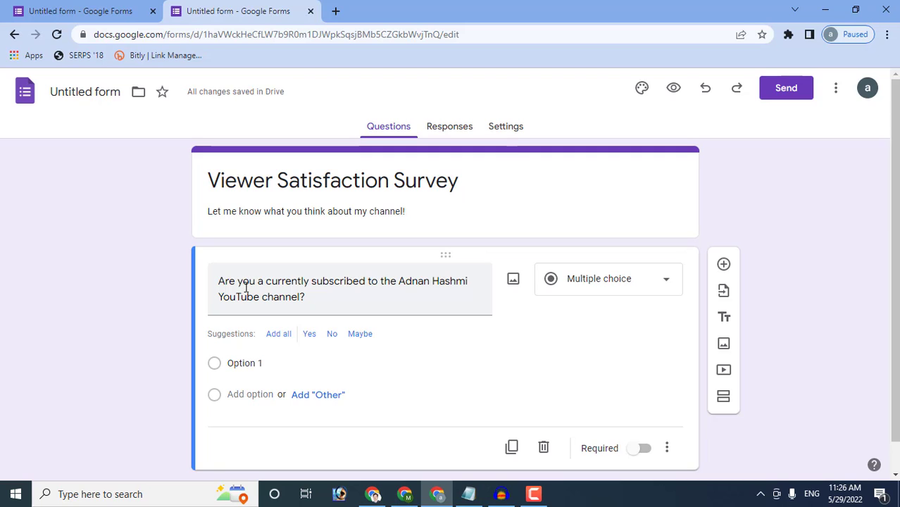
# Add all the suggested answers Yes, No and Maybe as options of the channel subscription question.
pyautogui.click(275, 335)
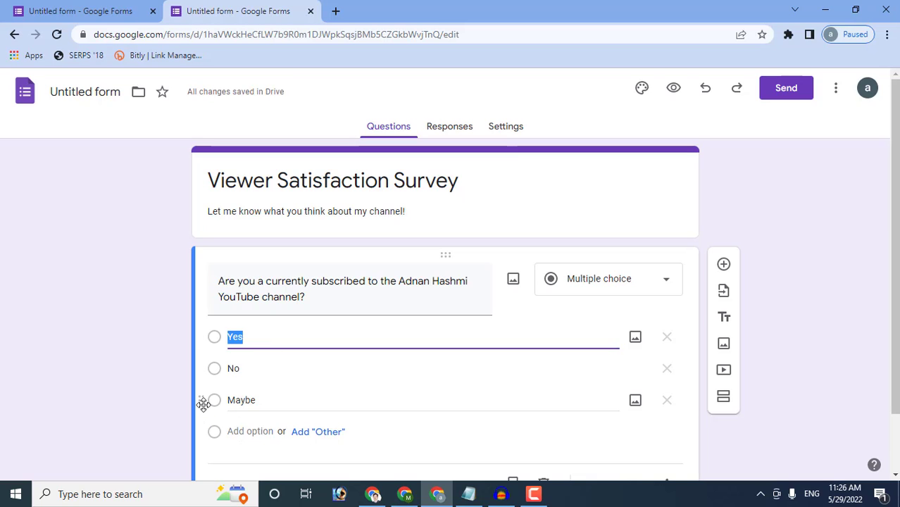
pyautogui.moveTo(203, 404)
pyautogui.mouseDown()
pyautogui.moveTo(199, 364)
pyautogui.moveTo(208, 402)
pyautogui.mouseUp()
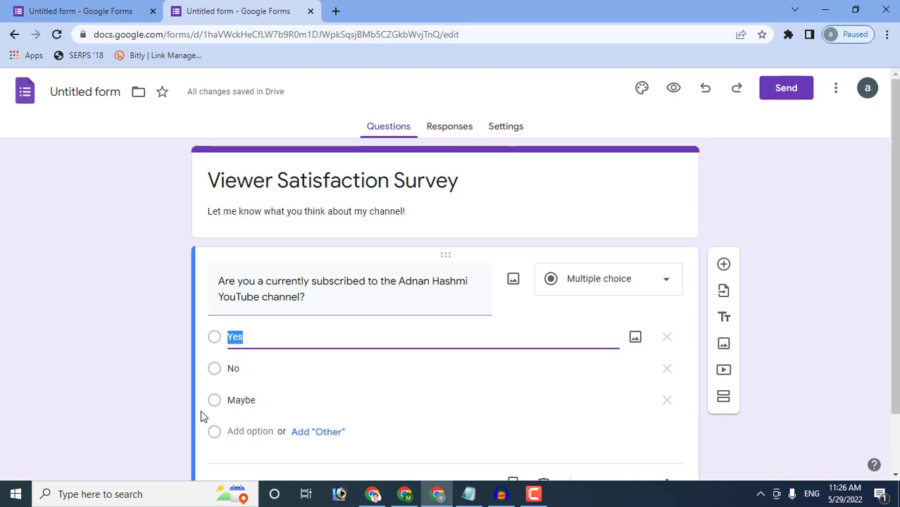
pyautogui.scroll(-1, 125, 409)
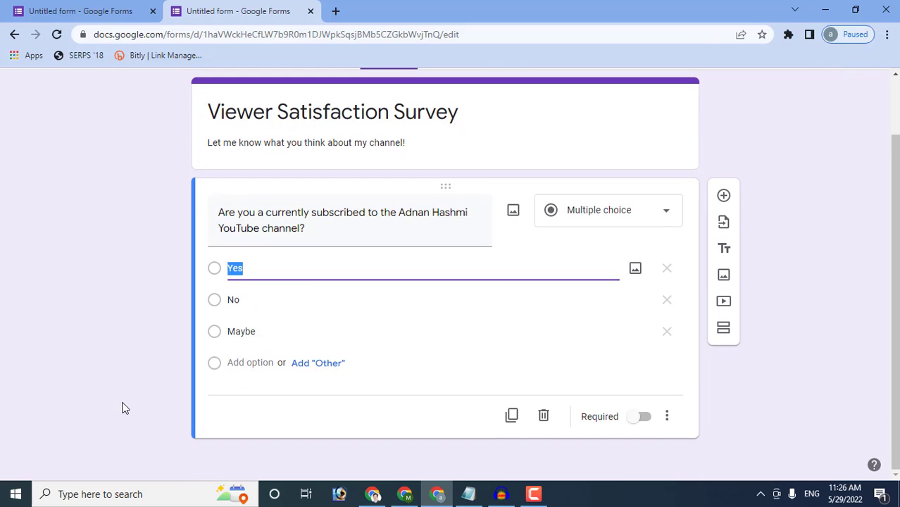
pyautogui.click(130, 349)
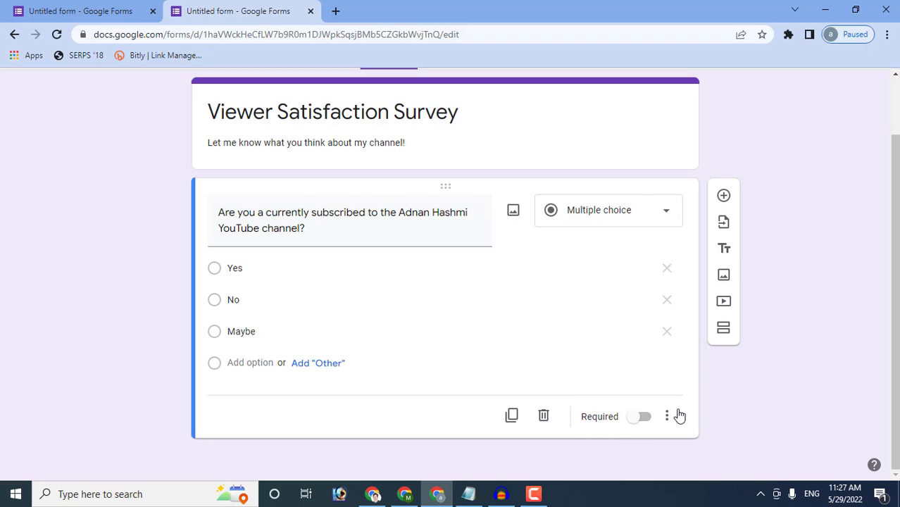
# Add a new question reading "Can you tell me more about why you haven't subscribed?", copied from the Notepad file.
pyautogui.click(725, 197)
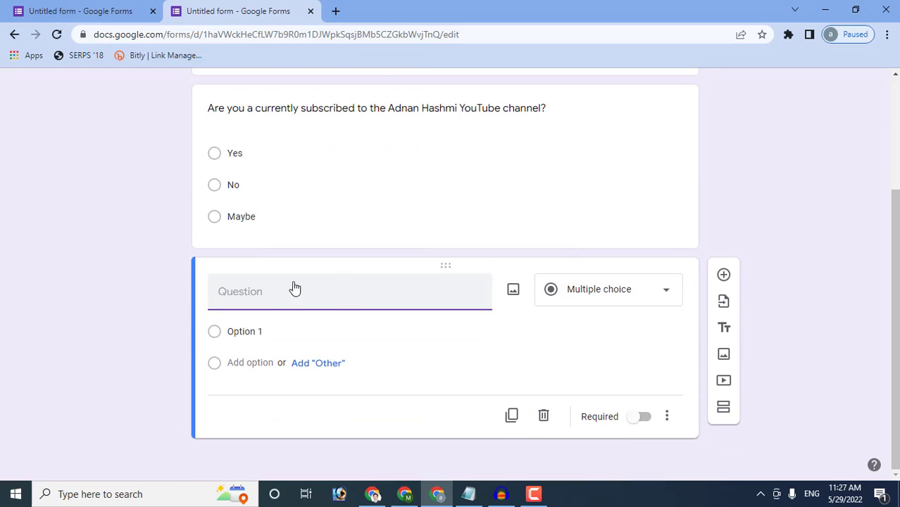
pyautogui.click(468, 493)
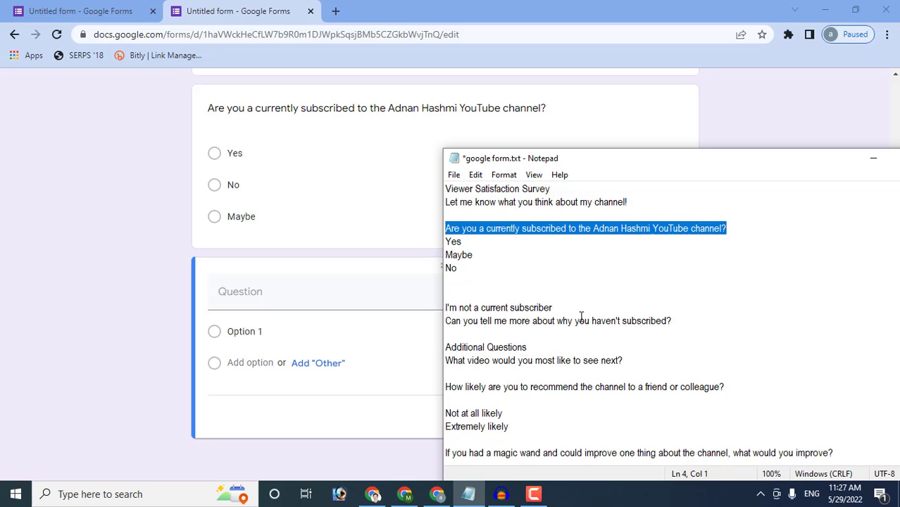
pyautogui.moveTo(573, 308); pyautogui.dragTo(445, 308)
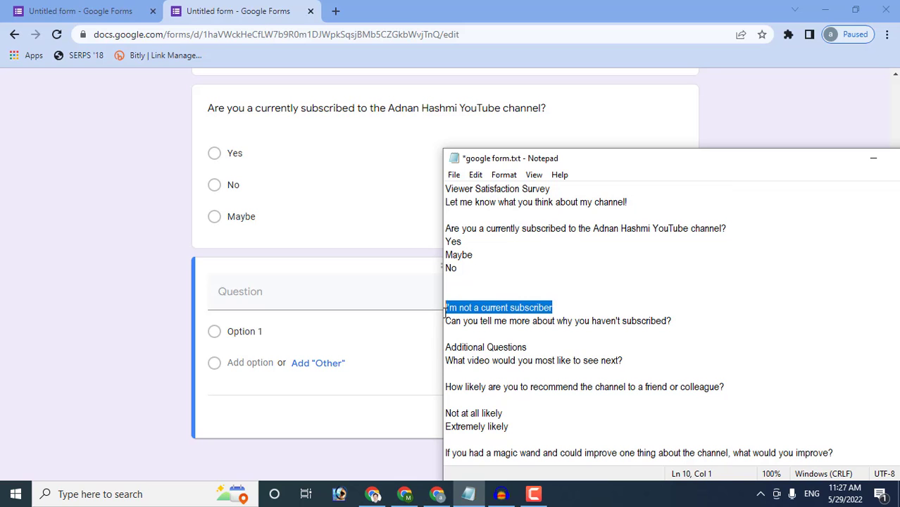
pyautogui.rightClick(456, 312)
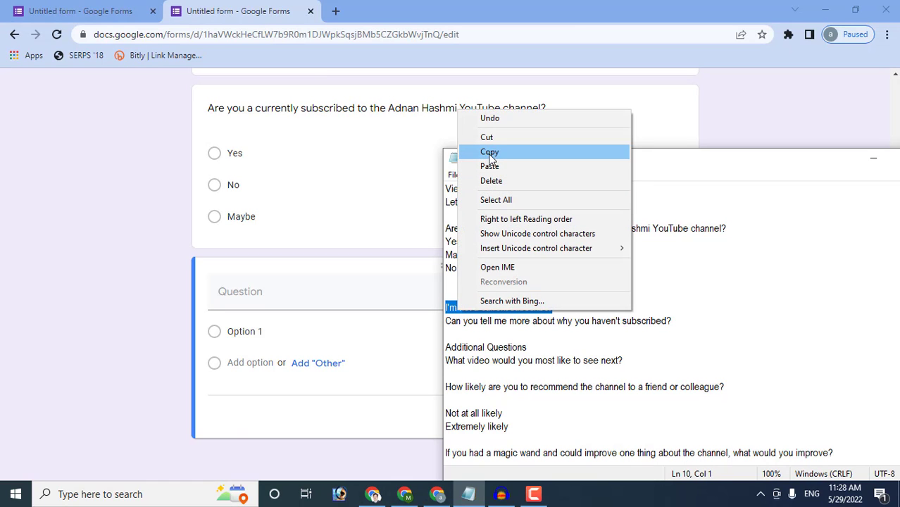
pyautogui.click(533, 355)
pyautogui.moveTo(672, 320); pyautogui.dragTo(452, 326)
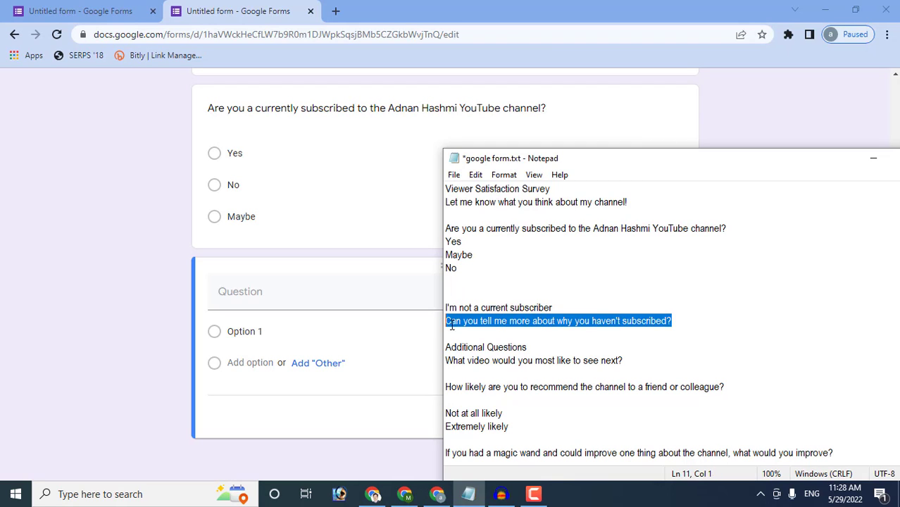
pyautogui.rightClick(495, 327)
pyautogui.click(528, 164)
pyautogui.click(318, 300)
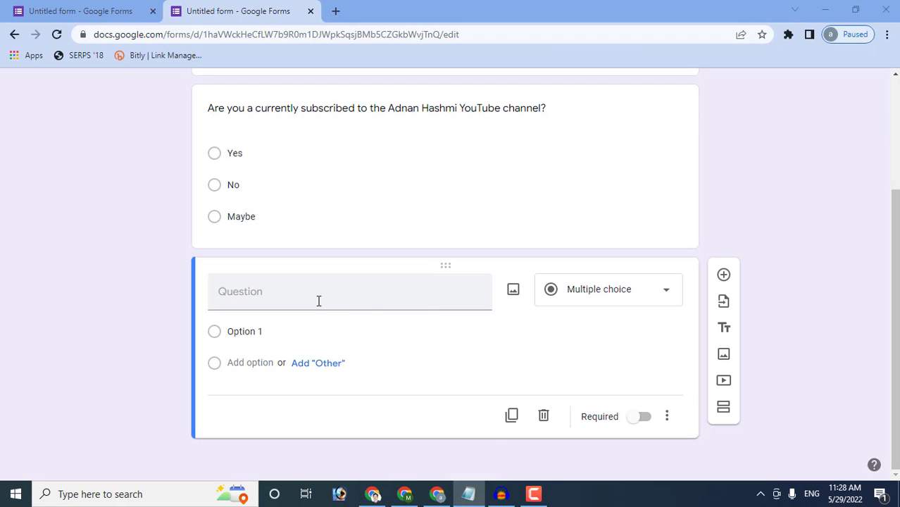
pyautogui.rightClick(319, 301)
pyautogui.click(357, 188)
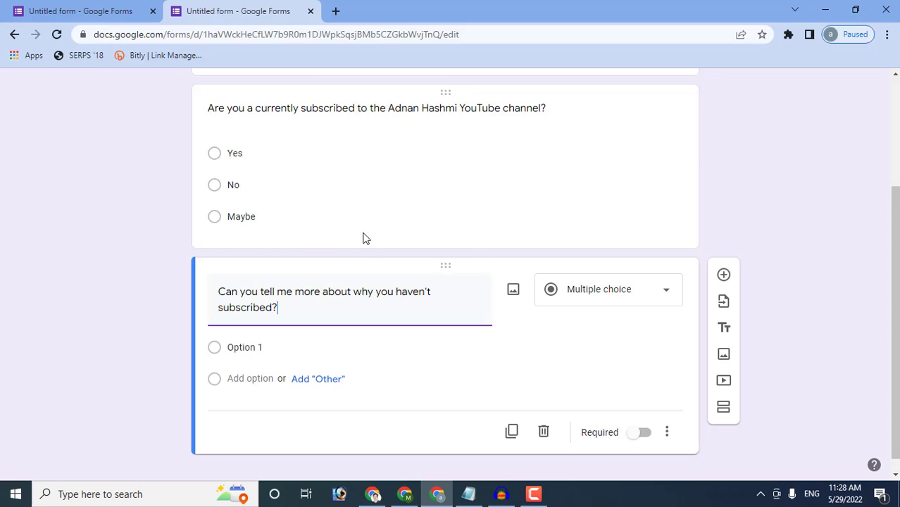
# Change the type of the question about why viewers haven't subscribed to Paragraph.
pyautogui.scroll(1, 267, 360)
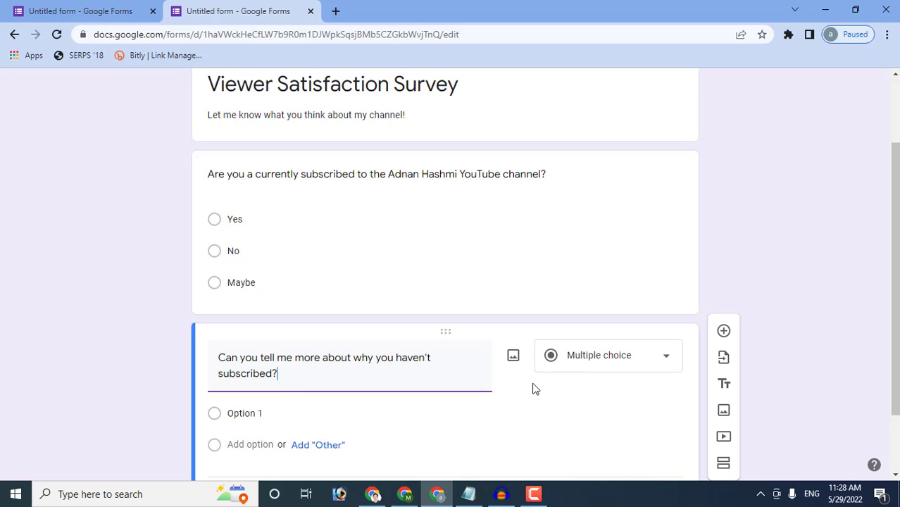
pyautogui.click(622, 367)
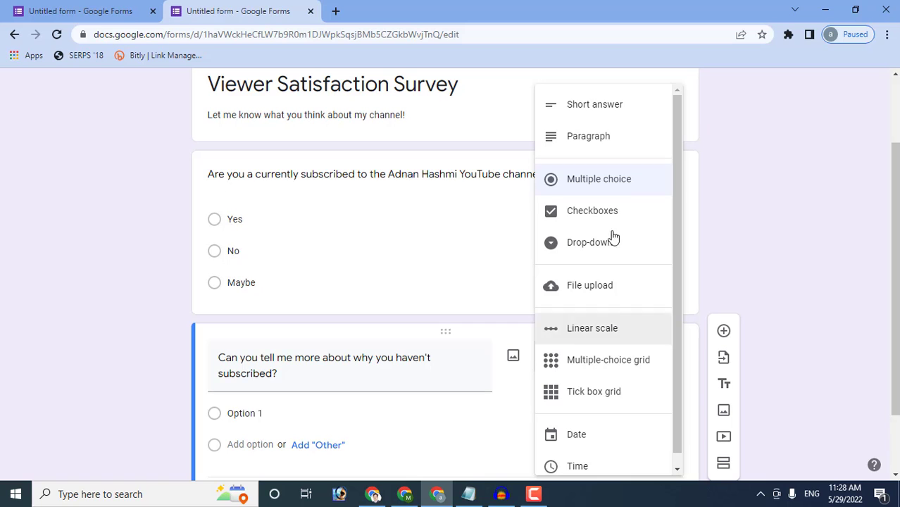
pyautogui.click(610, 139)
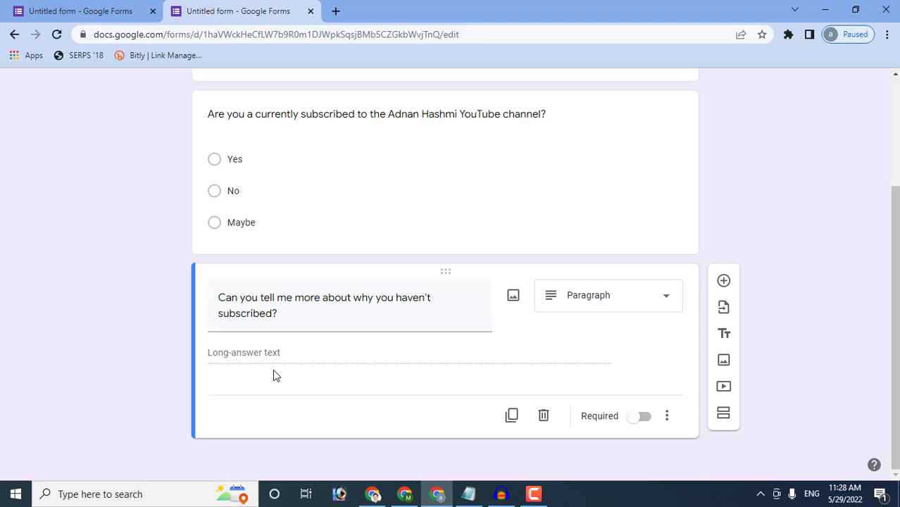
pyautogui.scroll(2, 287, 377)
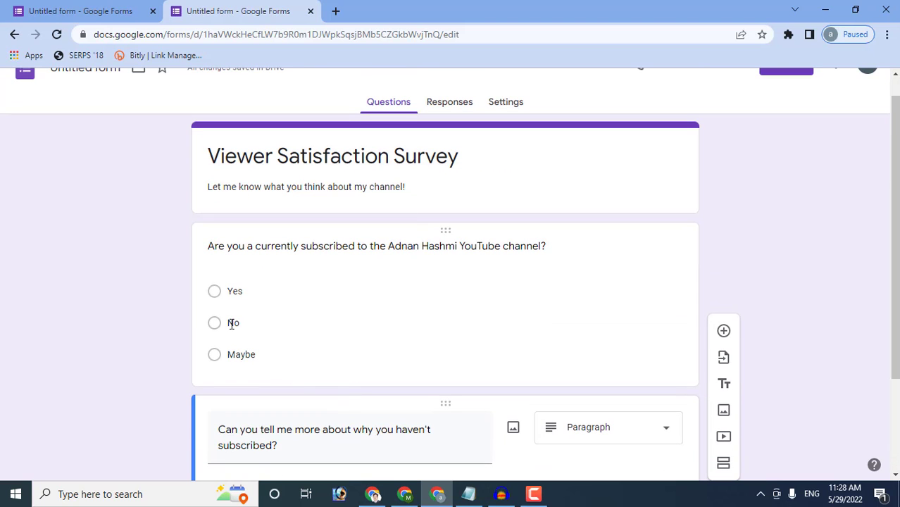
pyautogui.scroll(-2, 264, 372)
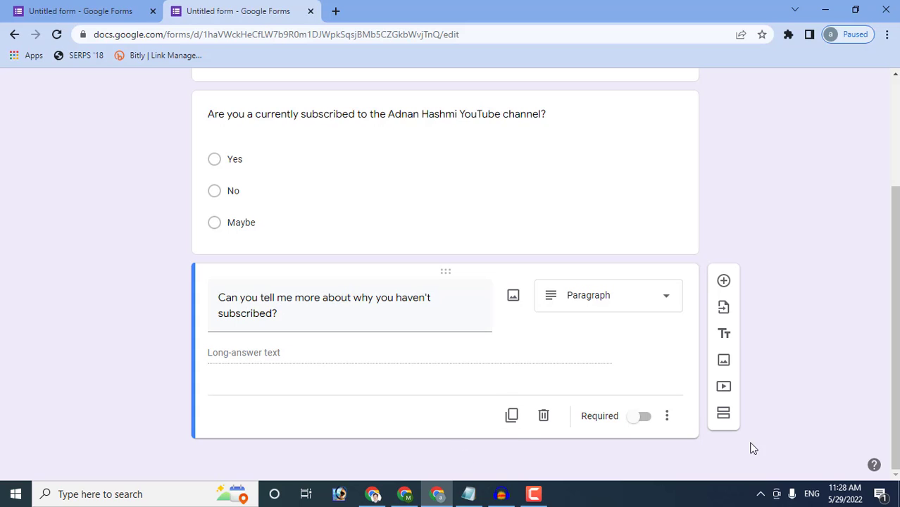
# Add a new section to the form after the question about why viewers haven't subscribed.
pyautogui.click(725, 417)
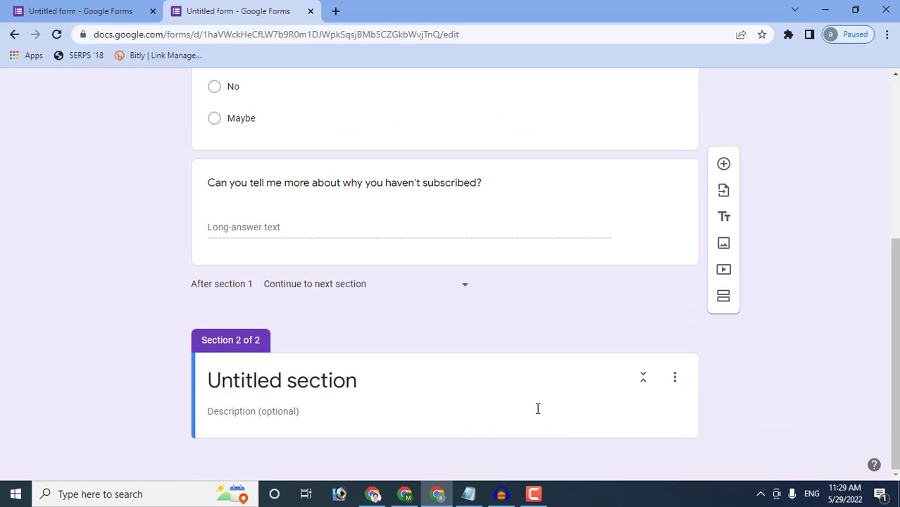
pyautogui.scroll(2, 536, 409)
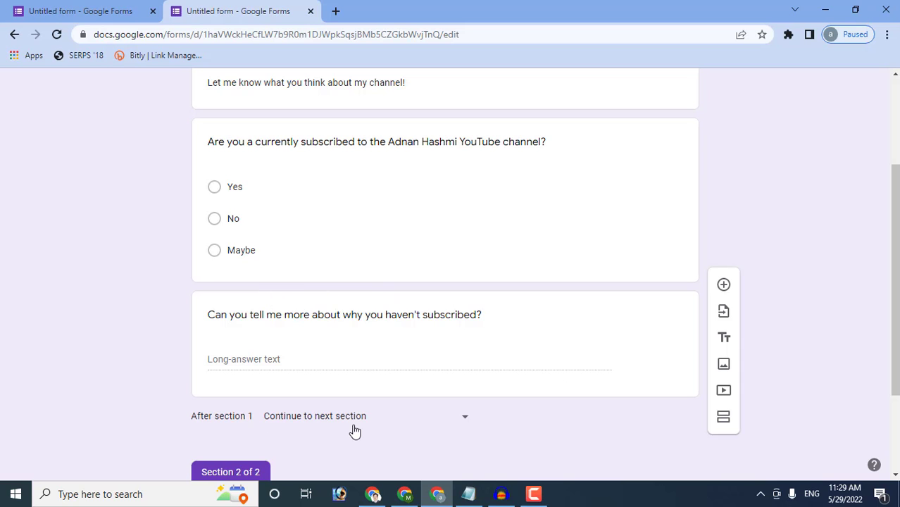
pyautogui.scroll(1, 355, 431)
pyautogui.scroll(-3, 357, 430)
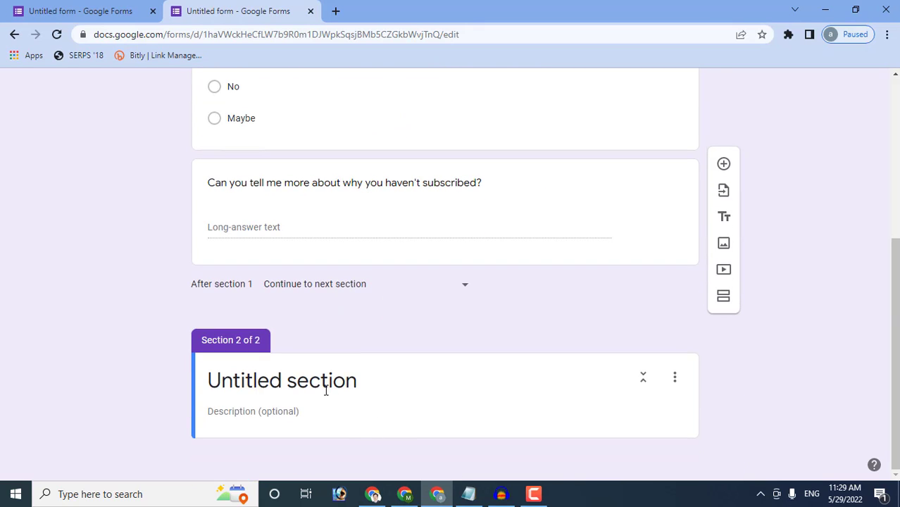
# Replace the untitled section's title with "I'm not a current subscriber", copied from the Notepad file.
pyautogui.click(469, 494)
pyautogui.click(569, 310)
pyautogui.keyDown('shift'); pyautogui.click(442, 307); pyautogui.keyUp('shift')
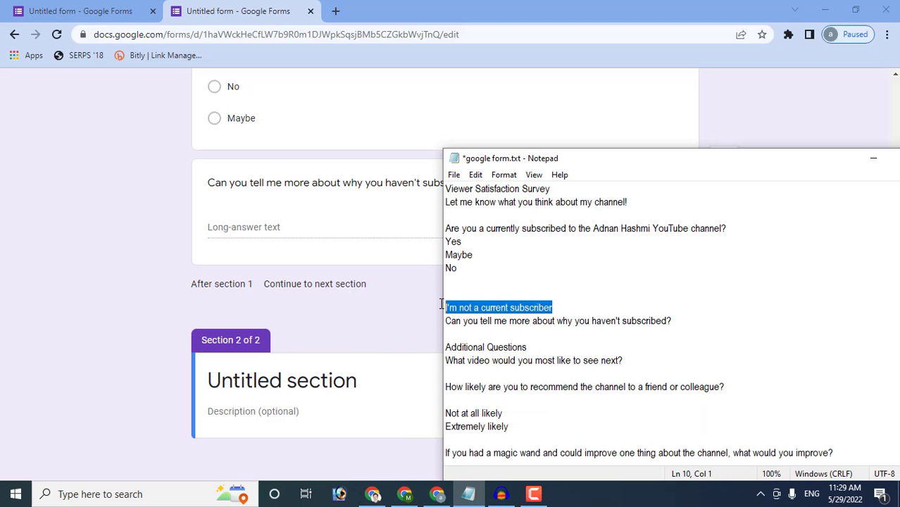
pyautogui.rightClick(483, 314)
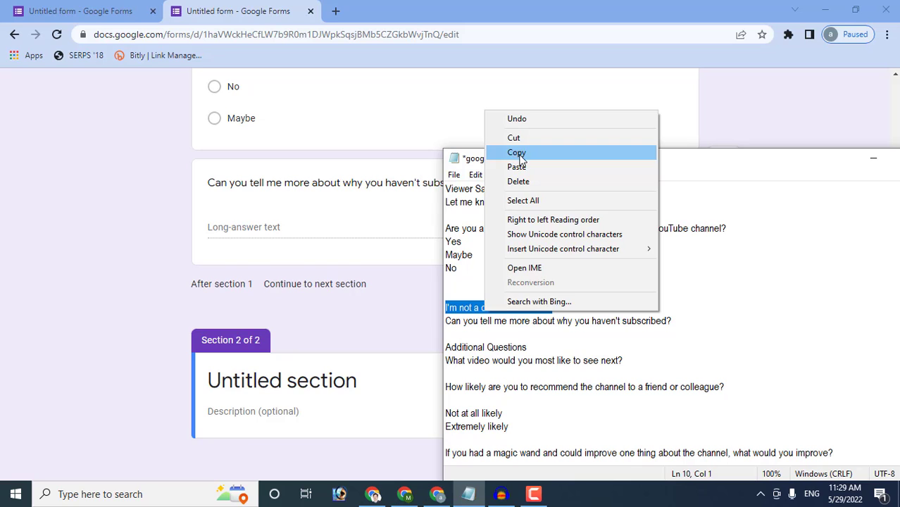
pyautogui.click(520, 152)
pyautogui.click(321, 384)
pyautogui.hotkey('ctrl', 'a')
pyautogui.rightClick(321, 384)
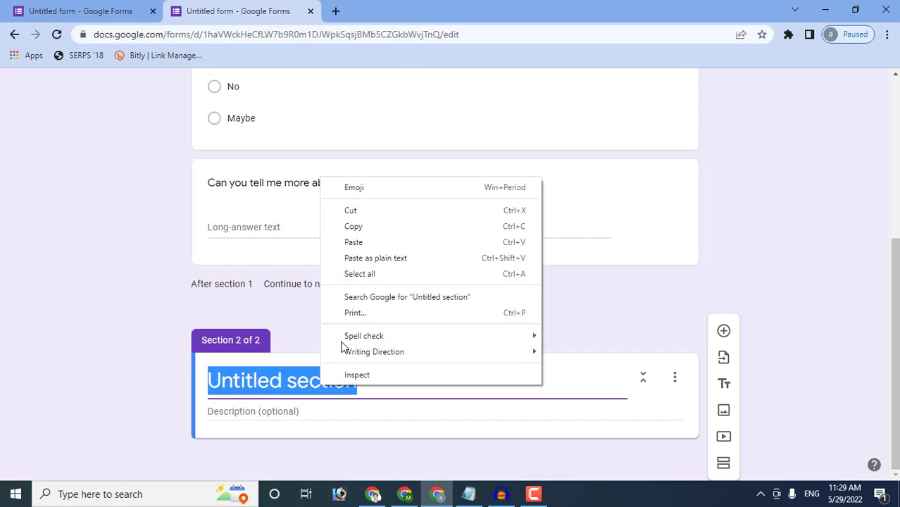
pyautogui.click(356, 241)
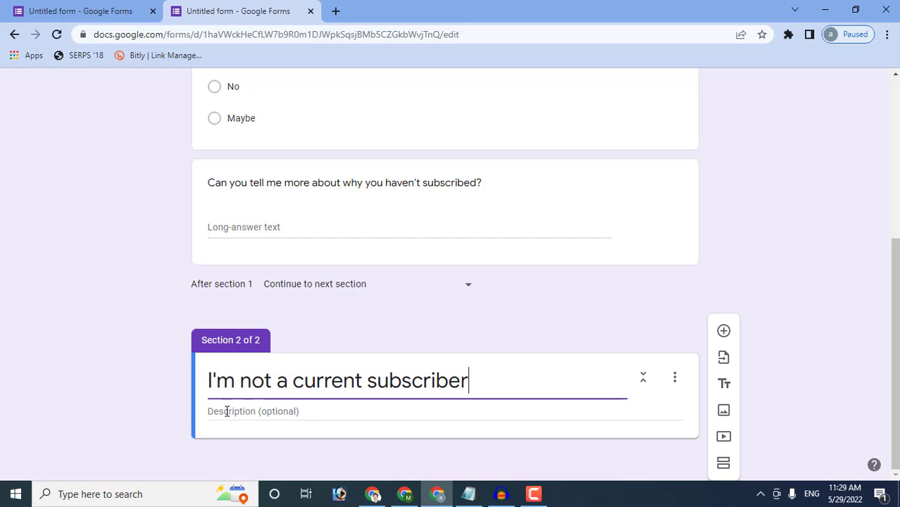
pyautogui.click(175, 416)
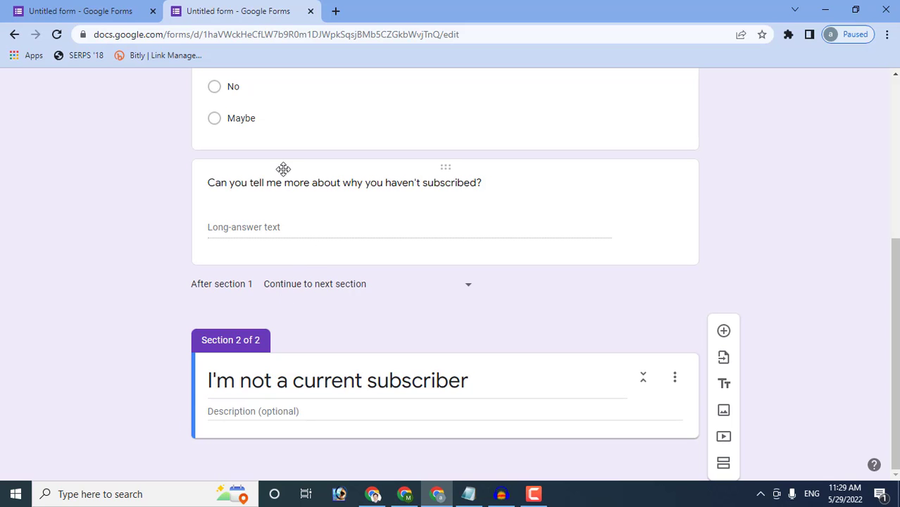
# Move the question about why viewers haven't subscribed into the "I'm not a current subscriber" section.
pyautogui.moveTo(283, 169); pyautogui.dragTo(299, 334)
pyautogui.click(315, 334)
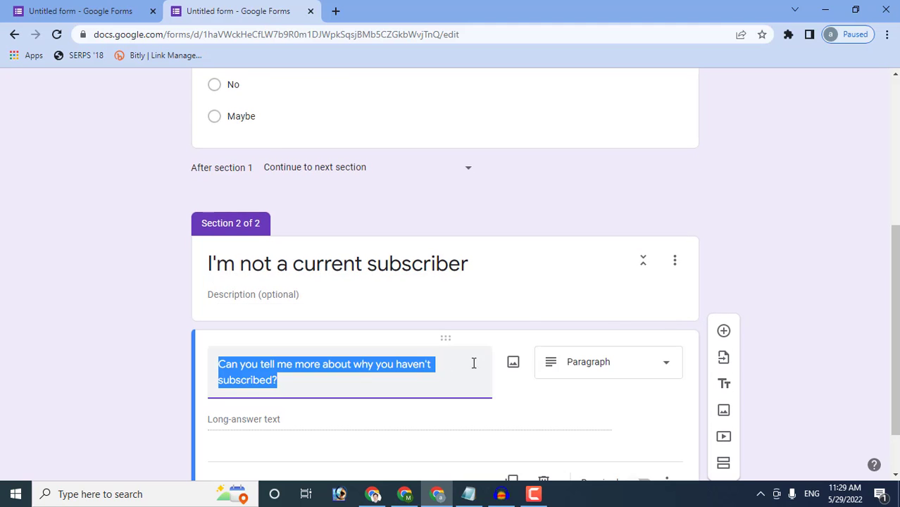
pyautogui.scroll(3, 437, 254)
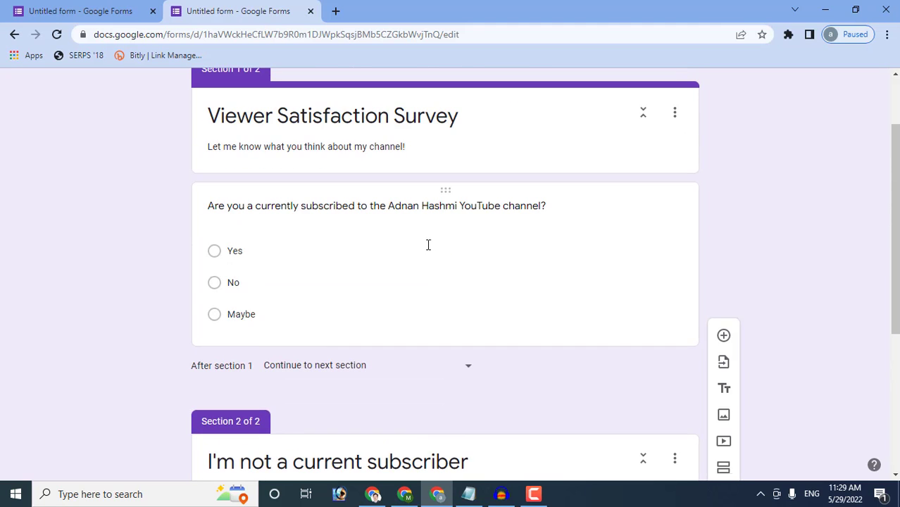
pyautogui.scroll(-4, 431, 303)
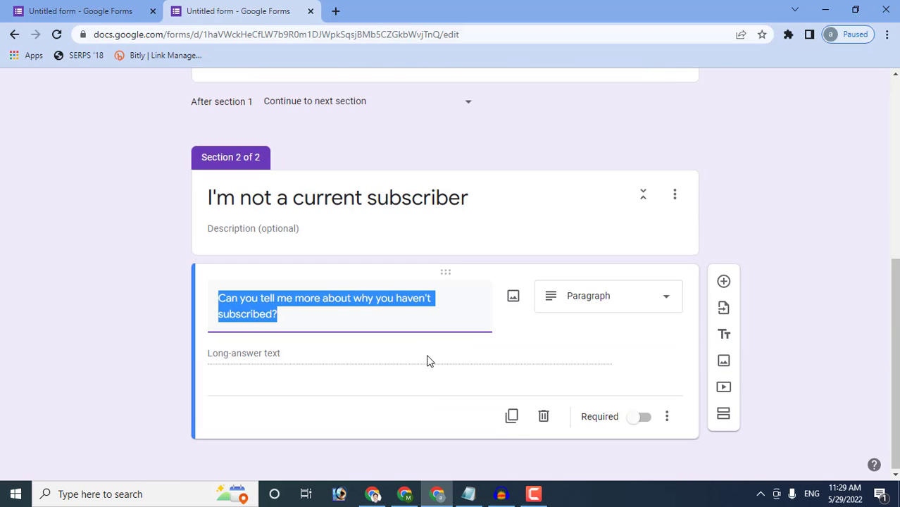
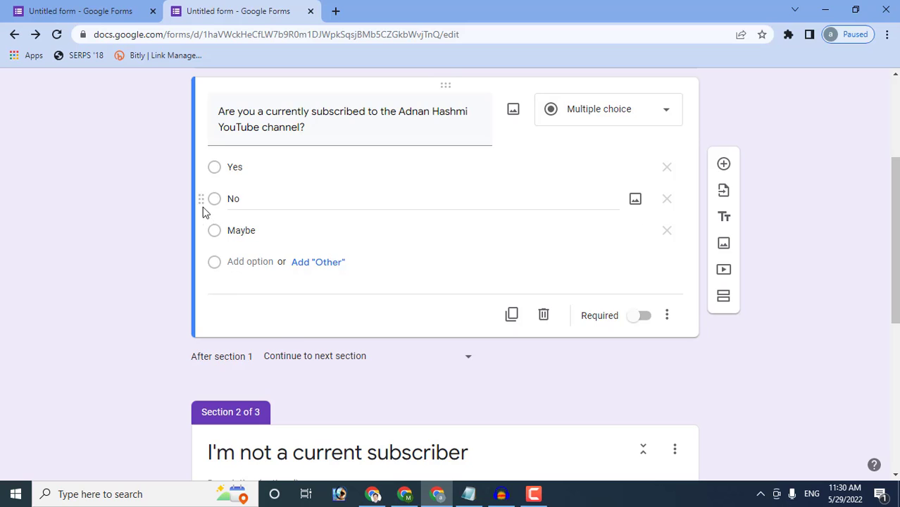
# Enable answer-based section routing on the subscription question, sending Yes to section 3 (Additional Questions) and No to section 2 (I'm not a current subscriber).
pyautogui.scroll(1, 211, 253)
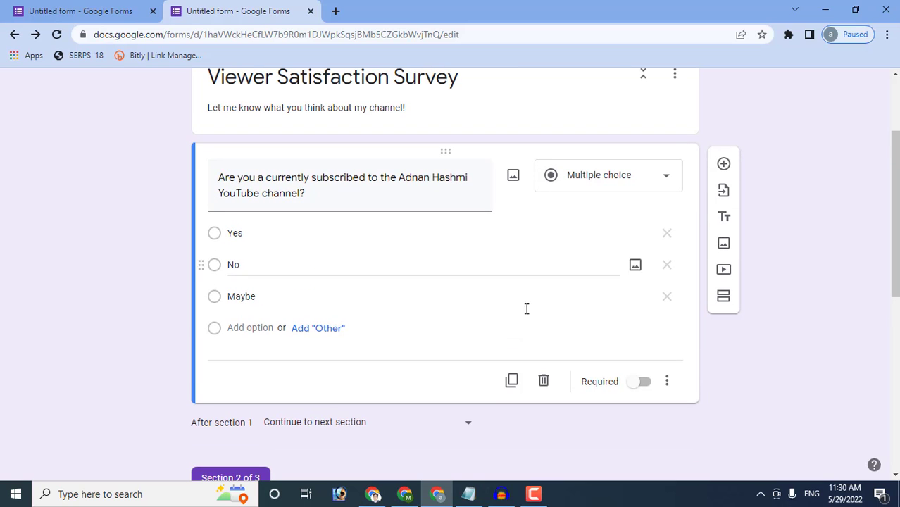
pyautogui.click(668, 381)
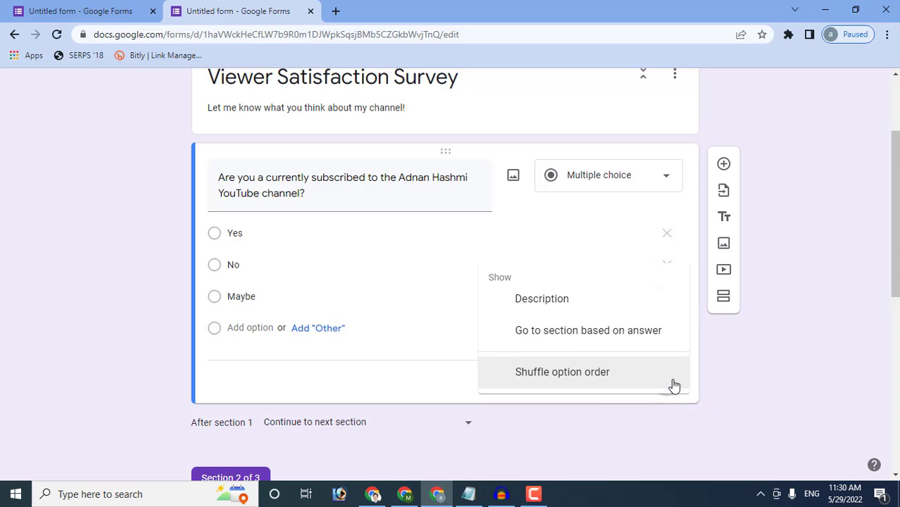
pyautogui.click(572, 331)
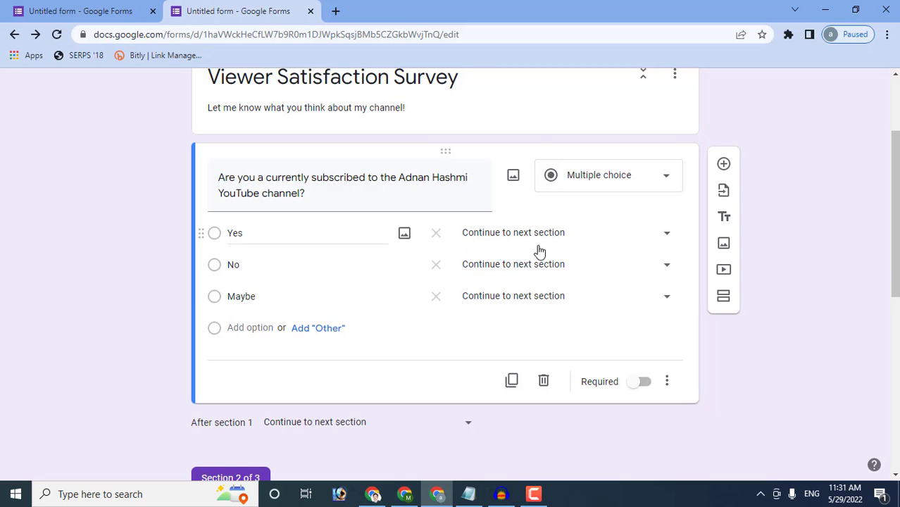
pyautogui.click(667, 237)
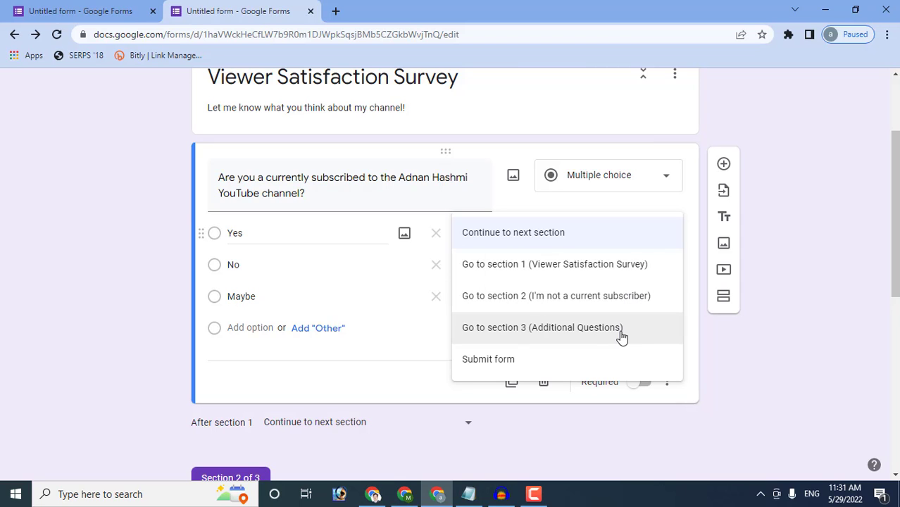
pyautogui.click(549, 329)
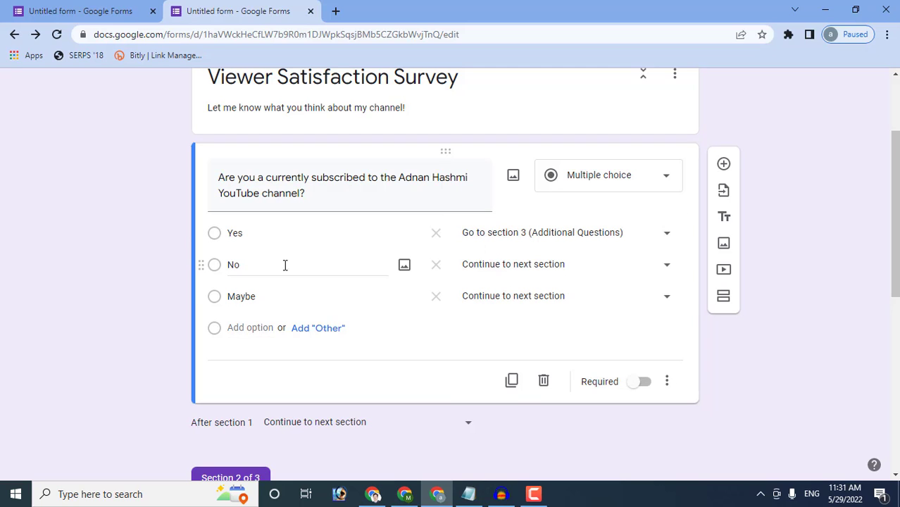
pyautogui.click(637, 268)
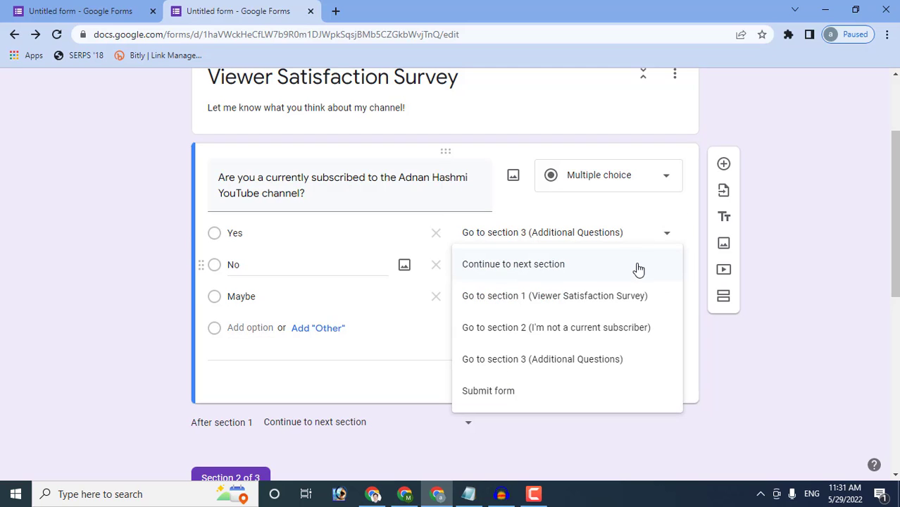
pyautogui.click(616, 324)
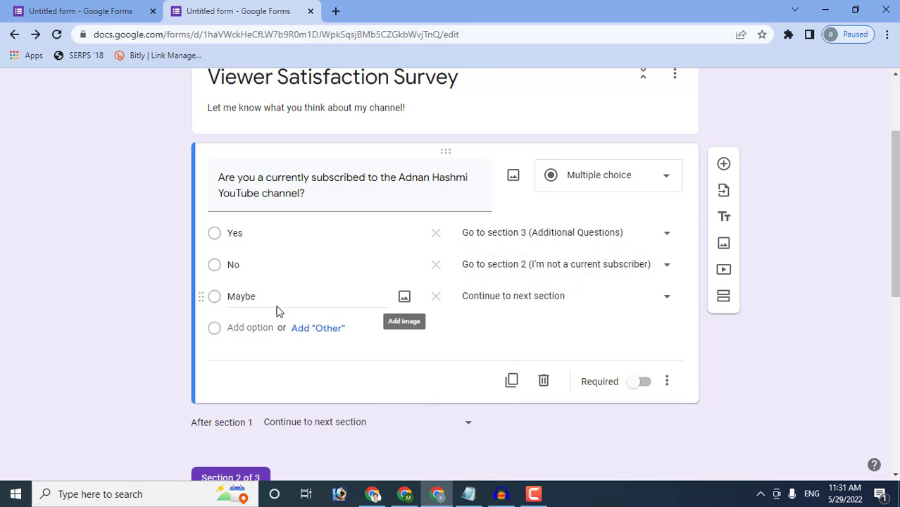
# Route the Maybe answer of the subscription question to section 3 (Additional Questions), and set section 1 to continue to section 3 as well.
pyautogui.click(603, 304)
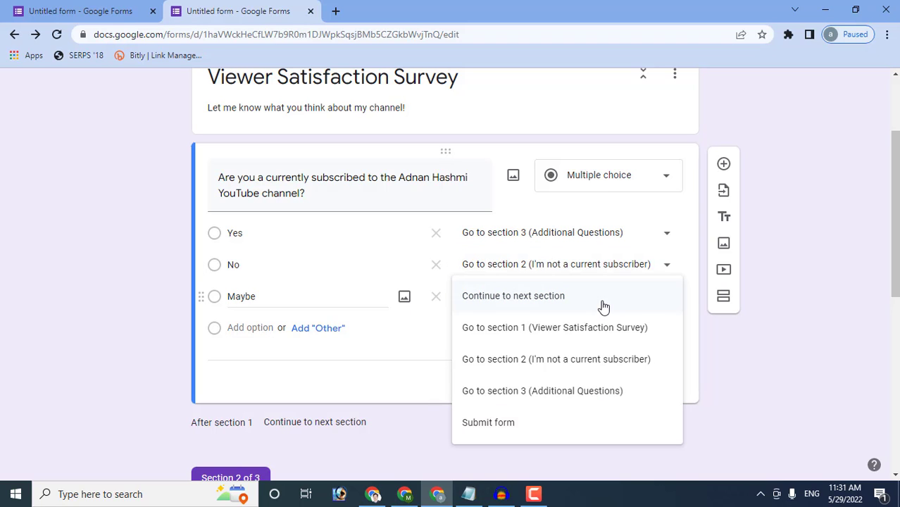
pyautogui.click(564, 390)
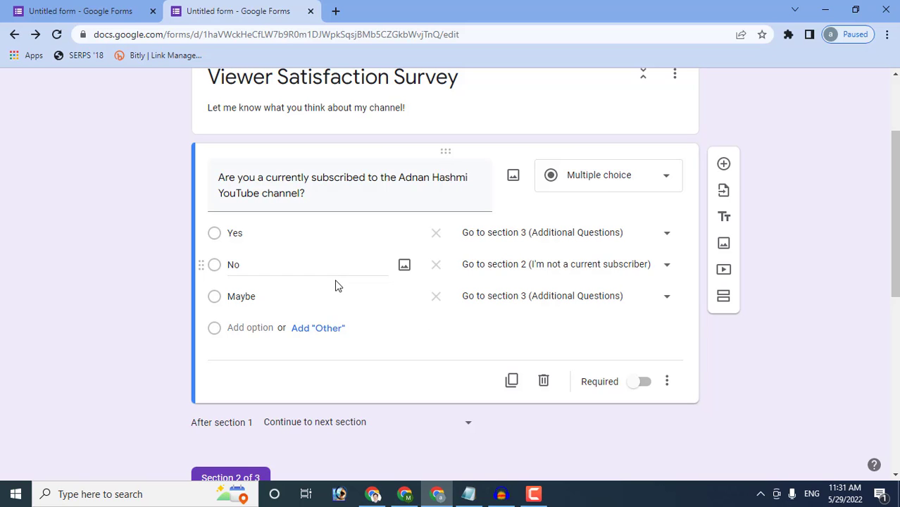
pyautogui.scroll(-3, 169, 406)
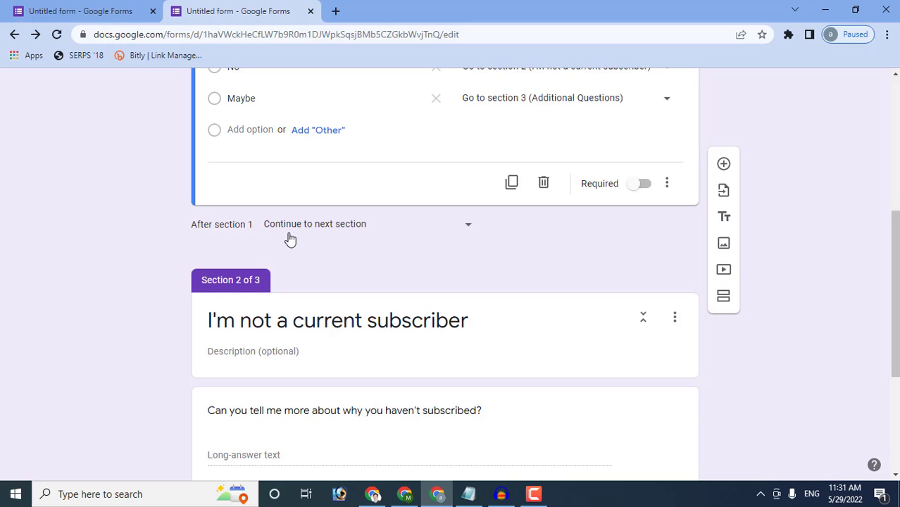
pyautogui.click(369, 226)
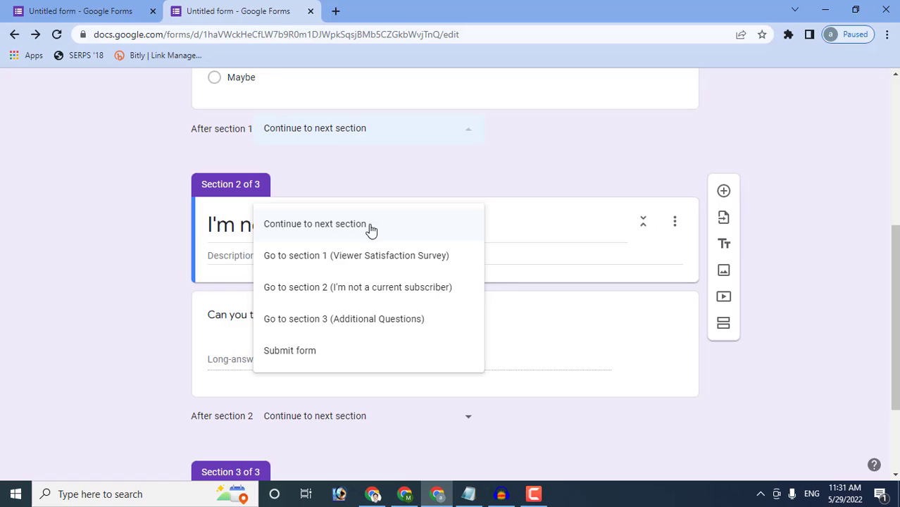
pyautogui.click(375, 318)
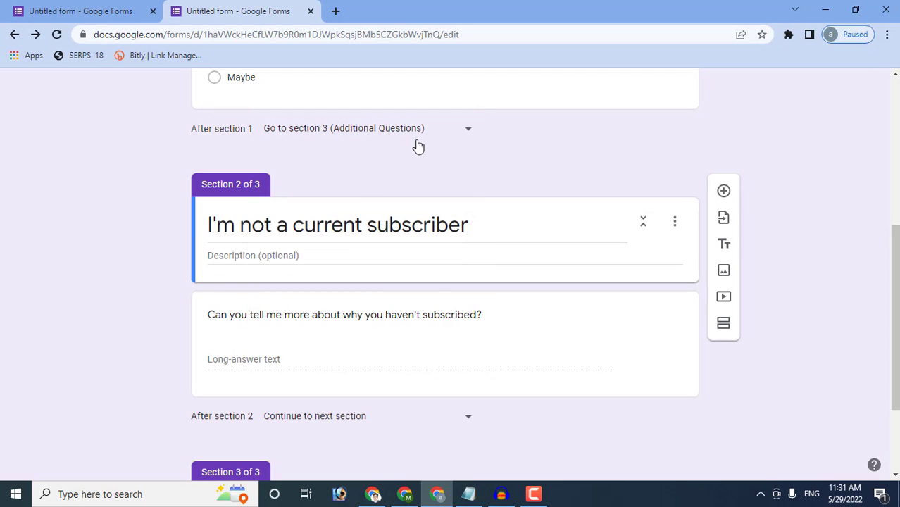
# Review the form's sections, open a preview of the survey and dismiss the auto-save notice.
pyautogui.scroll(1, 482, 176)
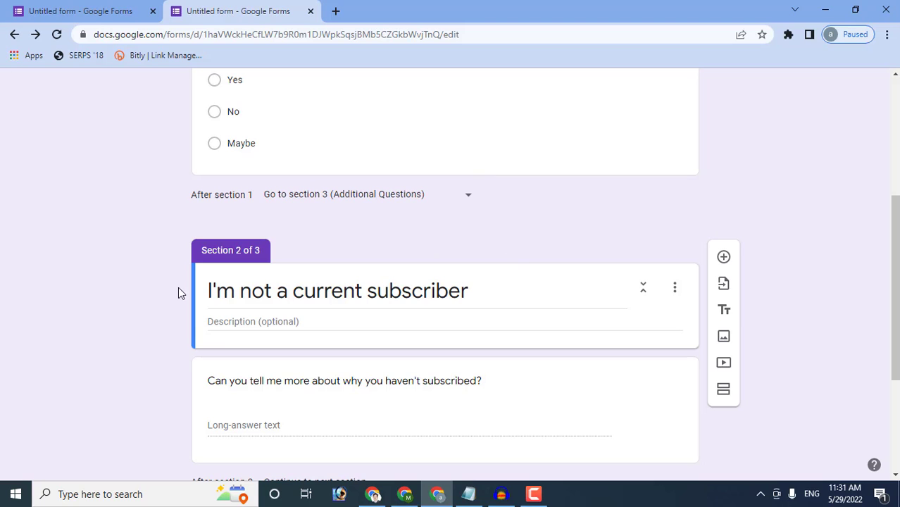
pyautogui.scroll(-3, 241, 366)
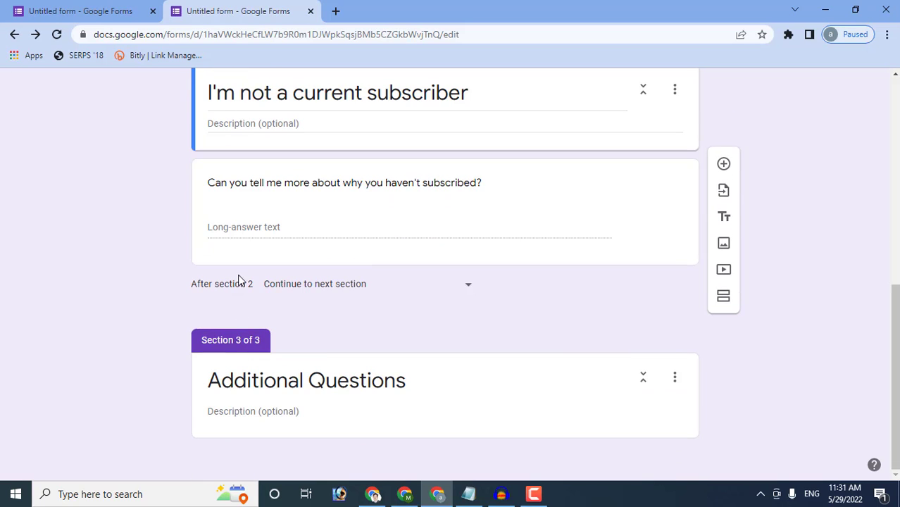
pyautogui.scroll(4, 391, 381)
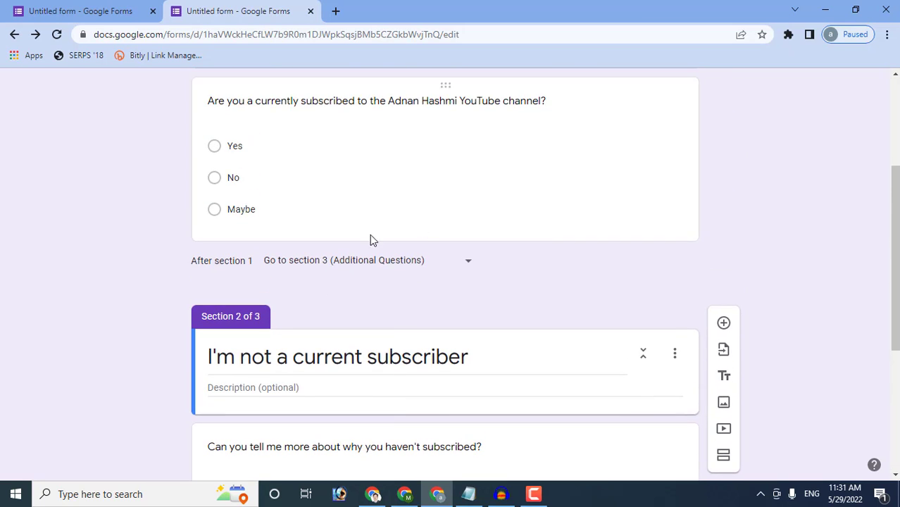
pyautogui.scroll(3, 493, 356)
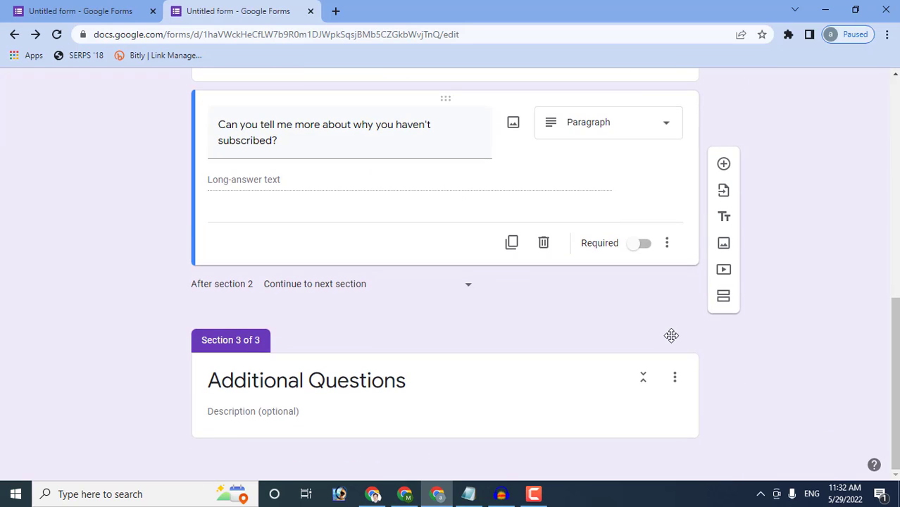
pyautogui.scroll(5, 671, 335)
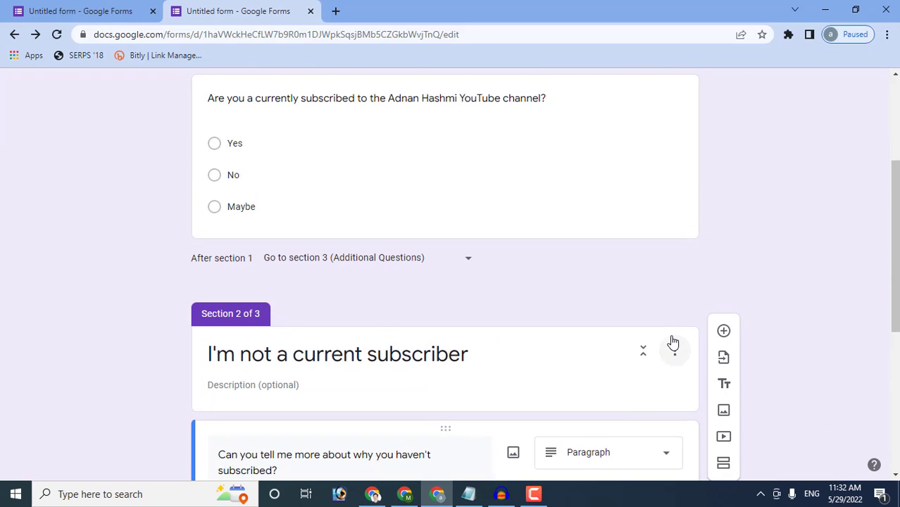
pyautogui.scroll(2, 673, 342)
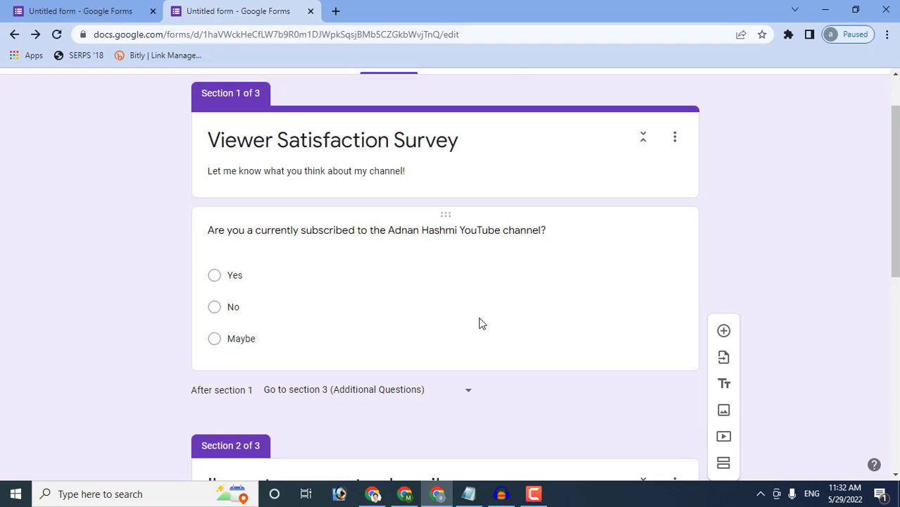
pyautogui.scroll(1, 481, 323)
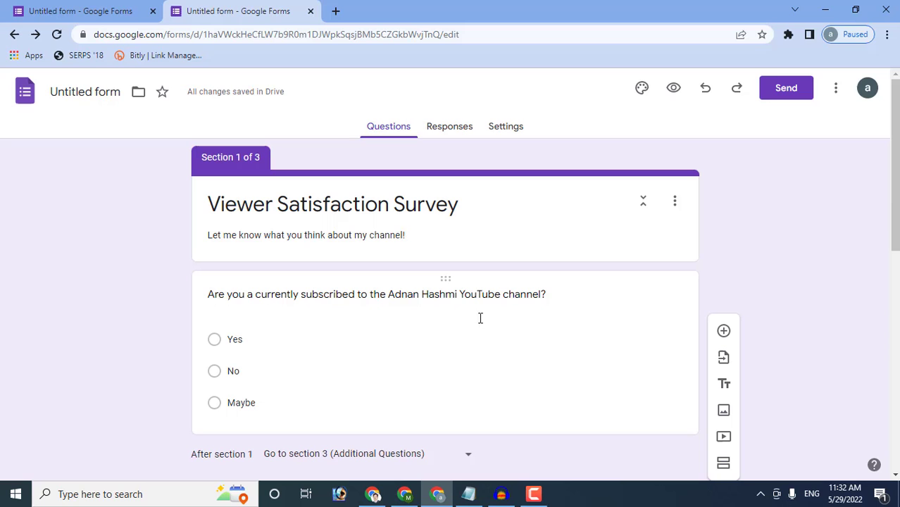
pyautogui.click(674, 97)
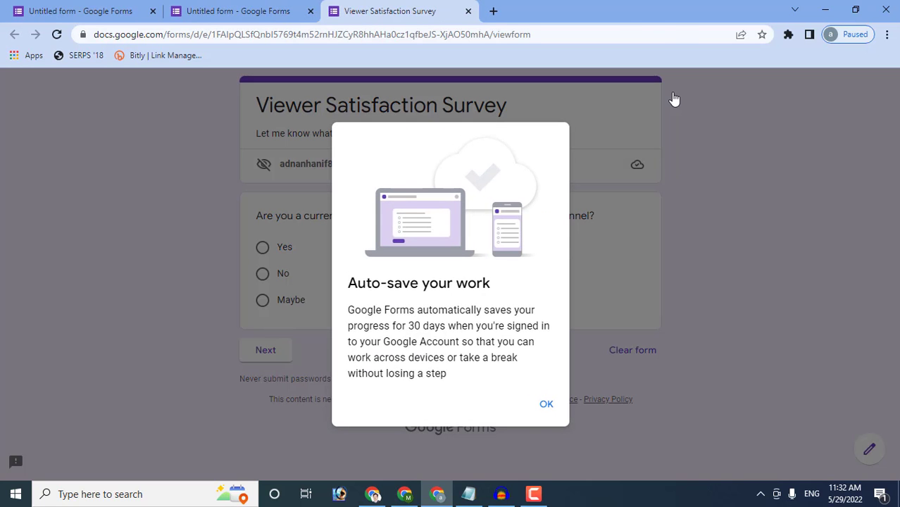
pyautogui.click(545, 409)
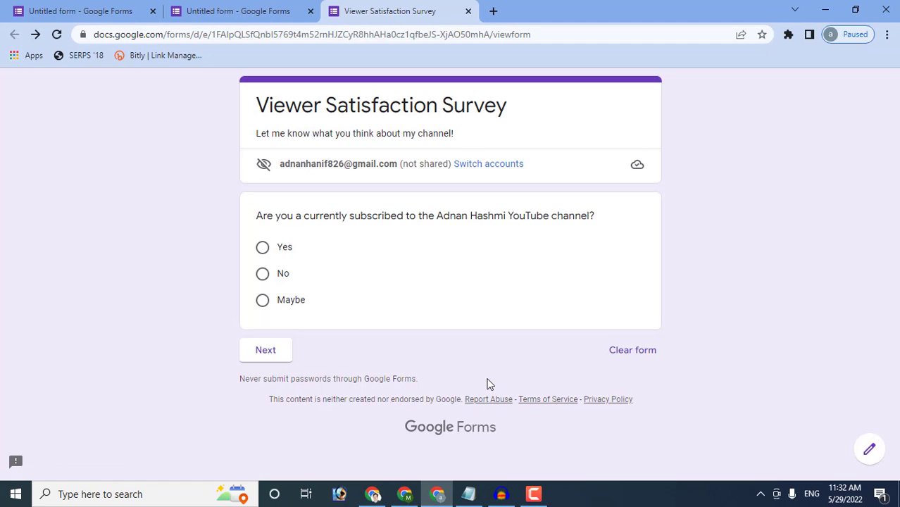
# Test the survey's routing by answering Yes to the subscription question and continuing to the following section.
pyautogui.click(263, 248)
pyautogui.click(275, 379)
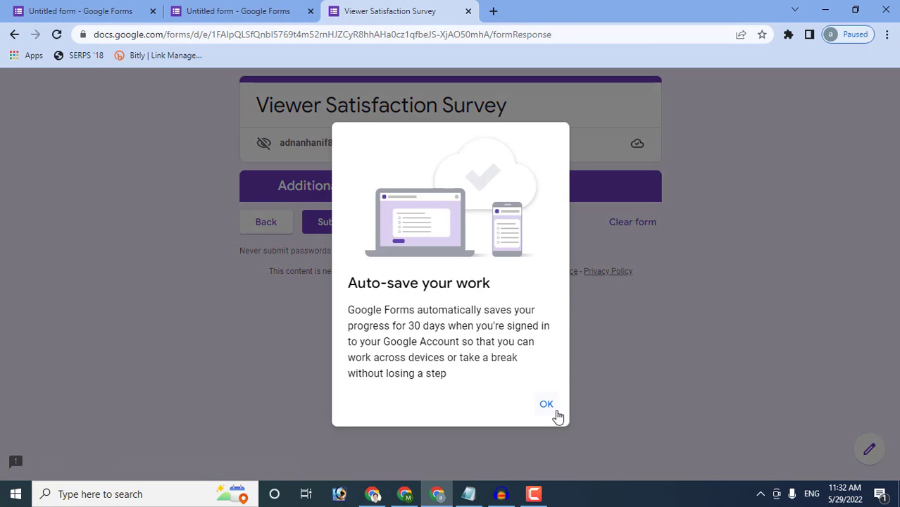
pyautogui.click(555, 412)
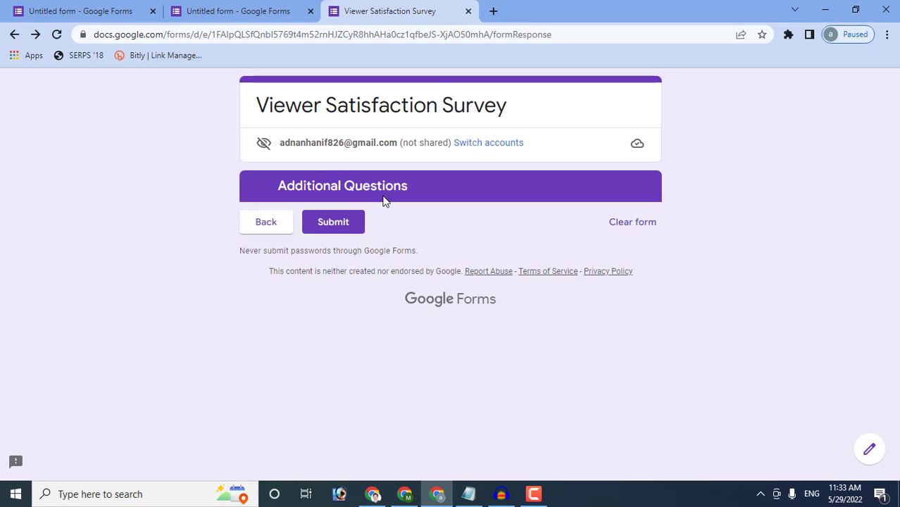
# Return to the subscription question in the preview and test the routing for the answer No.
pyautogui.click(261, 229)
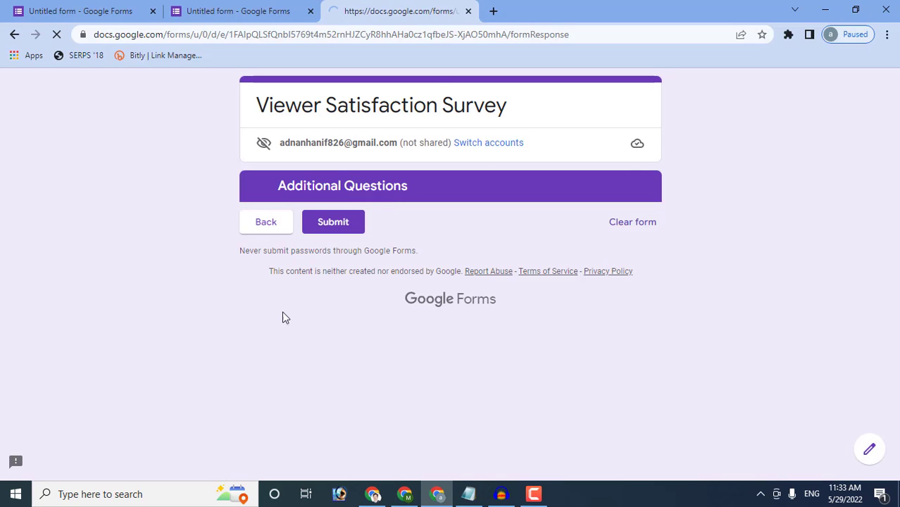
pyautogui.click(276, 275)
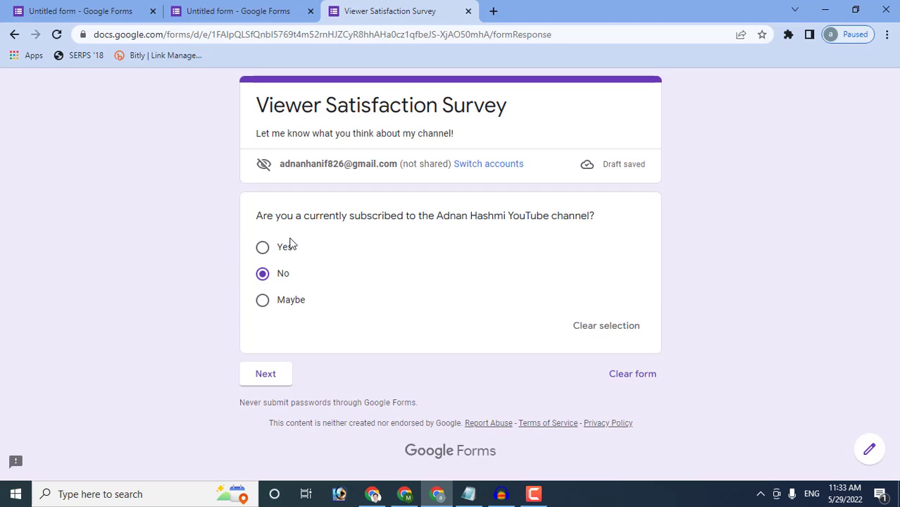
pyautogui.click(274, 379)
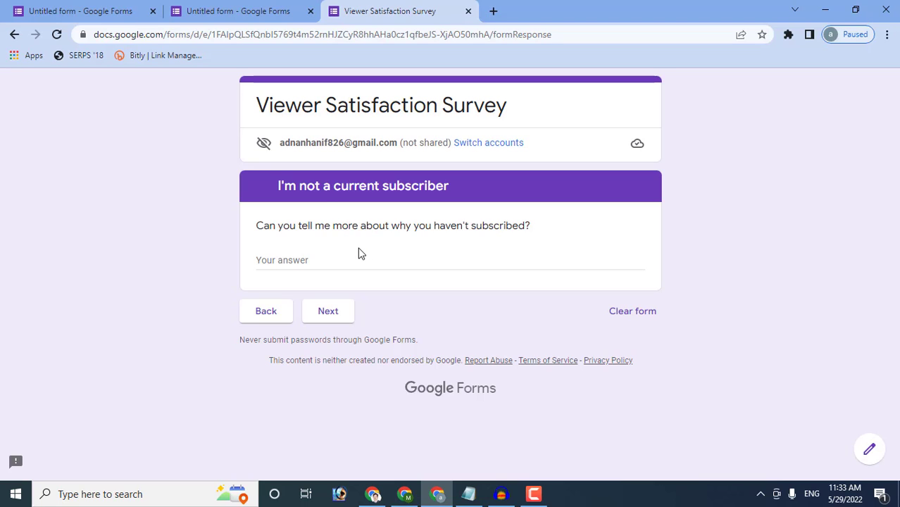
# Go back to the subscription question in the preview and test the routing for the answer Maybe.
pyautogui.click(272, 313)
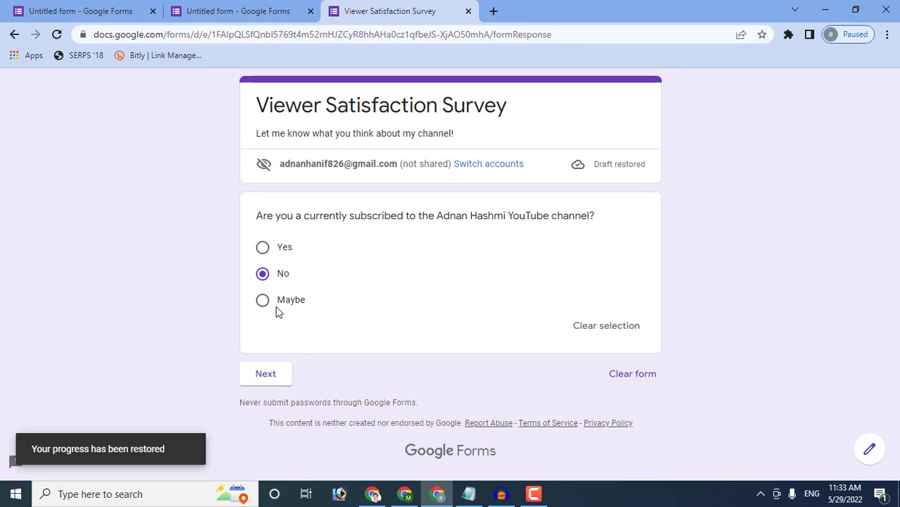
pyautogui.click(274, 309)
pyautogui.click(271, 375)
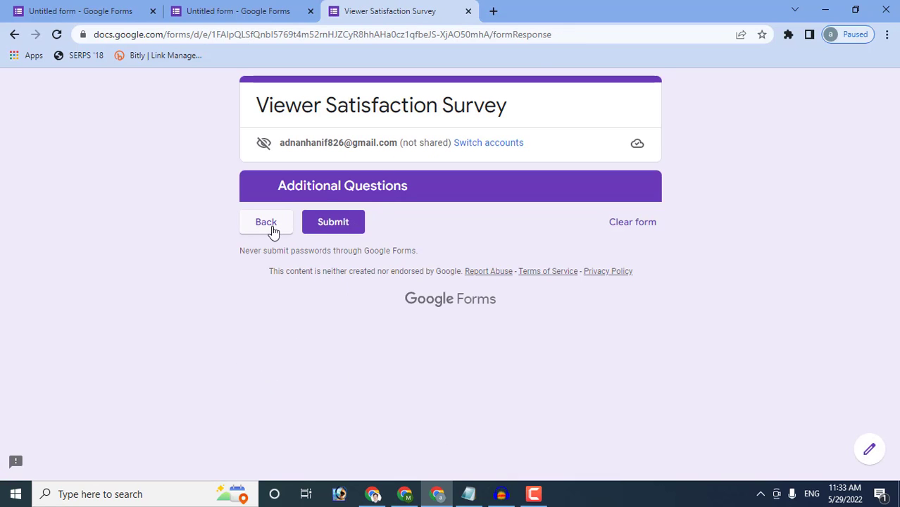
# Clear the selected answer in the preview, test the routing with the subscription question left unanswered, and close the preview.
pyautogui.click(263, 231)
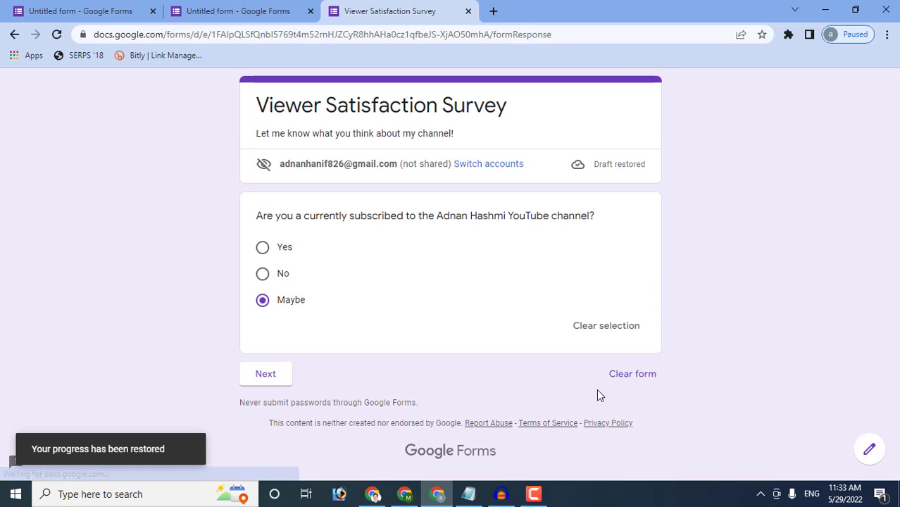
pyautogui.click(619, 328)
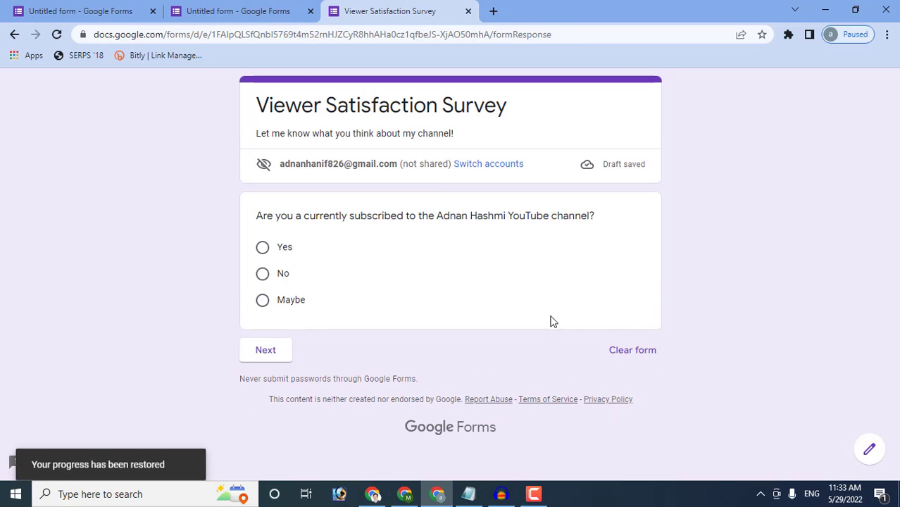
pyautogui.click(281, 351)
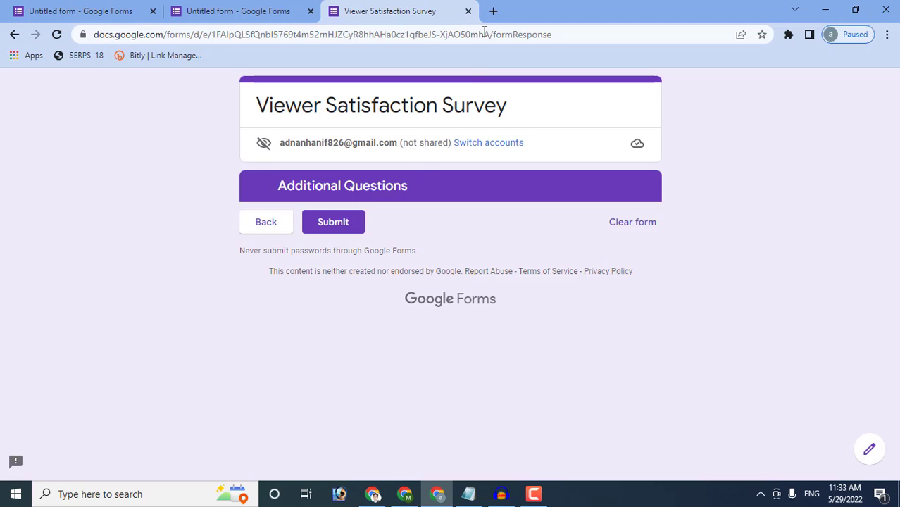
pyautogui.click(469, 10)
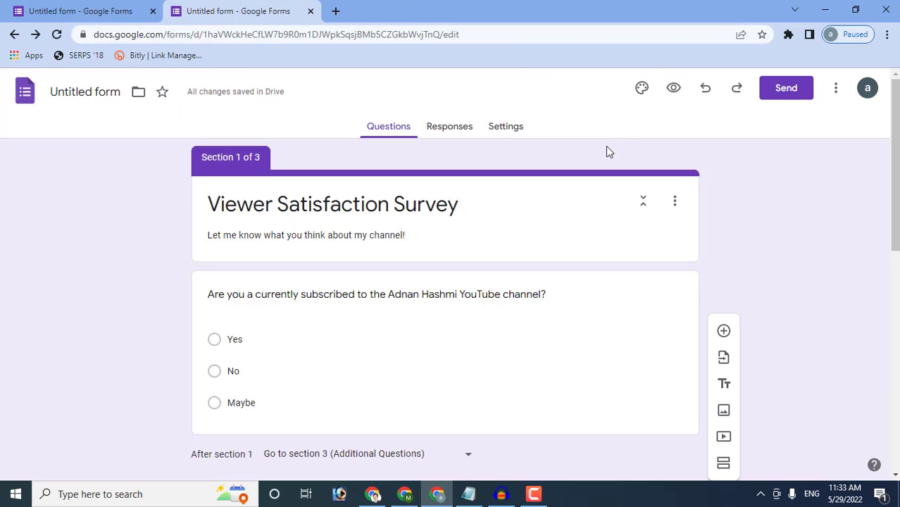
# Add a new question to the Additional Questions section and look through the available question types.
pyautogui.scroll(-5, 607, 151)
pyautogui.scroll(-3, 608, 152)
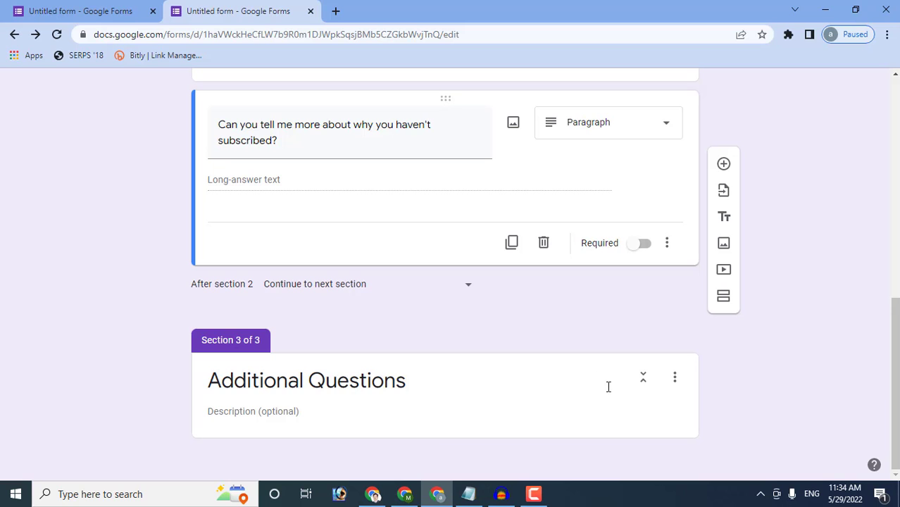
pyautogui.click(693, 394)
pyautogui.click(724, 331)
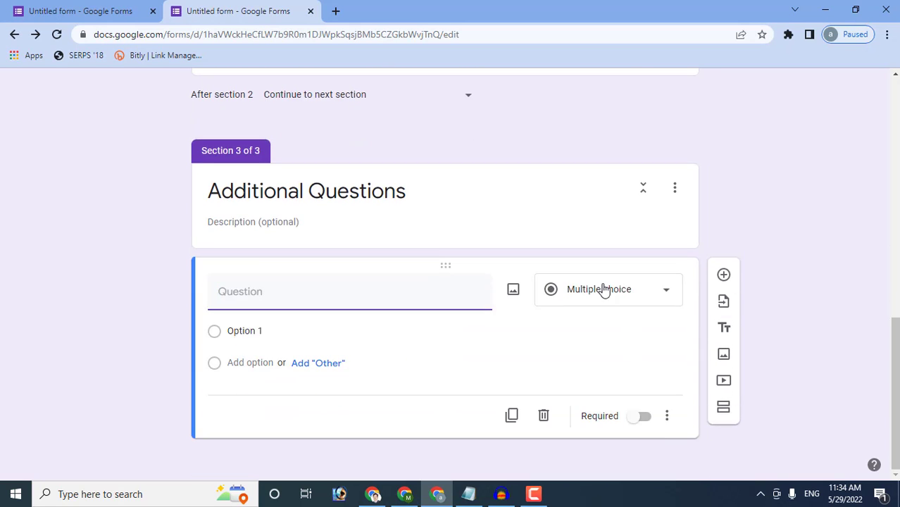
pyautogui.click(604, 291)
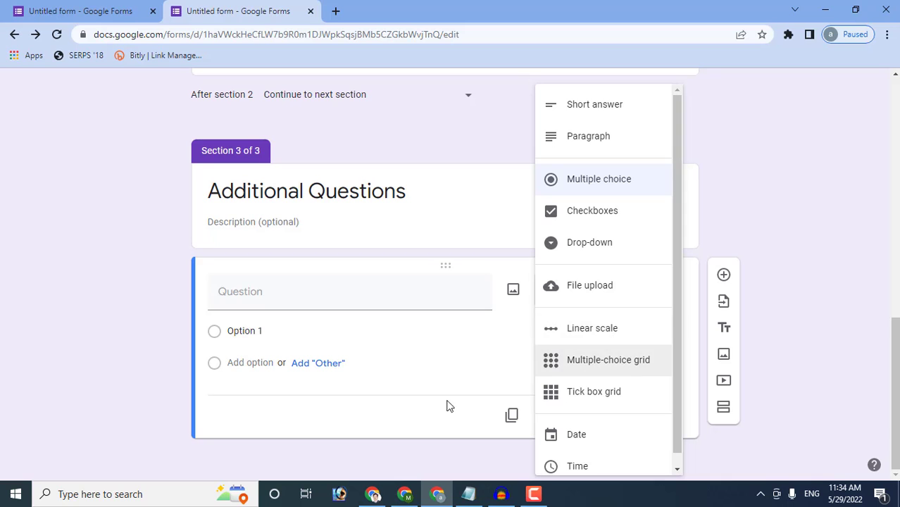
pyautogui.click(171, 359)
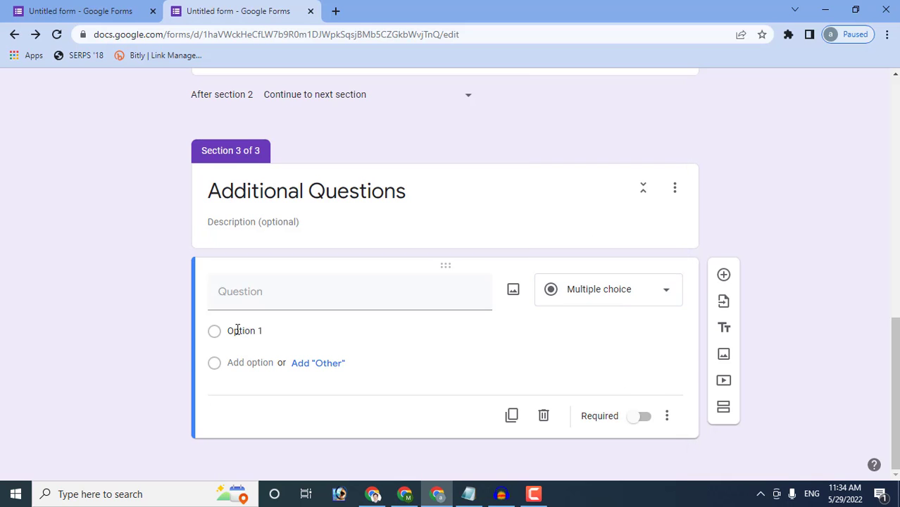
# Title the new question "What video would you most like to see next?", copied from the Notepad file, and make it a Short answer question.
pyautogui.click(469, 494)
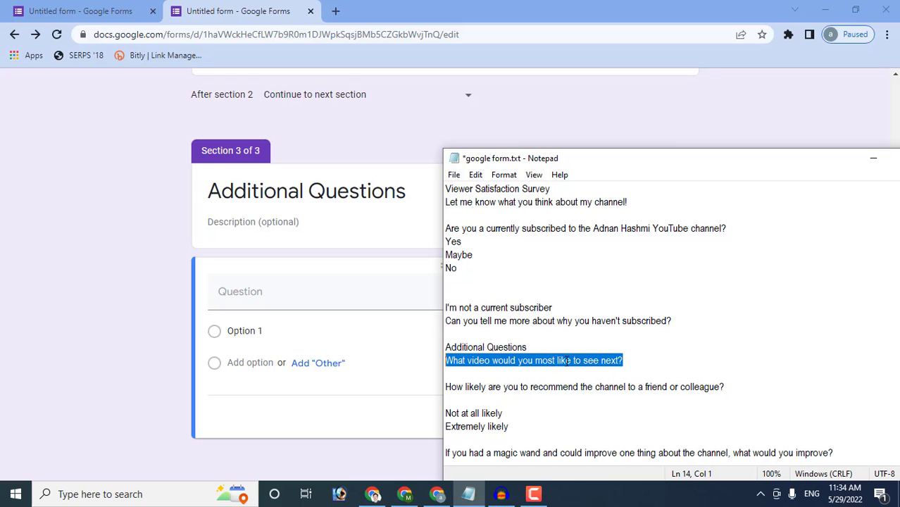
pyautogui.click(268, 301)
pyautogui.rightClick(267, 296)
pyautogui.click(310, 208)
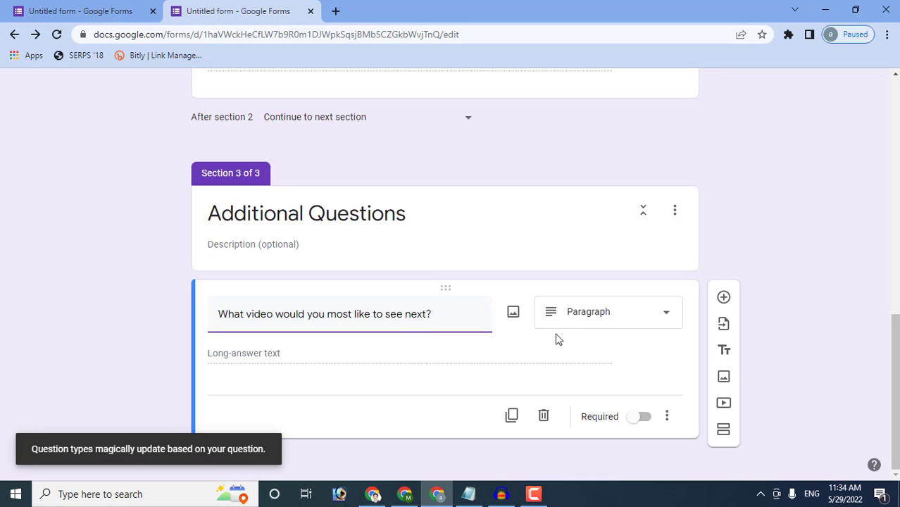
pyautogui.click(627, 314)
pyautogui.click(610, 115)
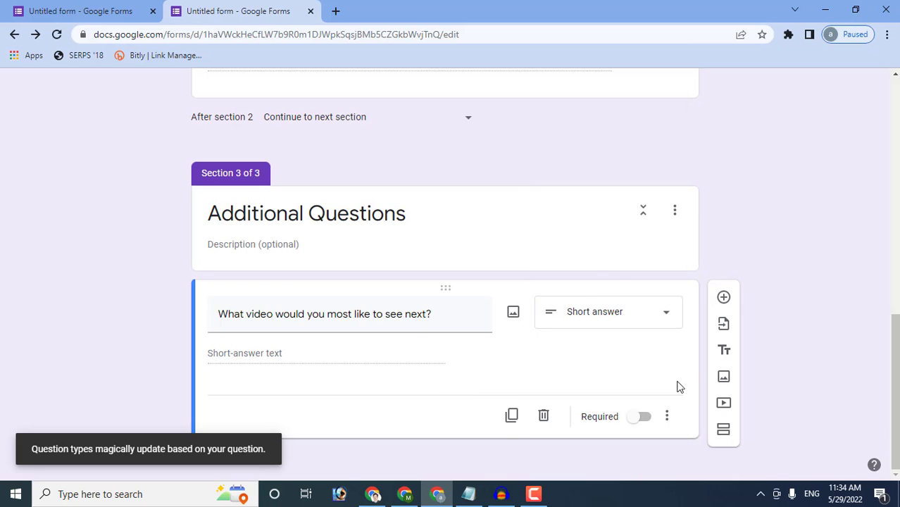
# Add a question titled "How likely are you to recommend the channel to a friend or colleague?", copied from the Notepad file, to the Additional Questions section.
pyautogui.click(727, 299)
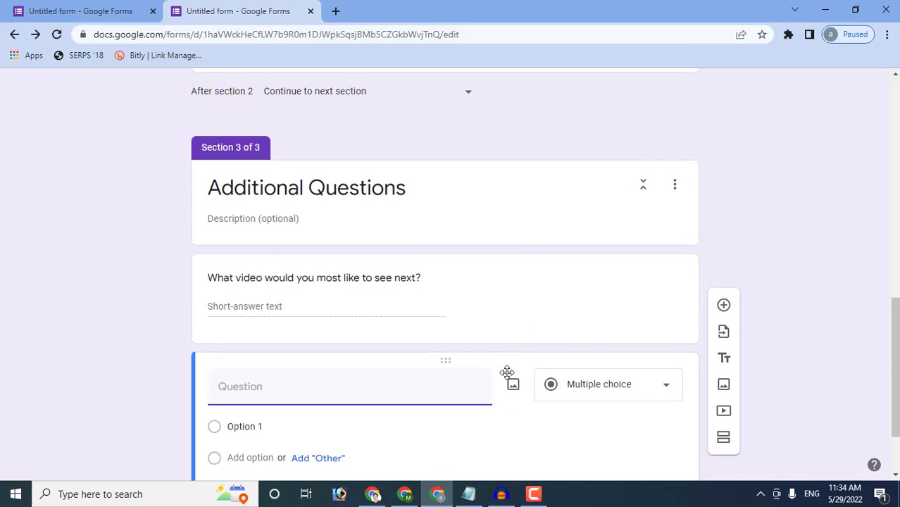
pyautogui.click(465, 495)
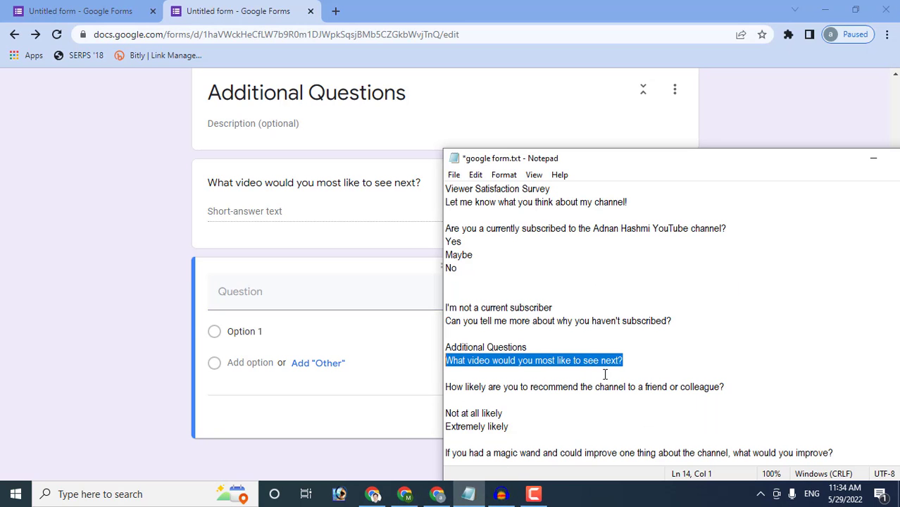
pyautogui.click(632, 395)
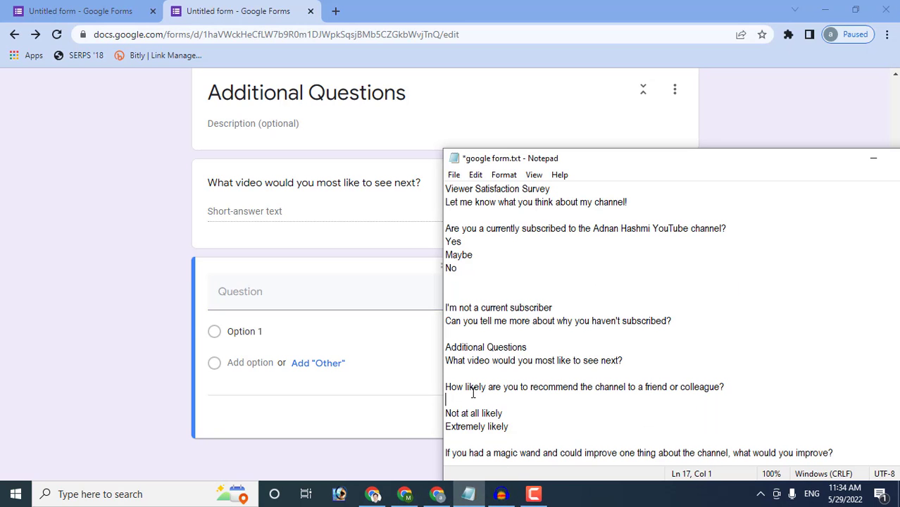
pyautogui.hotkey('shift', 'Up')
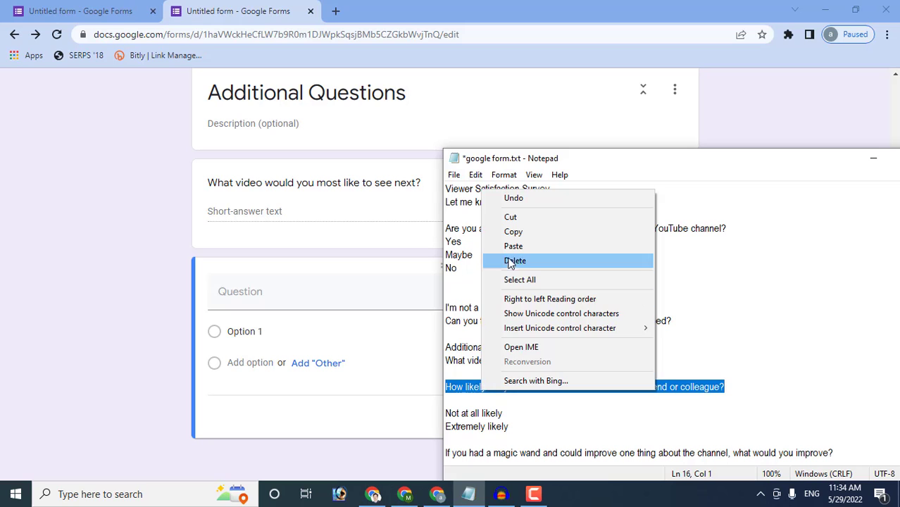
pyautogui.click(513, 232)
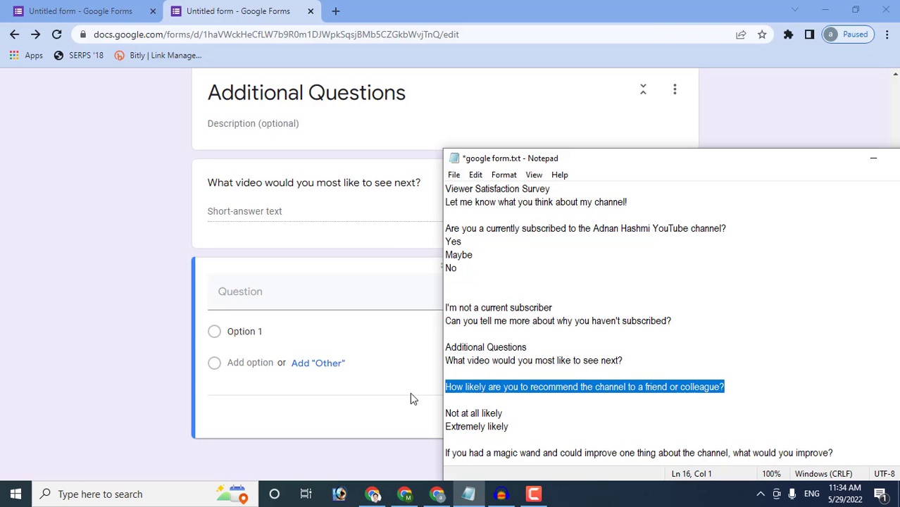
pyautogui.click(308, 298)
pyautogui.rightClick(308, 298)
pyautogui.click(355, 203)
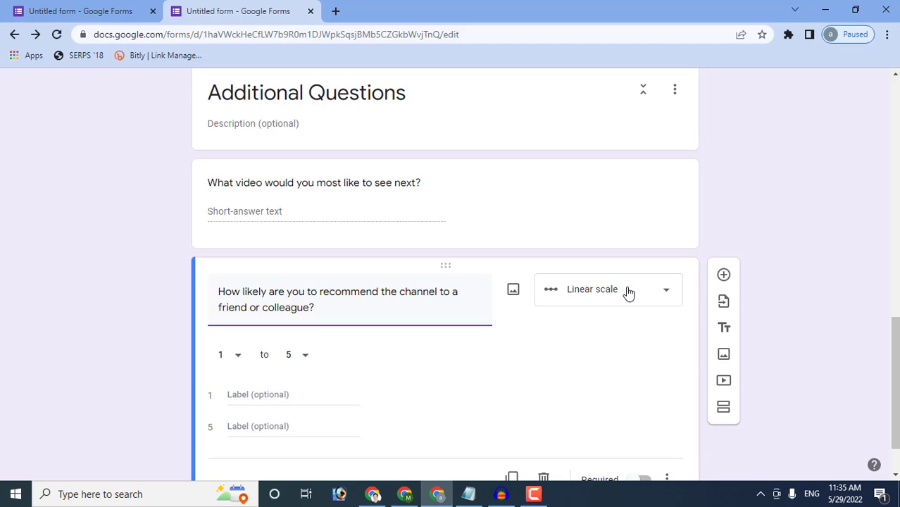
# Keep the recommendation question as a Linear scale and set its range from 1 to 10.
pyautogui.click(592, 292)
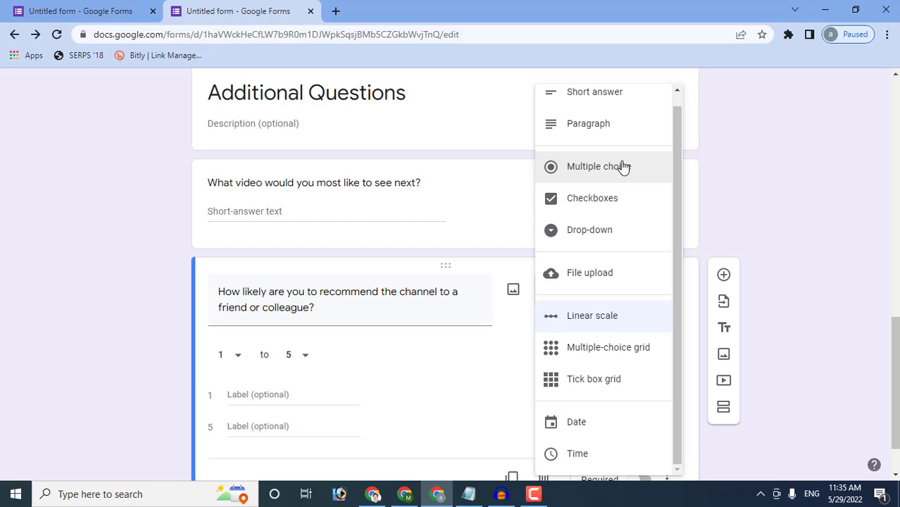
pyautogui.click(603, 328)
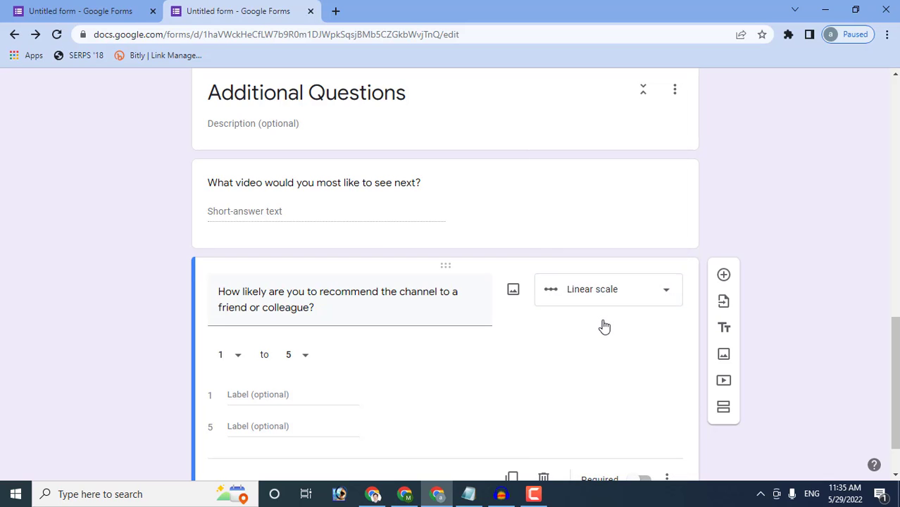
pyautogui.click(309, 355)
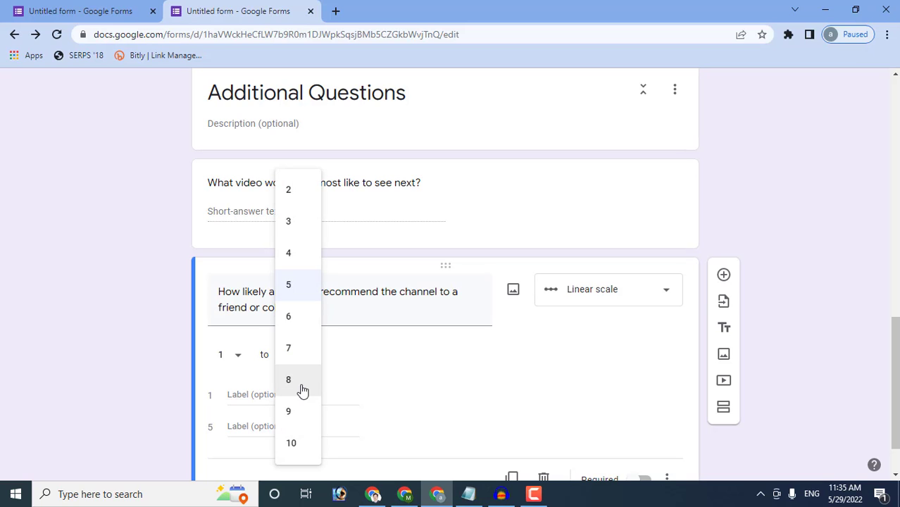
pyautogui.click(299, 446)
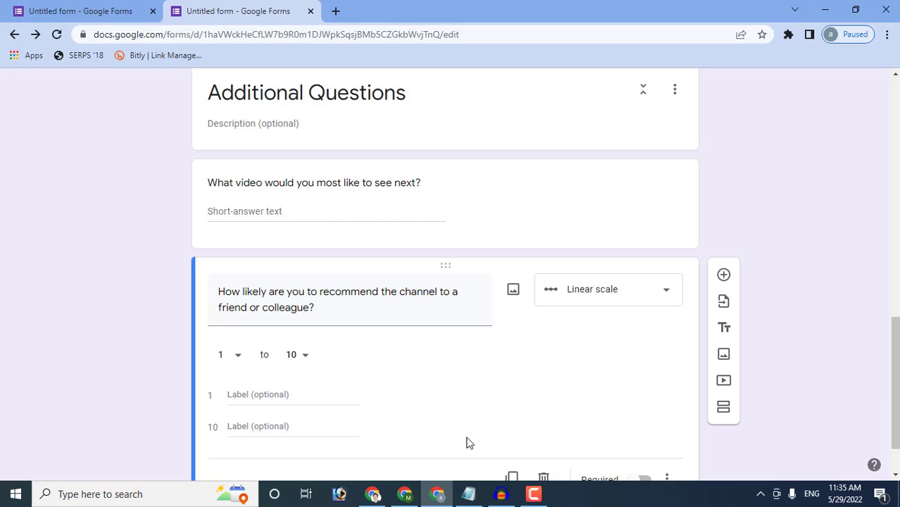
# Label the scale's value 1 "Not at all likely", copied from the Notepad file.
pyautogui.click(468, 493)
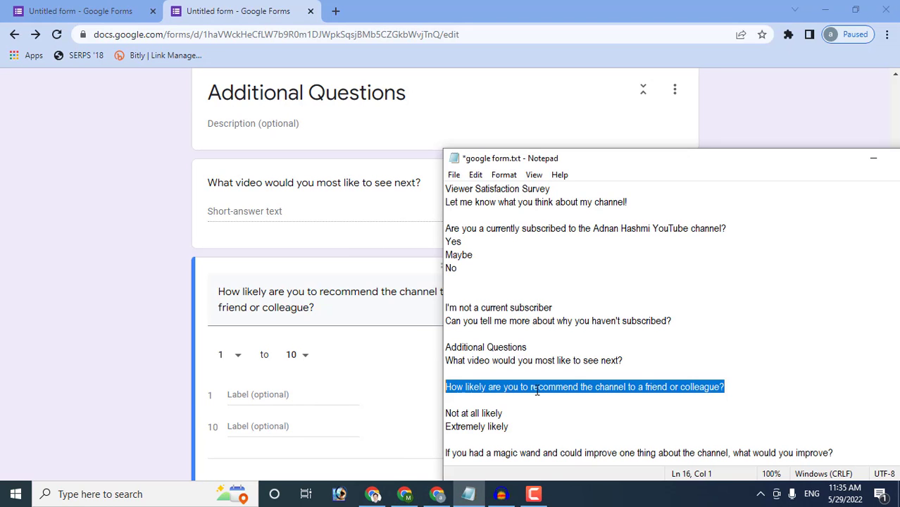
pyautogui.moveTo(509, 416); pyautogui.dragTo(437, 416)
pyautogui.rightClick(472, 415)
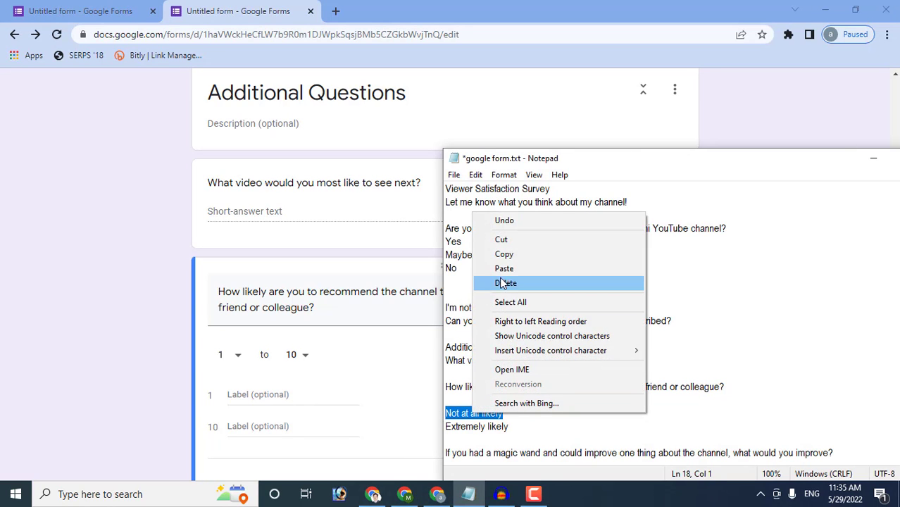
pyautogui.click(504, 254)
pyautogui.click(291, 395)
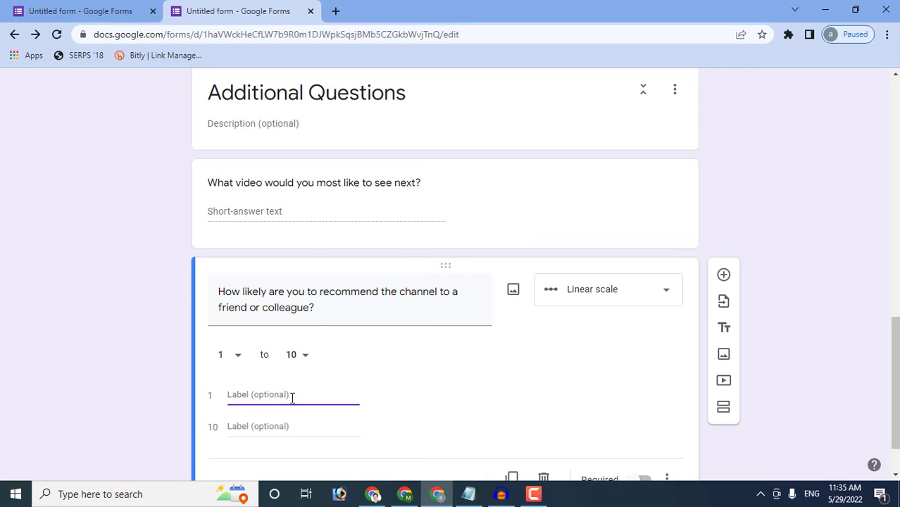
pyautogui.rightClick(292, 396)
pyautogui.click(332, 293)
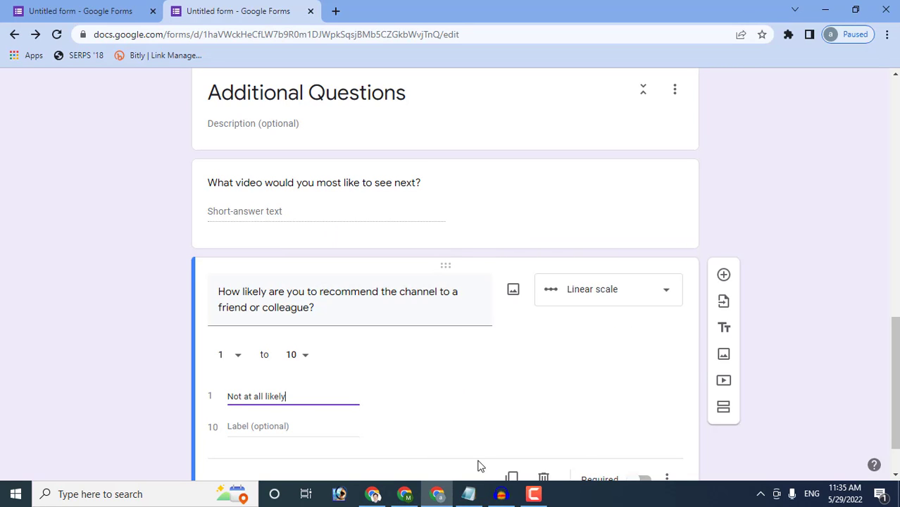
# Label the scale's value 10 "Extremely likely", copied from the Notepad file.
pyautogui.click(470, 496)
pyautogui.moveTo(510, 426); pyautogui.dragTo(435, 428)
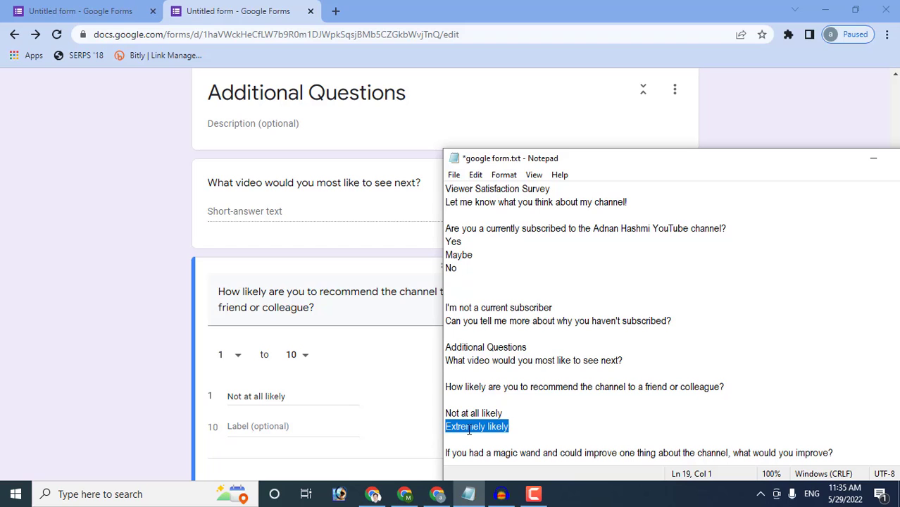
pyautogui.rightClick(470, 430)
pyautogui.click(510, 271)
pyautogui.click(291, 426)
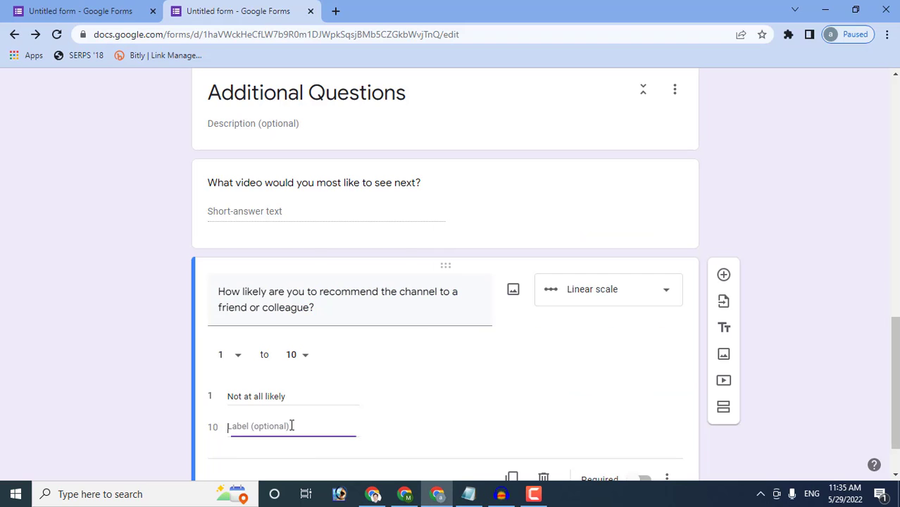
pyautogui.rightClick(291, 426)
pyautogui.click(334, 317)
pyautogui.scroll(-1, 562, 426)
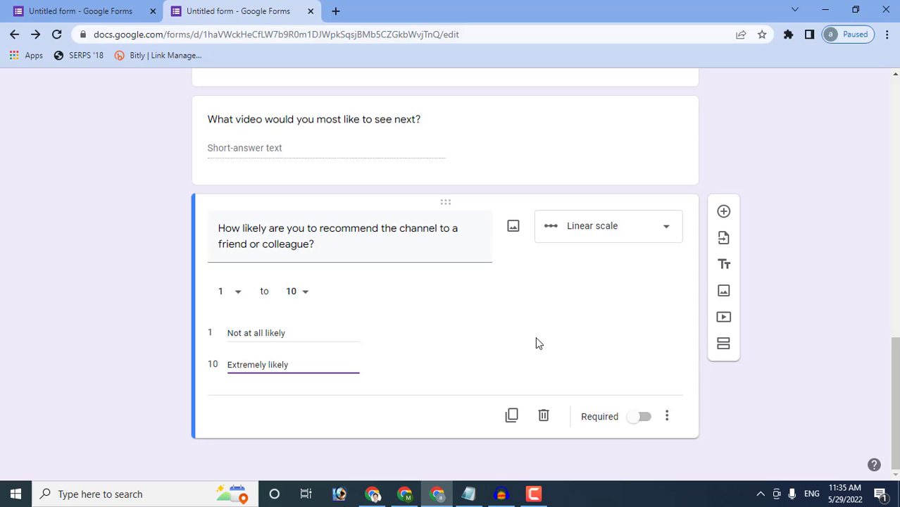
pyautogui.click(302, 444)
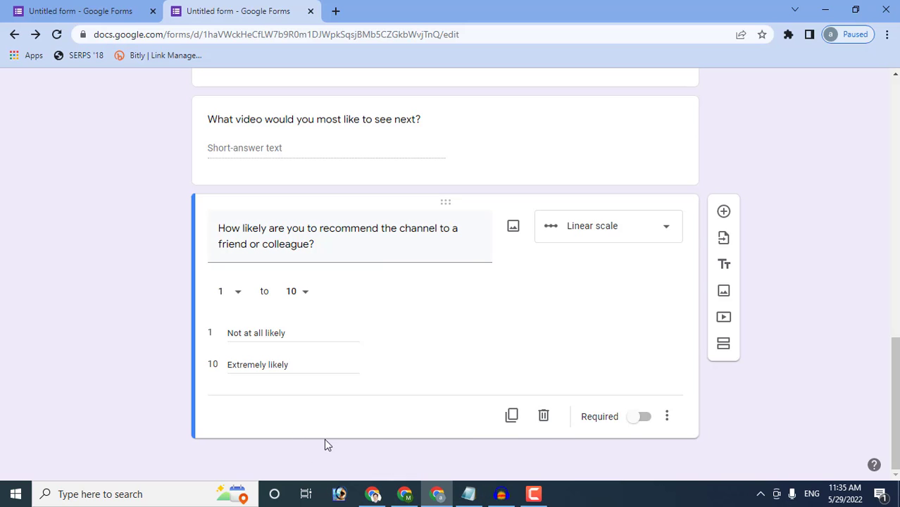
# Add a new question below the recommendation question and check how the finished linear scale is laid out.
pyautogui.click(723, 213)
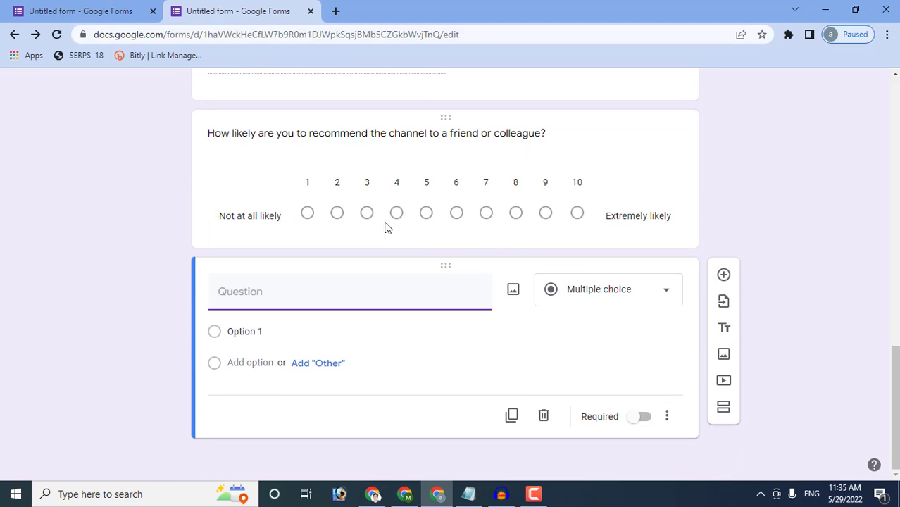
pyautogui.scroll(2, 754, 218)
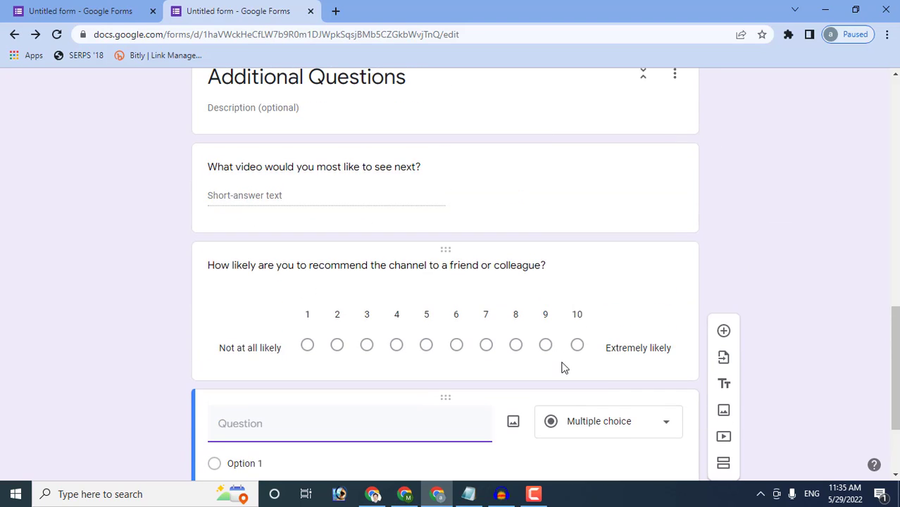
pyautogui.scroll(-2, 563, 367)
# Title the new question "If you had a magic wand and could improve one thing about the channel, what would you improve?", copied from Notepad, as a Paragraph question.
pyautogui.click(469, 494)
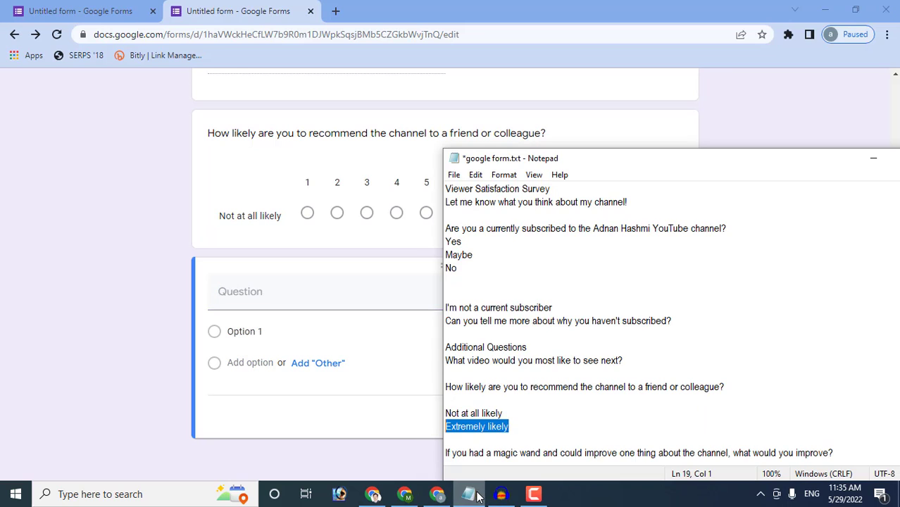
pyautogui.scroll(-3, 580, 423)
pyautogui.click(582, 333)
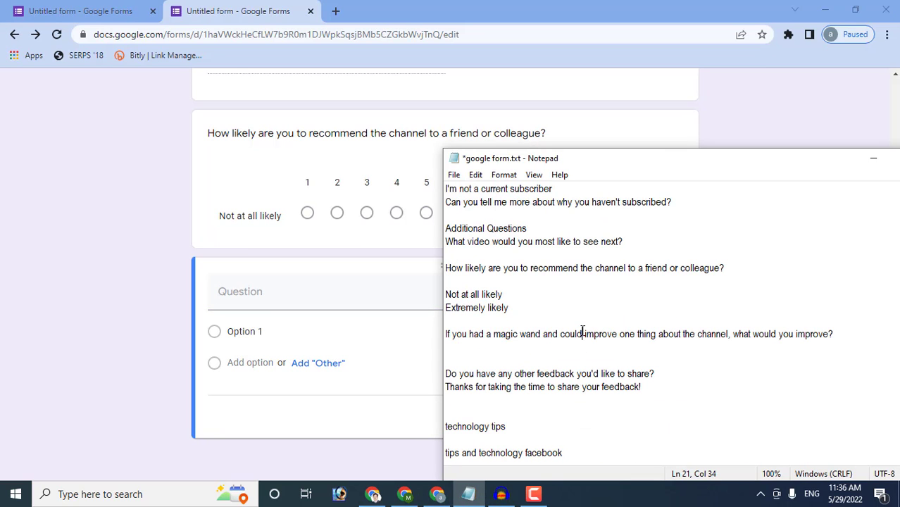
pyautogui.moveTo(834, 334); pyautogui.dragTo(444, 336)
pyautogui.rightClick(494, 339)
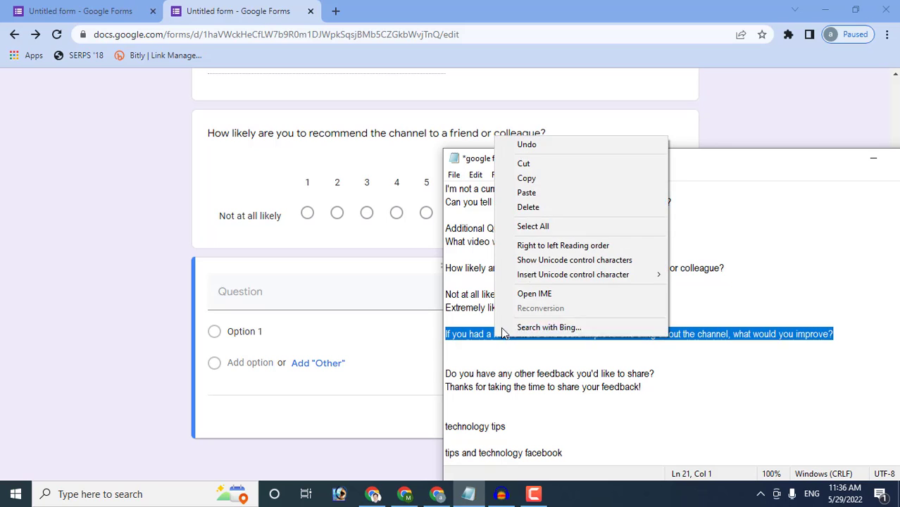
pyautogui.click(526, 179)
pyautogui.click(327, 299)
pyautogui.rightClick(328, 299)
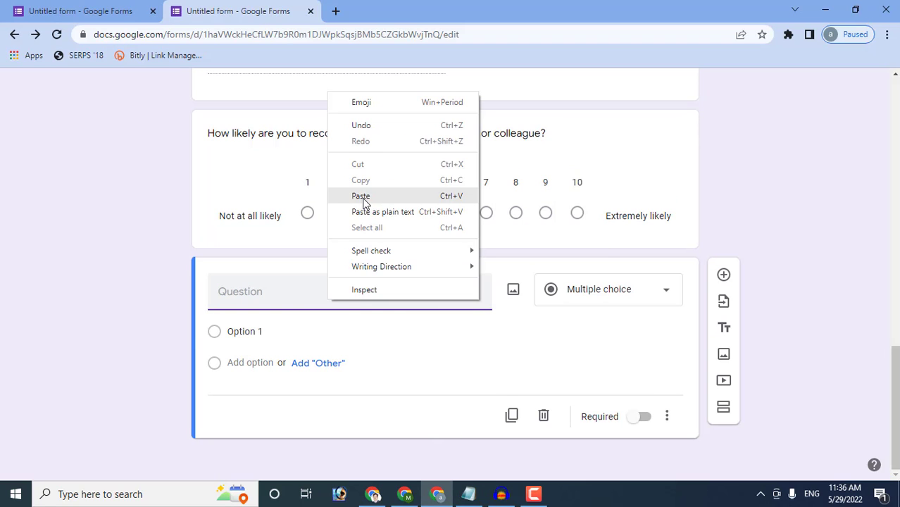
pyautogui.click(363, 200)
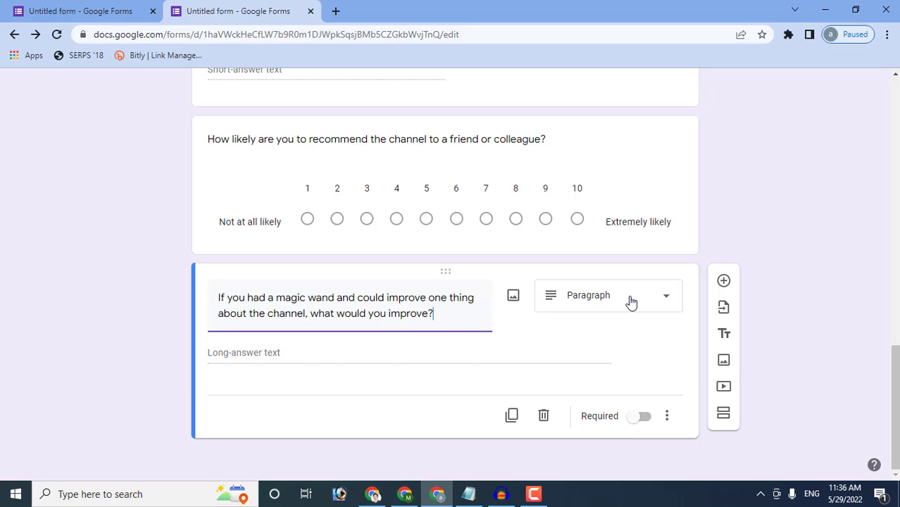
pyautogui.click(632, 303)
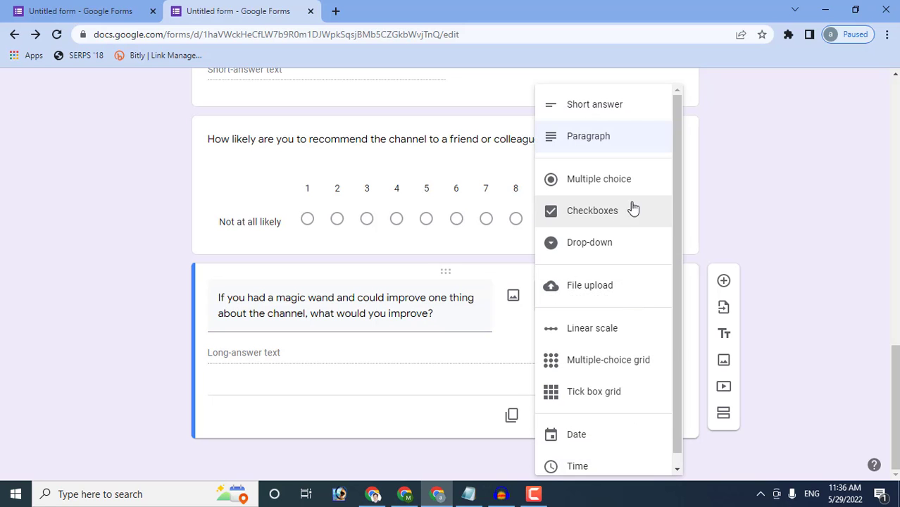
pyautogui.click(621, 142)
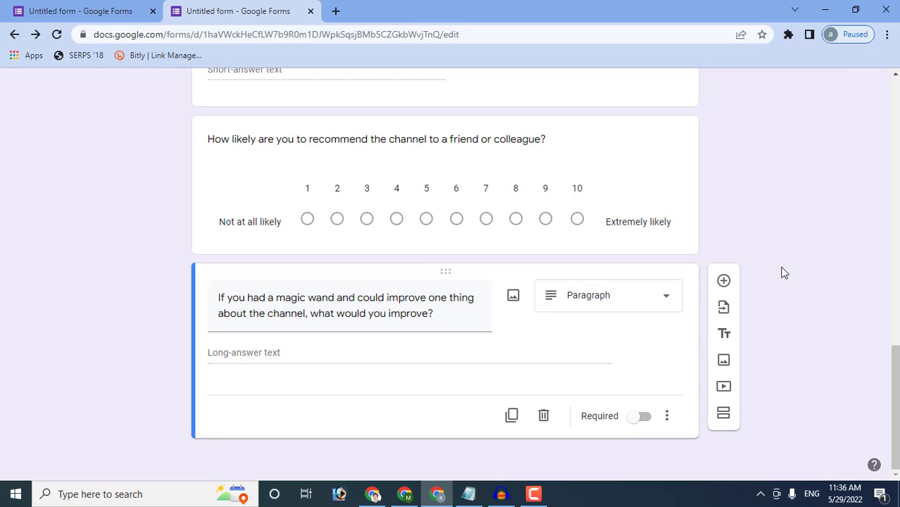
# Try the Checkboxes and Multiple-choice grid types on the magic wand question and return it to Paragraph.
pyautogui.click(619, 308)
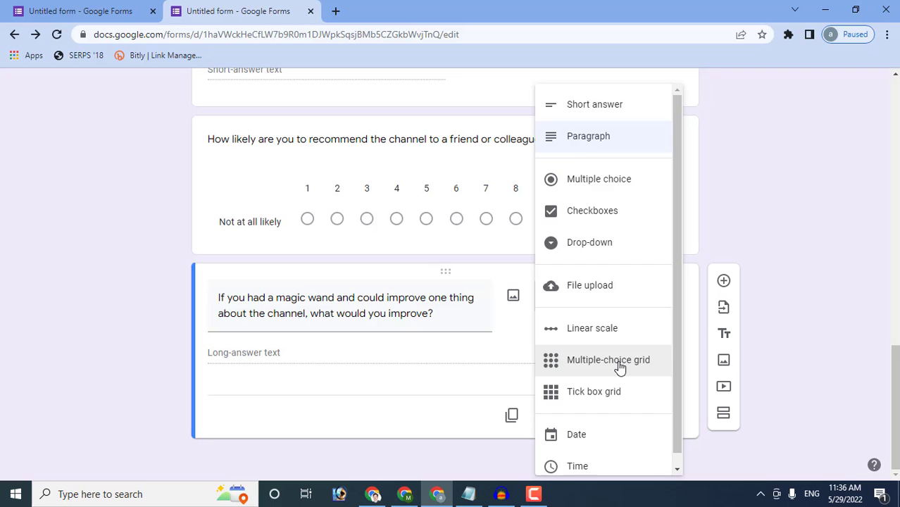
pyautogui.click(613, 215)
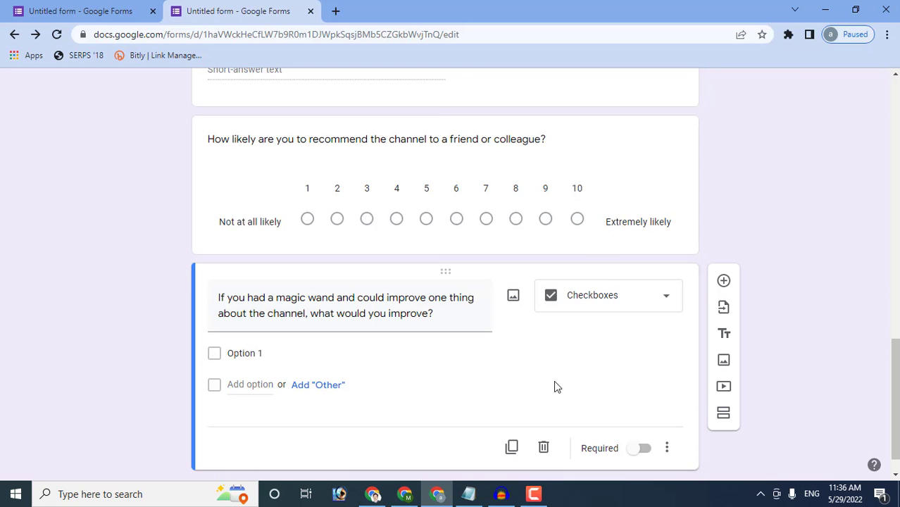
pyautogui.scroll(2, 554, 380)
pyautogui.scroll(-2, 553, 378)
pyautogui.click(622, 305)
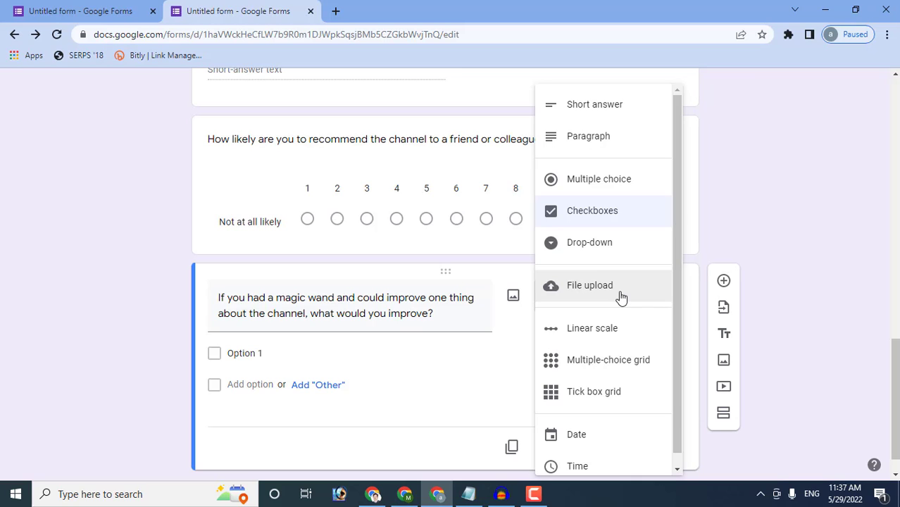
pyautogui.click(647, 371)
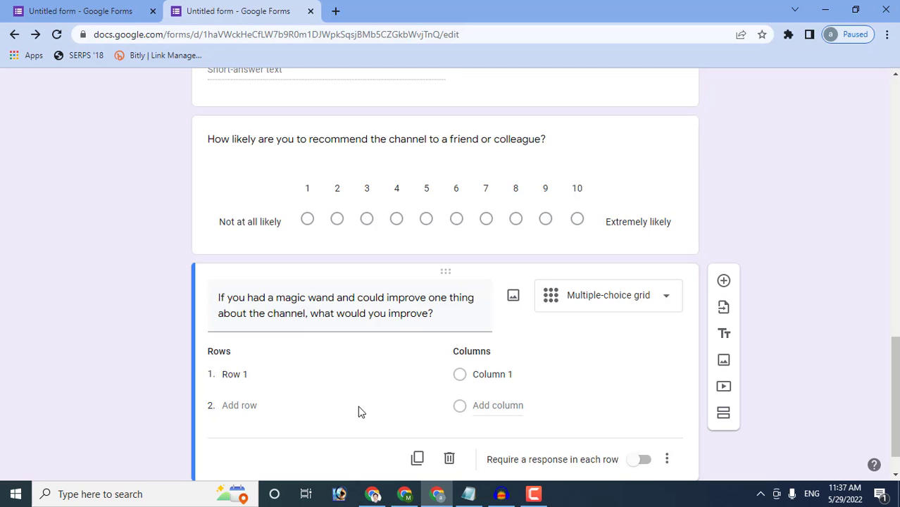
pyautogui.click(625, 299)
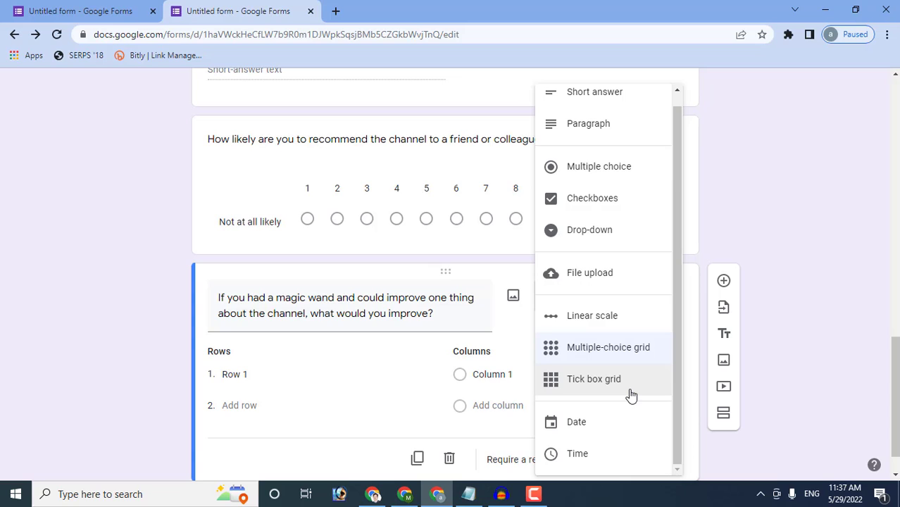
pyautogui.scroll(-1, 631, 396)
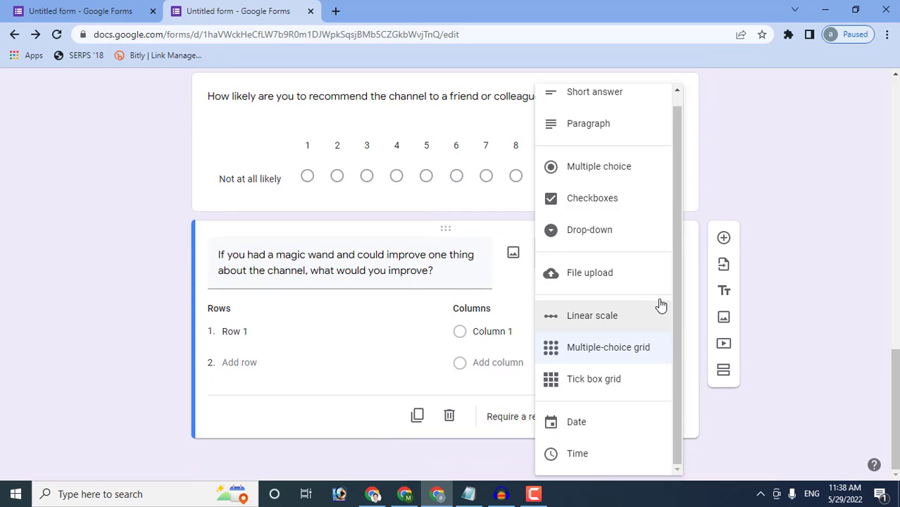
pyautogui.scroll(1, 677, 293)
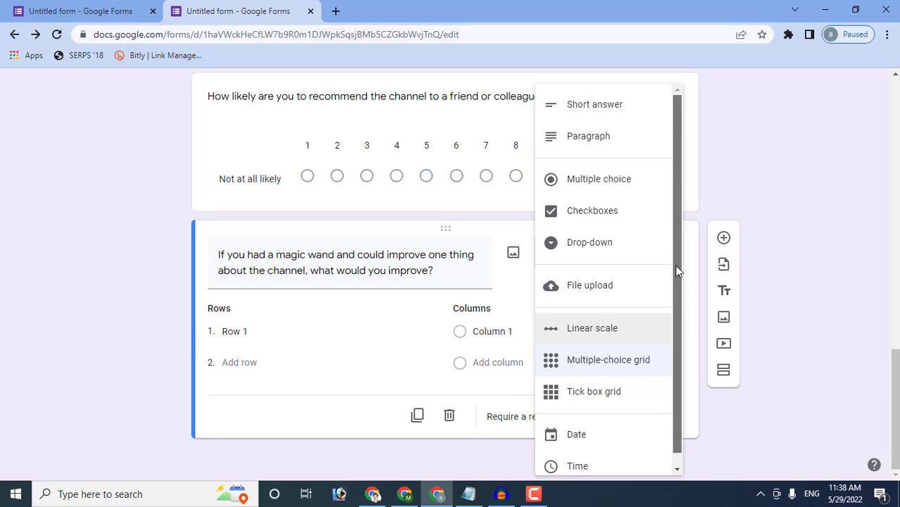
pyautogui.click(634, 136)
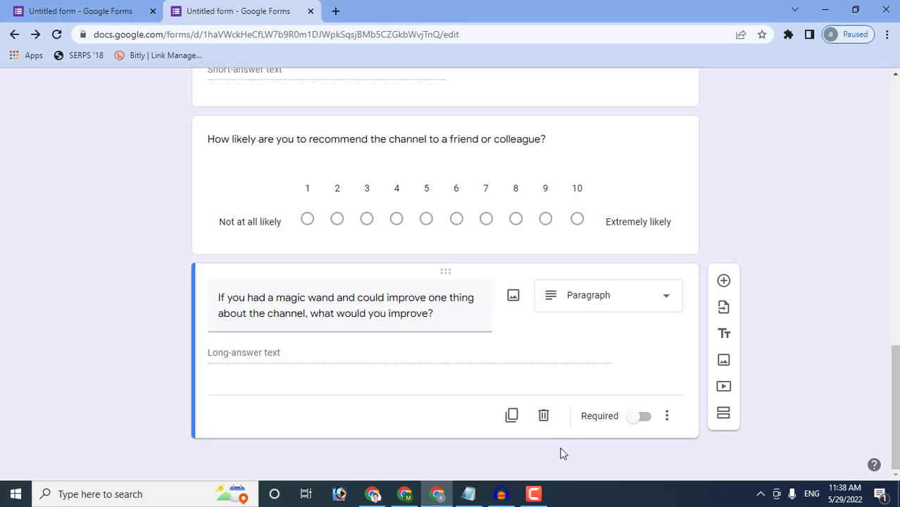
# Add a Short answer question titled "Do you have any other feedback you'd like to share?", copied from Notepad, below the magic wand question.
pyautogui.click(723, 280)
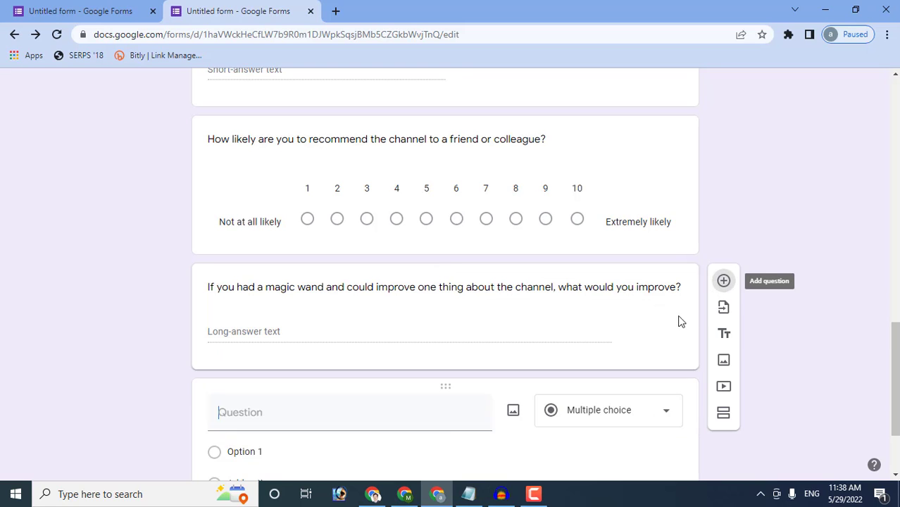
pyautogui.click(469, 494)
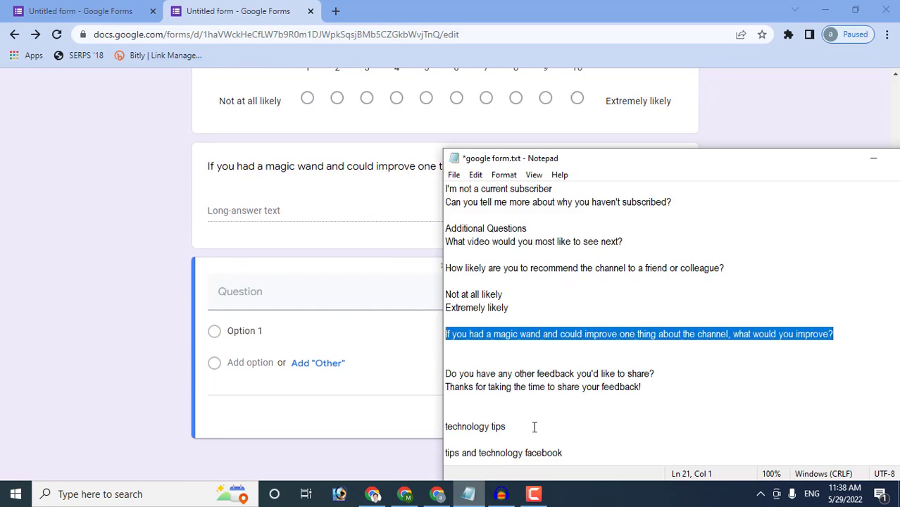
pyautogui.moveTo(655, 374); pyautogui.dragTo(441, 374)
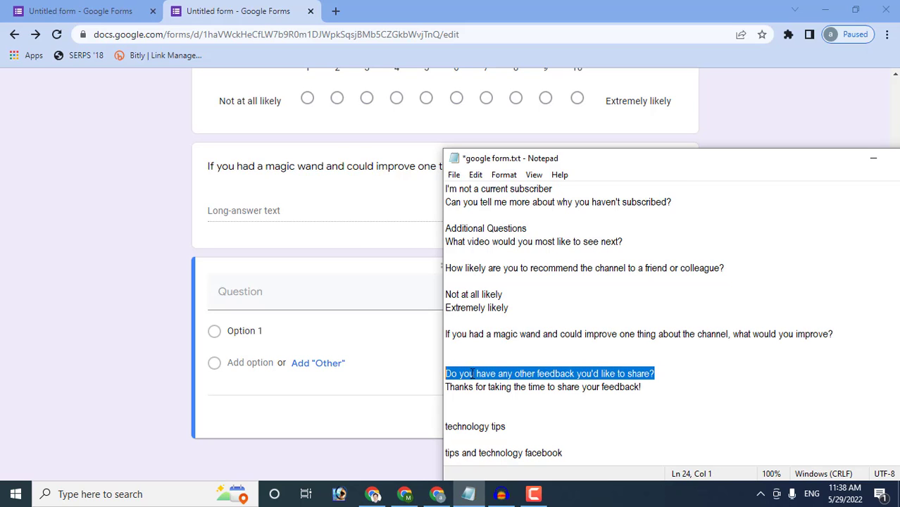
pyautogui.rightClick(501, 376)
pyautogui.click(531, 217)
pyautogui.click(326, 299)
pyautogui.rightClick(325, 302)
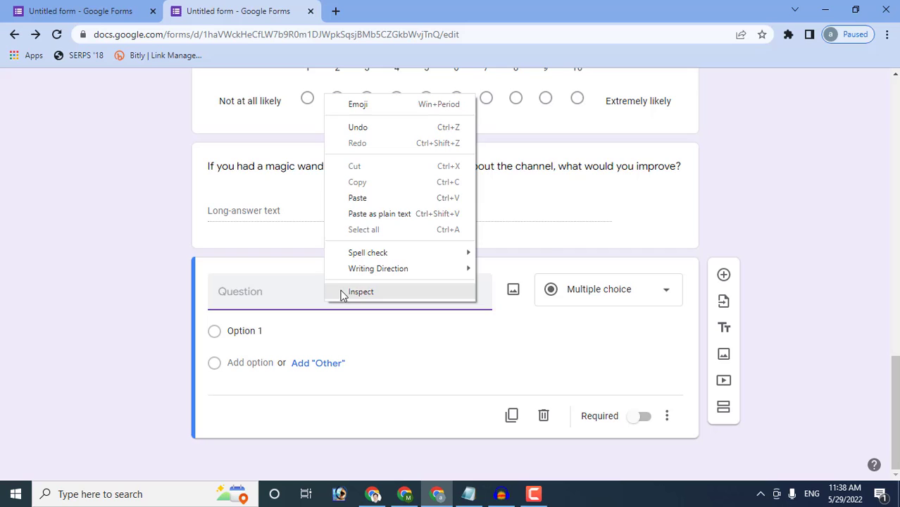
pyautogui.click(353, 197)
pyautogui.click(627, 291)
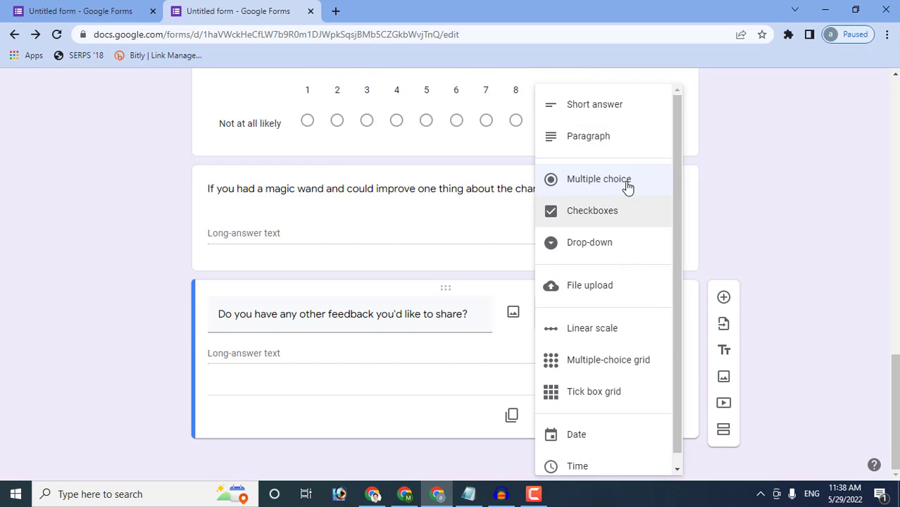
pyautogui.click(619, 114)
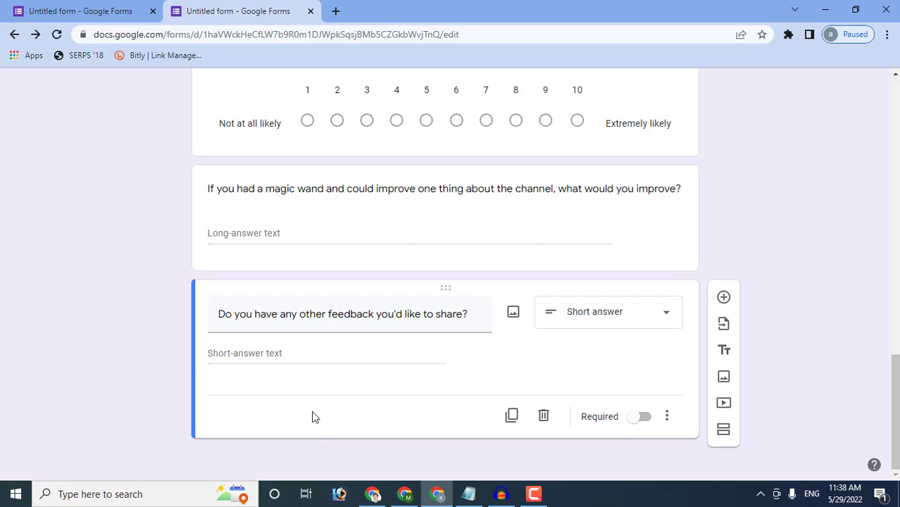
# Add a title and description block at the form's end, titled "Thanks for taking the time to share your feedback!", copied from Notepad.
pyautogui.click(725, 350)
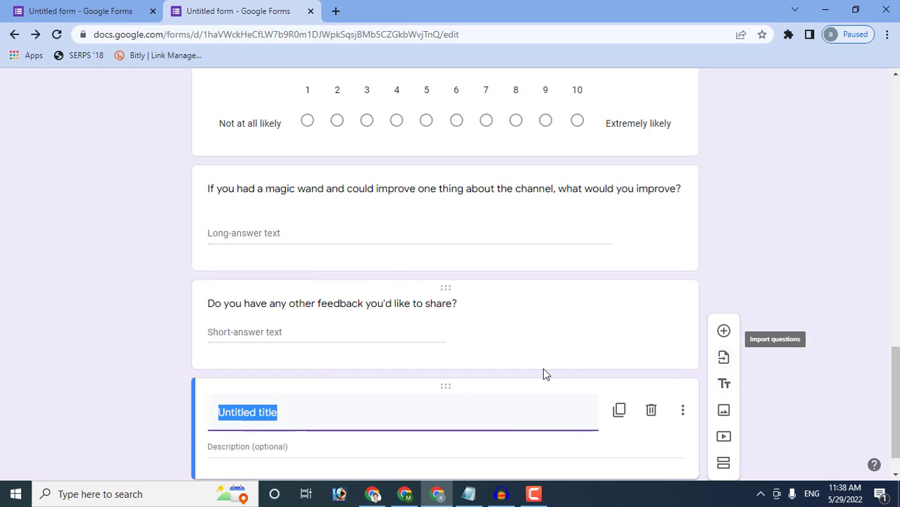
pyautogui.click(469, 493)
pyautogui.moveTo(656, 385); pyautogui.dragTo(444, 387)
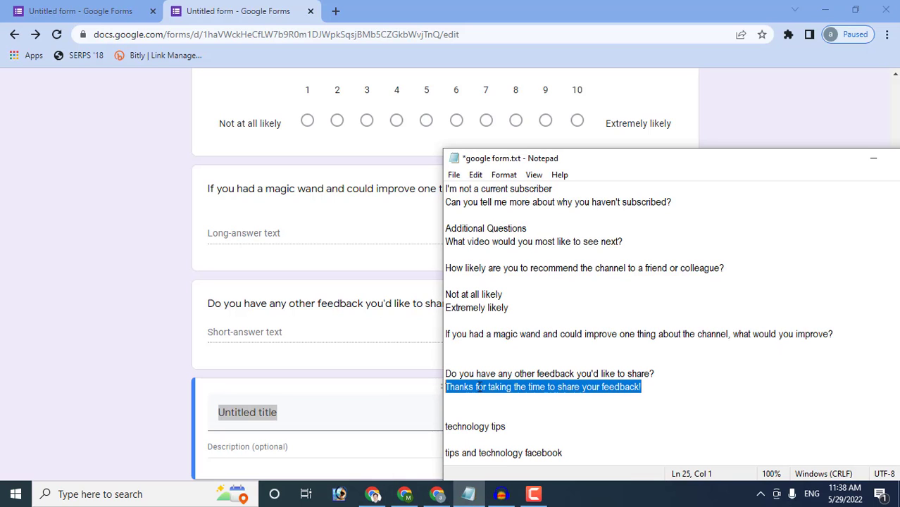
pyautogui.rightClick(478, 390)
pyautogui.click(510, 227)
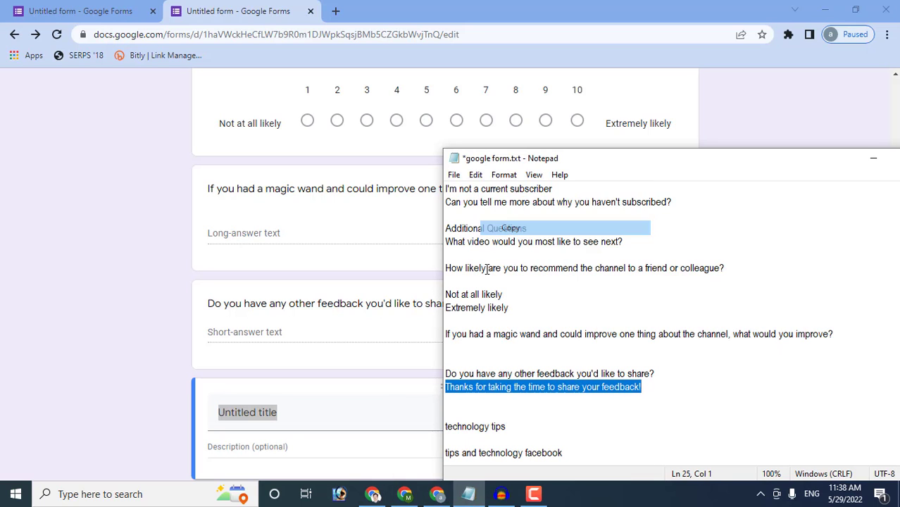
pyautogui.click(295, 417)
pyautogui.click(295, 416)
pyautogui.tripleClick(270, 416)
pyautogui.rightClick(232, 421)
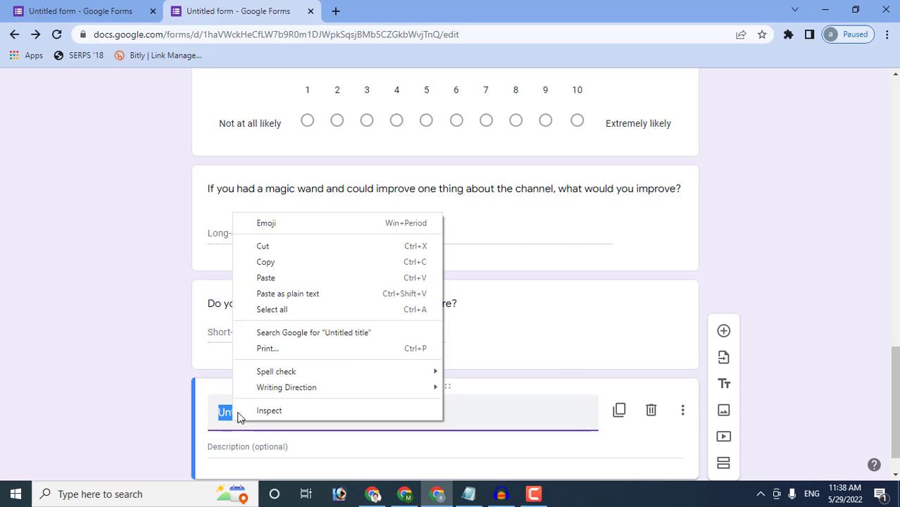
pyautogui.click(291, 272)
pyautogui.click(110, 424)
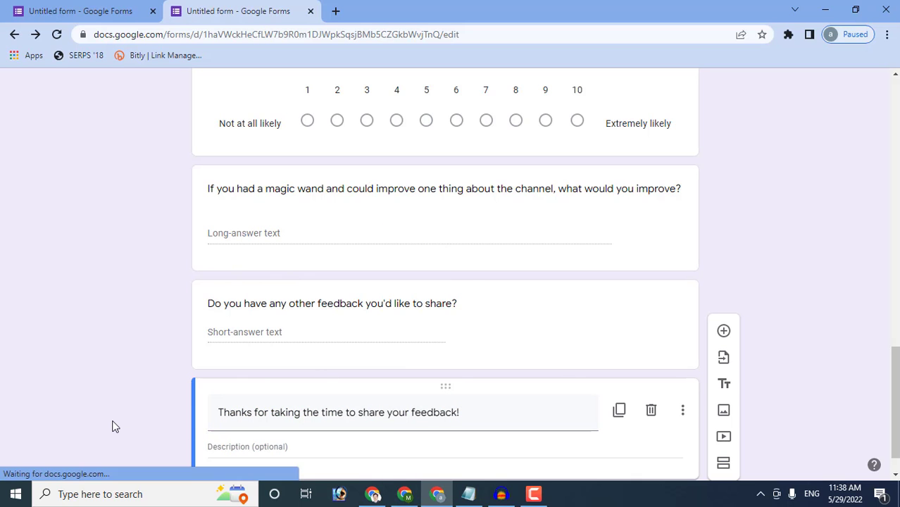
pyautogui.scroll(-1, 135, 411)
pyautogui.click(724, 383)
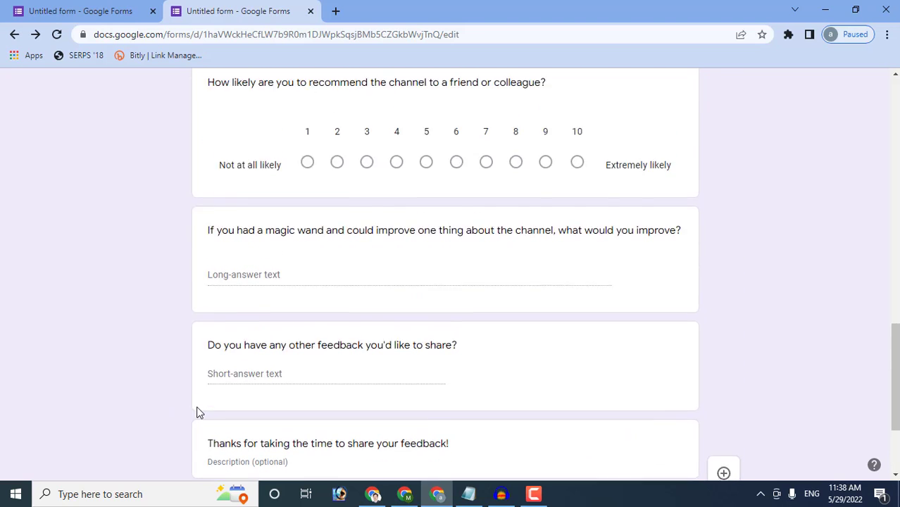
pyautogui.click(652, 372)
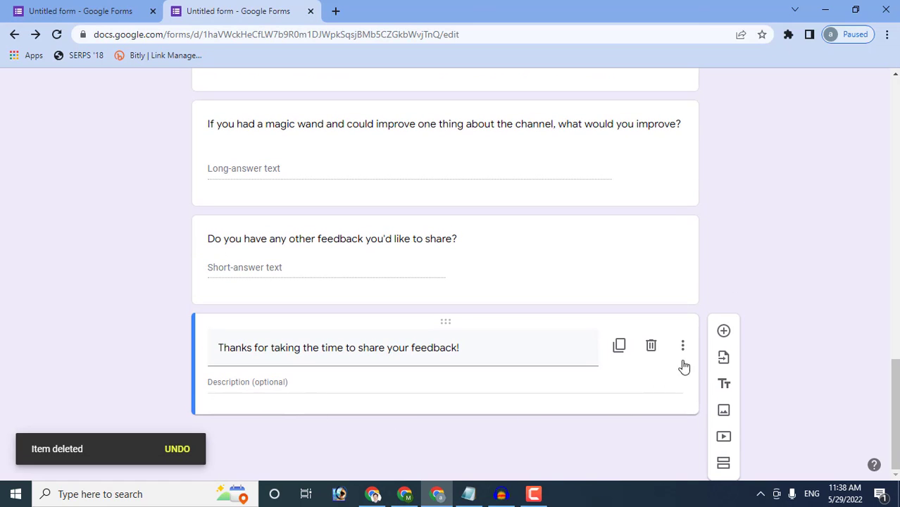
# Review the items of the Additional Questions section and view the forms offered for importing questions without importing any.
pyautogui.scroll(2, 651, 363)
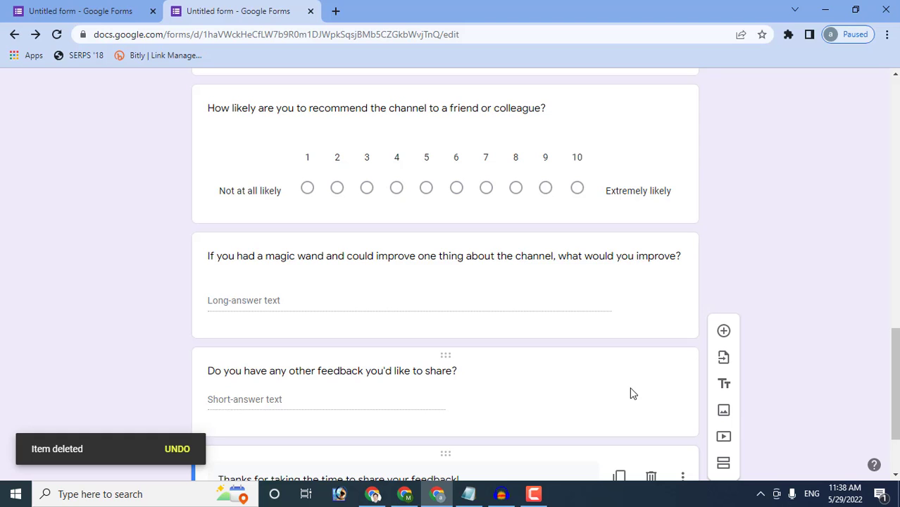
pyautogui.scroll(4, 638, 335)
pyautogui.click(623, 373)
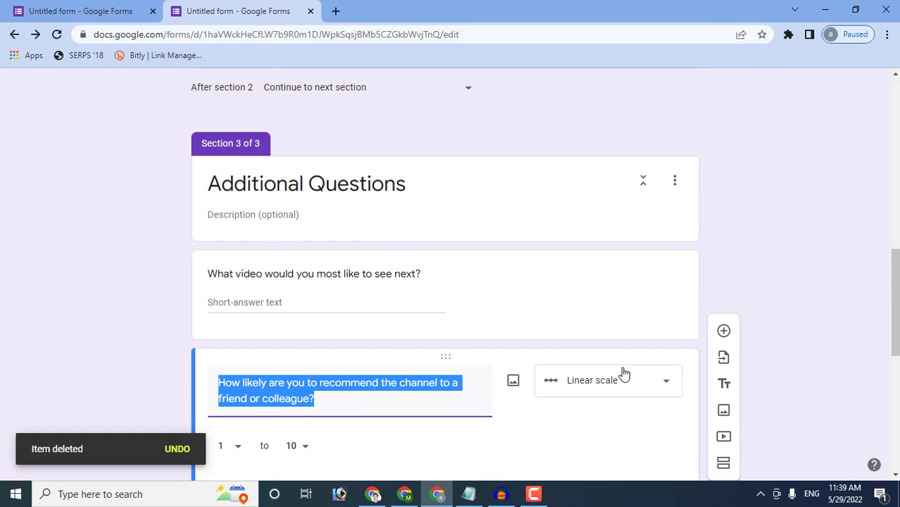
pyautogui.scroll(-3, 525, 377)
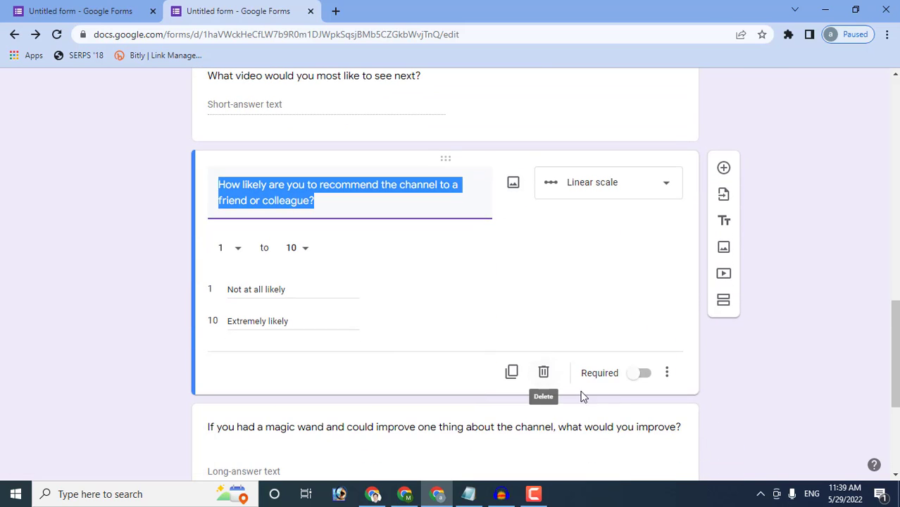
pyautogui.scroll(5, 534, 379)
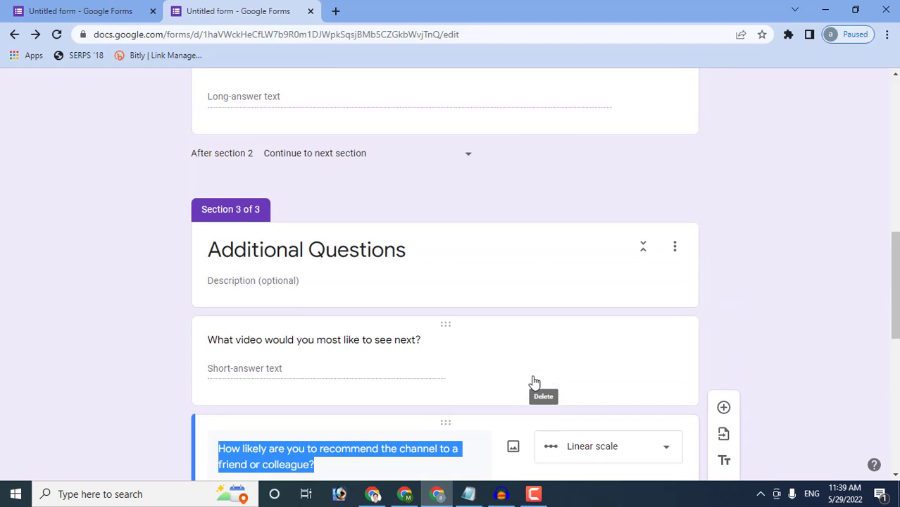
pyautogui.scroll(-5, 534, 376)
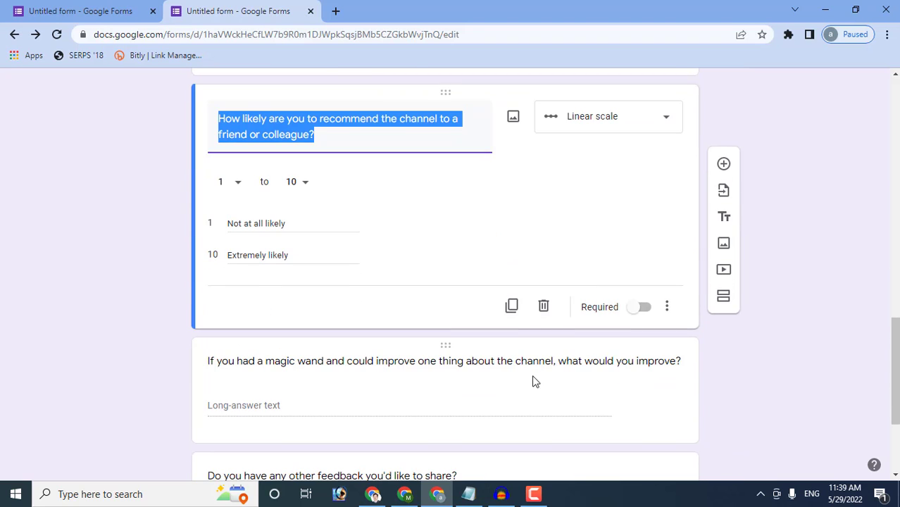
pyautogui.scroll(-3, 706, 396)
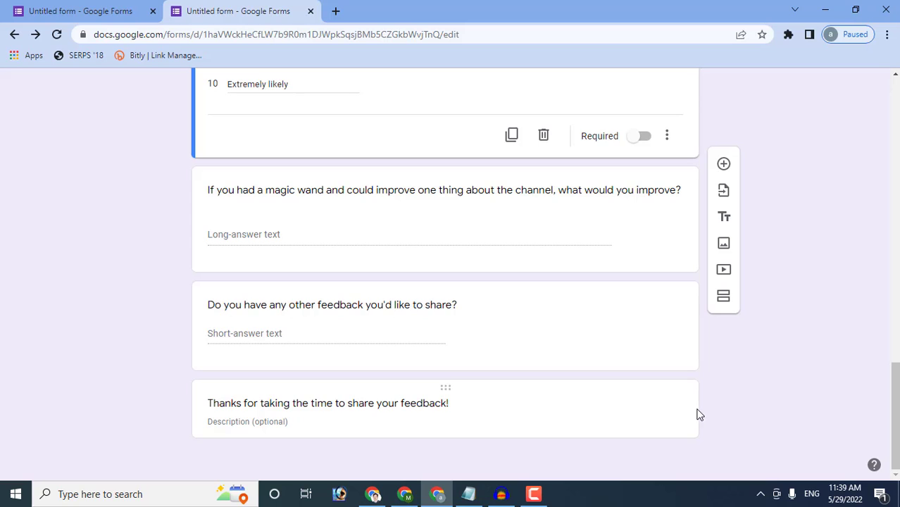
pyautogui.click(729, 203)
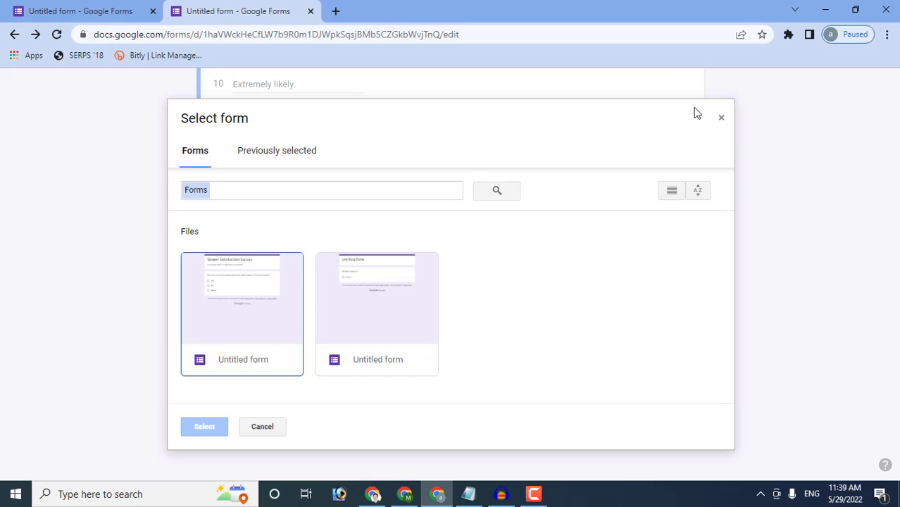
pyautogui.click(722, 119)
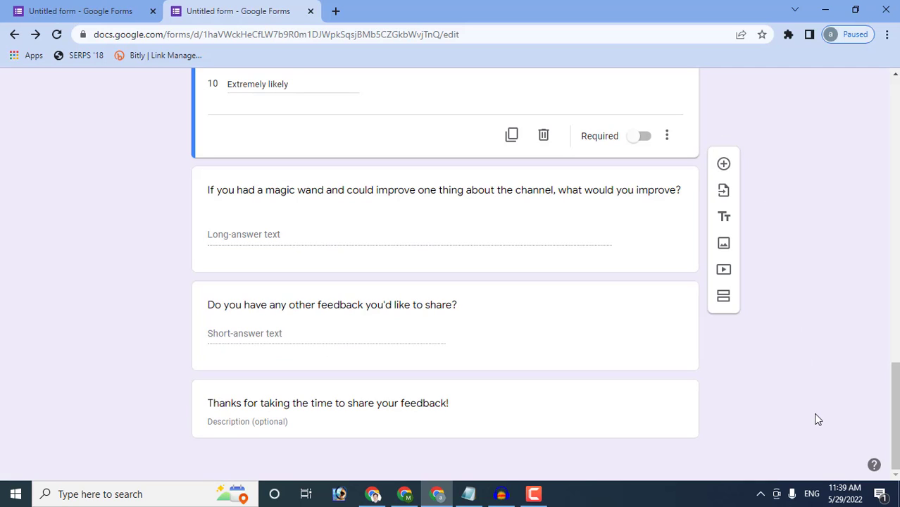
# Start inserting an uploaded image below the Viewer Satisfaction Survey header and browse the computer for the image file.
pyautogui.scroll(15, 771, 448)
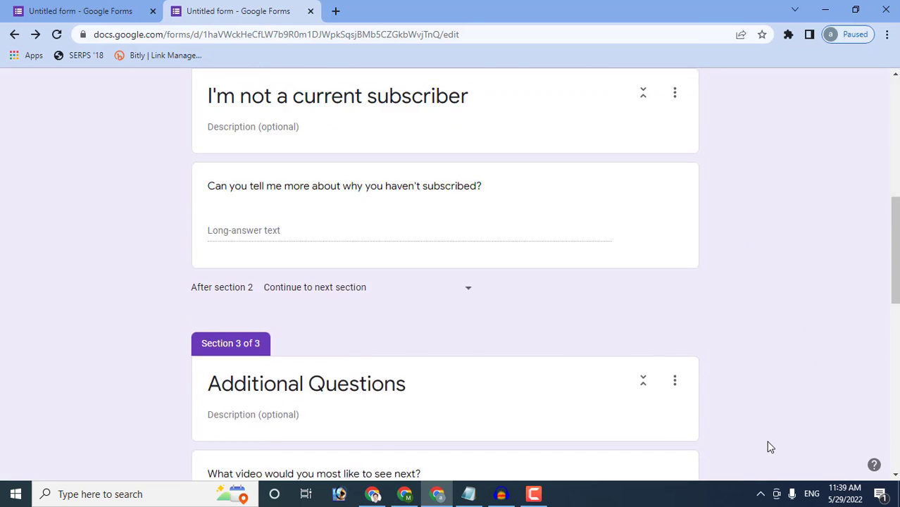
pyautogui.scroll(3, 773, 397)
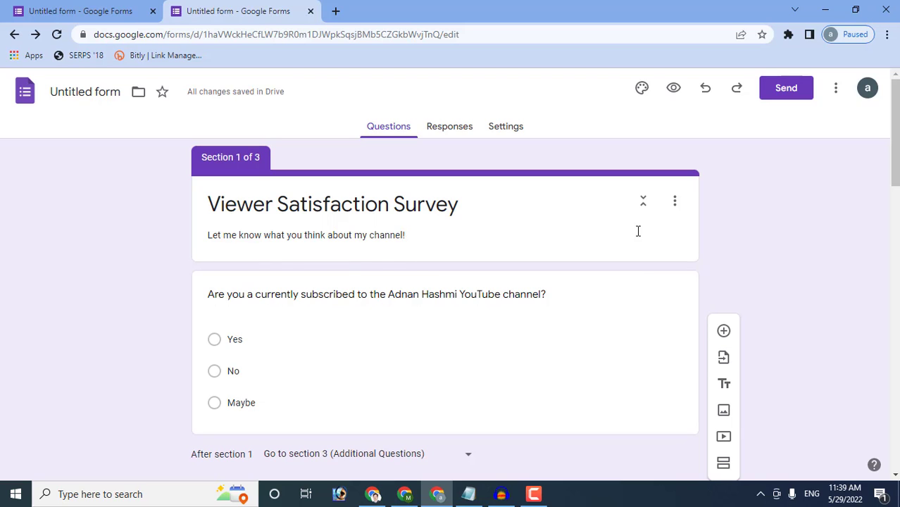
pyautogui.click(678, 243)
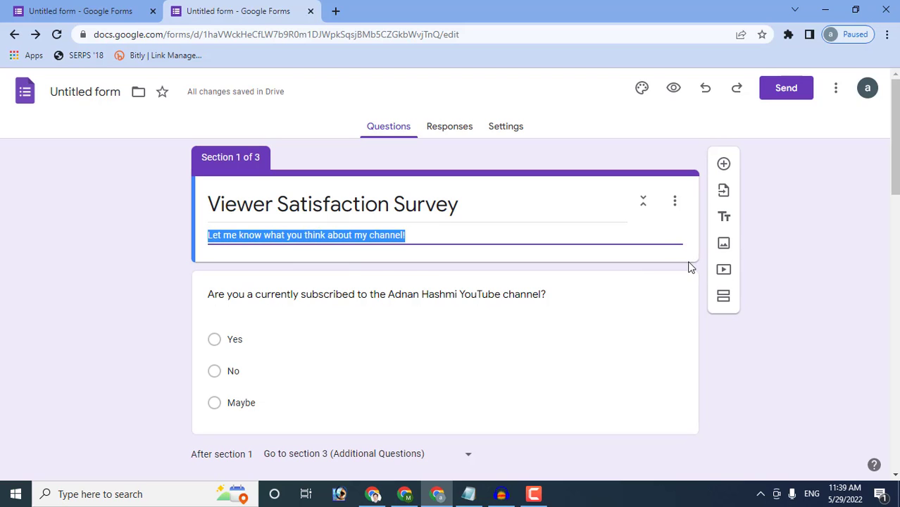
pyautogui.click(724, 248)
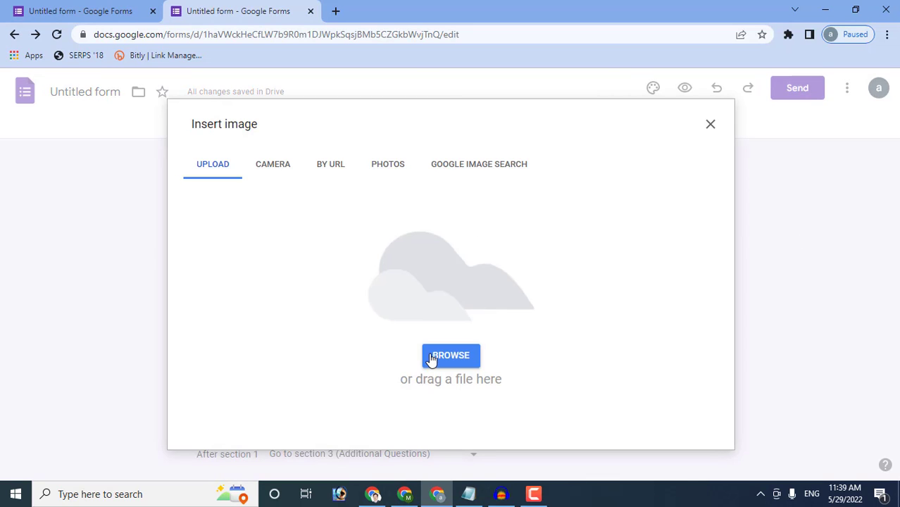
pyautogui.click(433, 358)
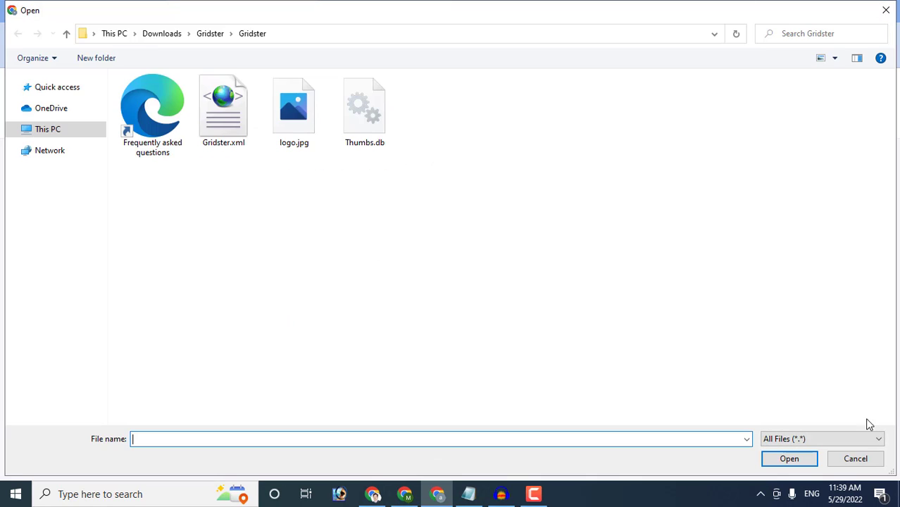
pyautogui.click(856, 459)
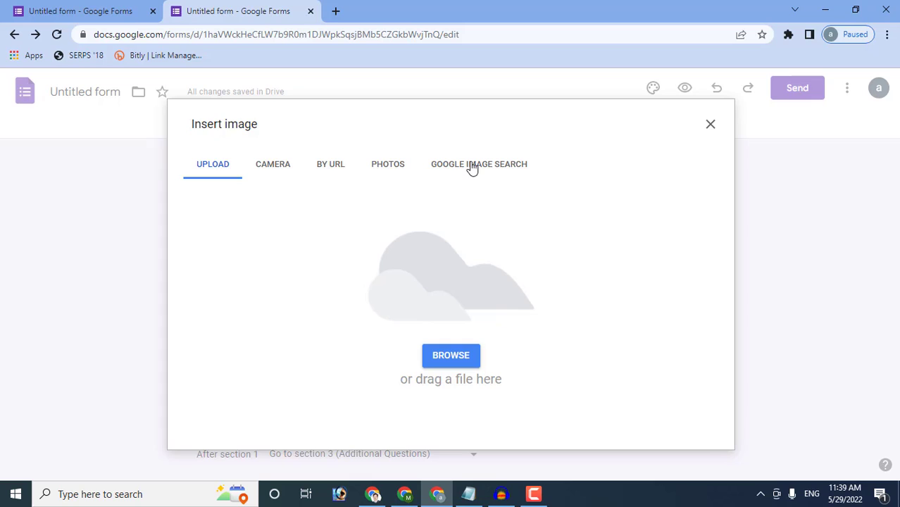
pyautogui.click(435, 357)
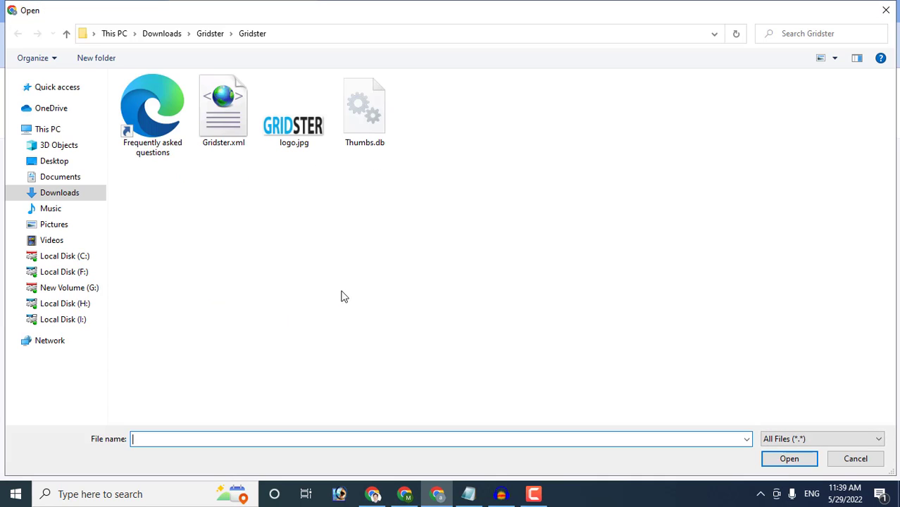
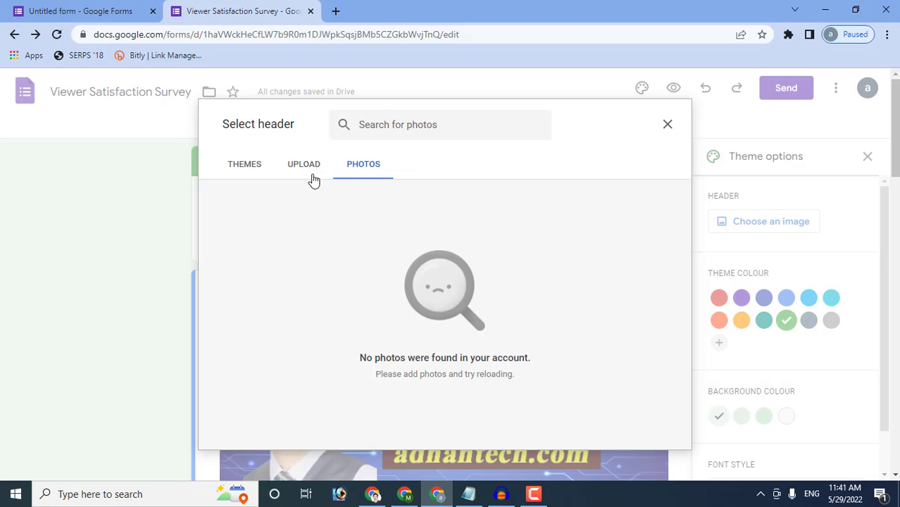
# Browse the ready-made header images, including the Just kids category, and close the header selection without choosing one.
pyautogui.click(263, 172)
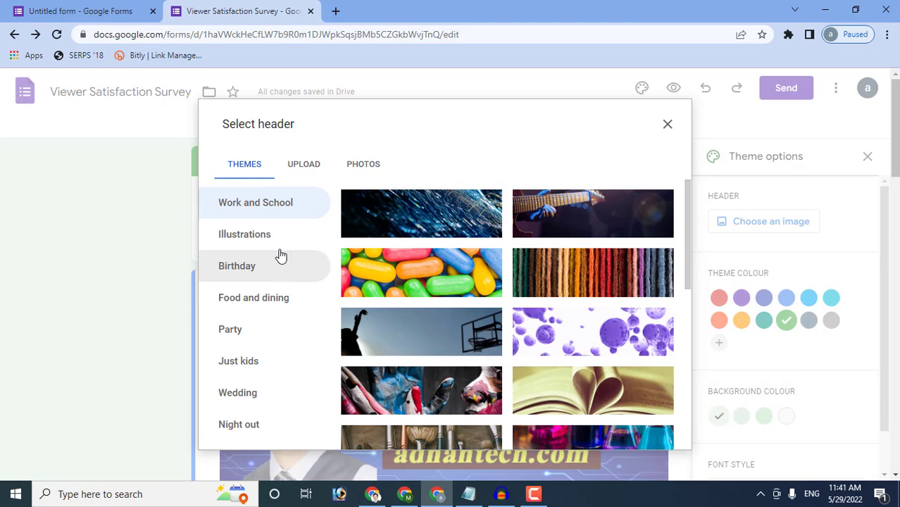
pyautogui.scroll(-2, 281, 275)
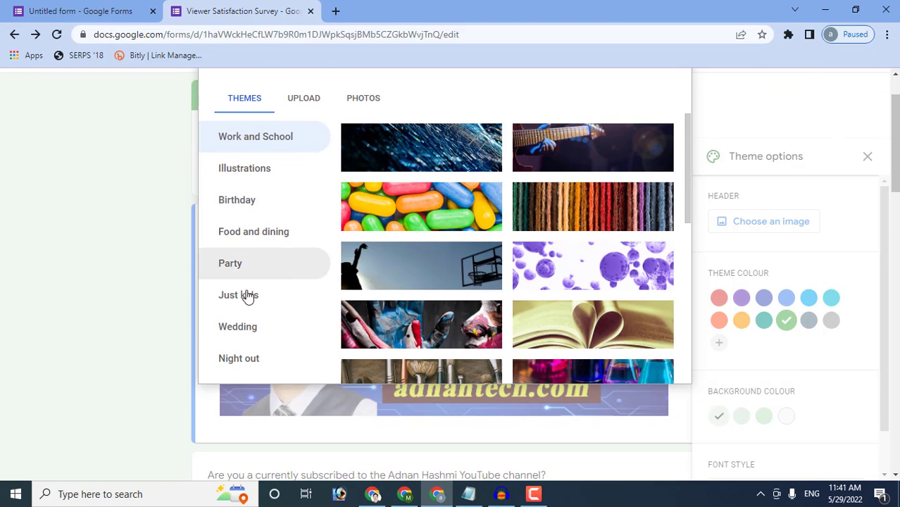
pyautogui.click(245, 330)
pyautogui.click(247, 296)
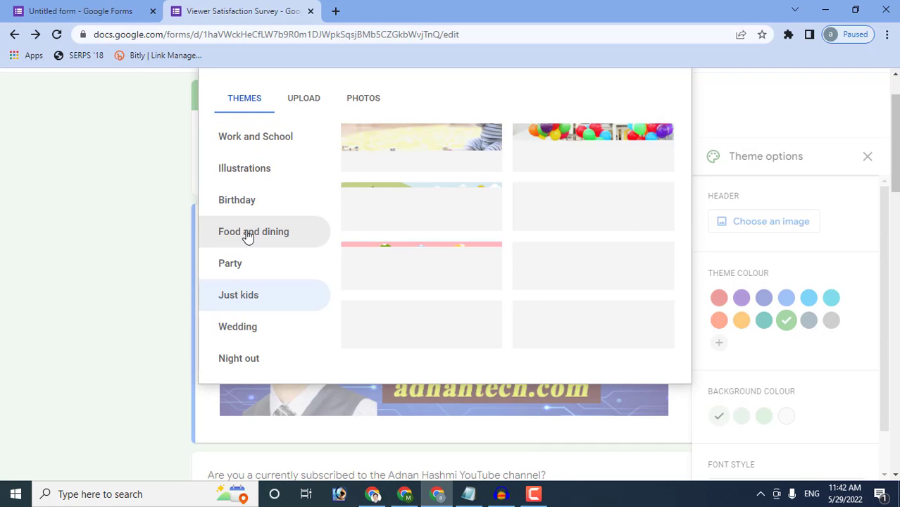
pyautogui.scroll(1, 268, 288)
pyautogui.scroll(1, 267, 287)
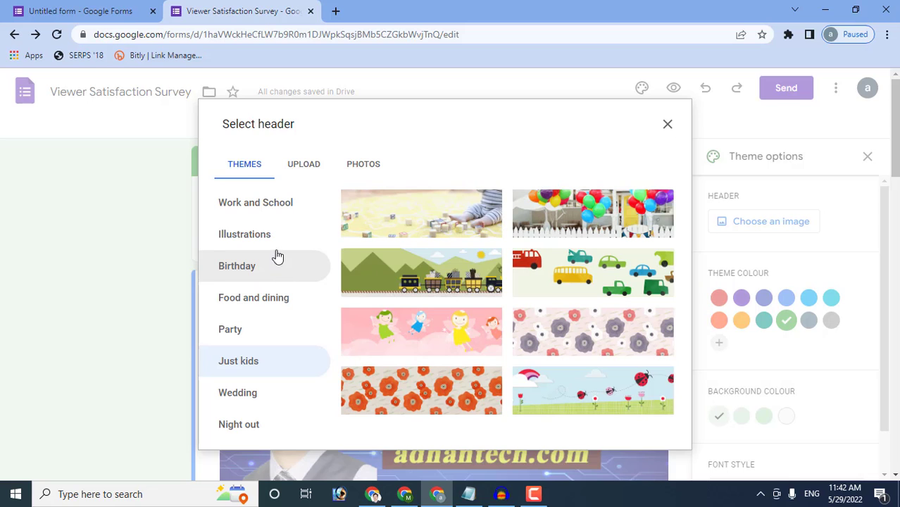
pyautogui.click(668, 125)
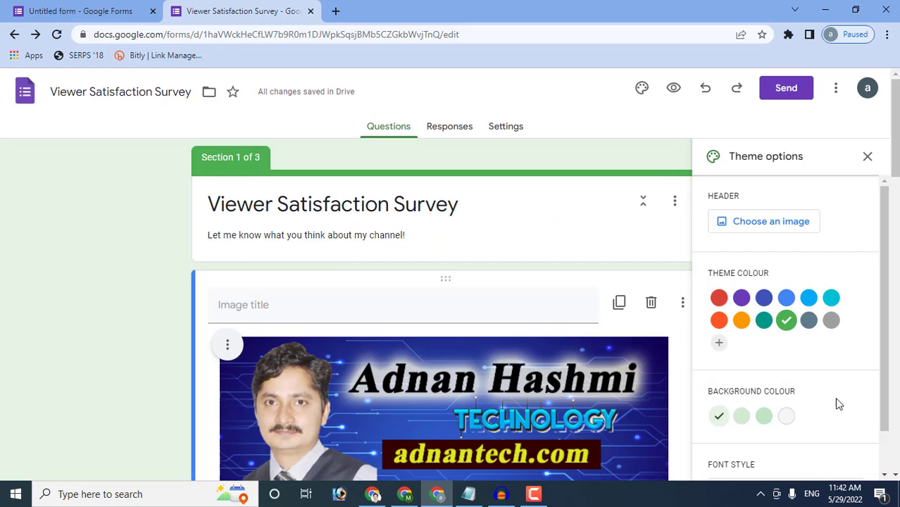
# Set the form's background colour to the darkest green tint.
pyautogui.click(765, 417)
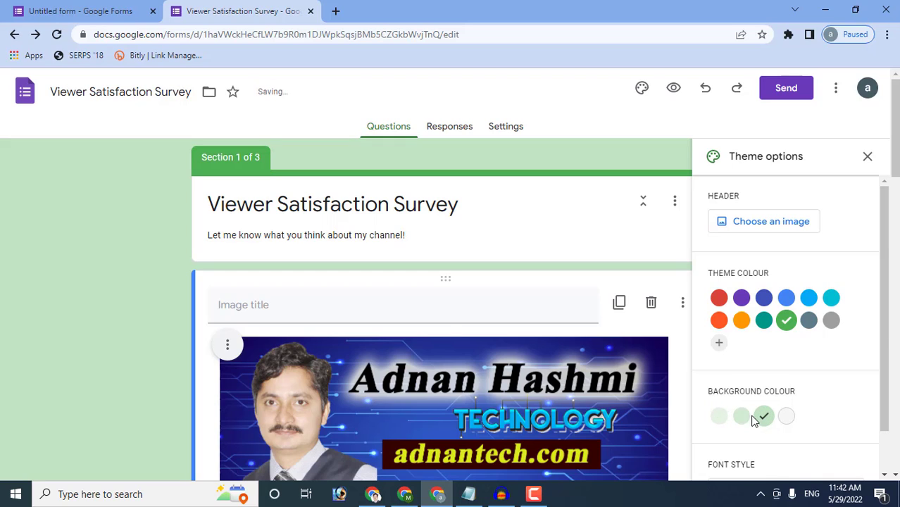
# Change the form's background colour to the medium green tint, keep the Basic font style and close the theme options.
pyautogui.click(742, 417)
pyautogui.click(722, 420)
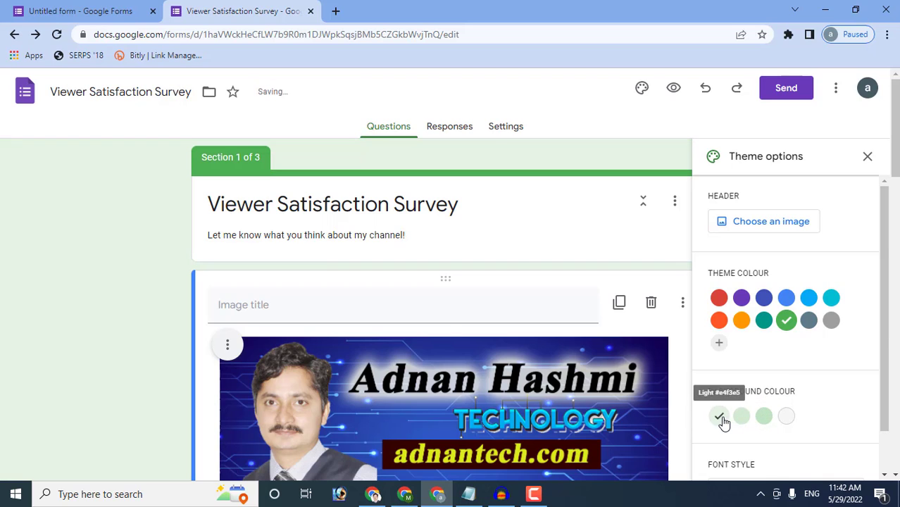
pyautogui.click(742, 419)
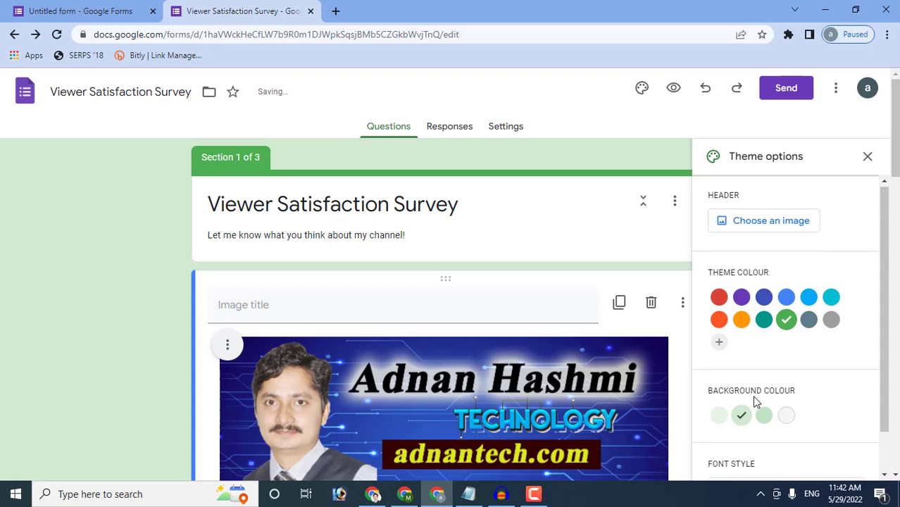
pyautogui.scroll(-3, 757, 405)
pyautogui.click(769, 452)
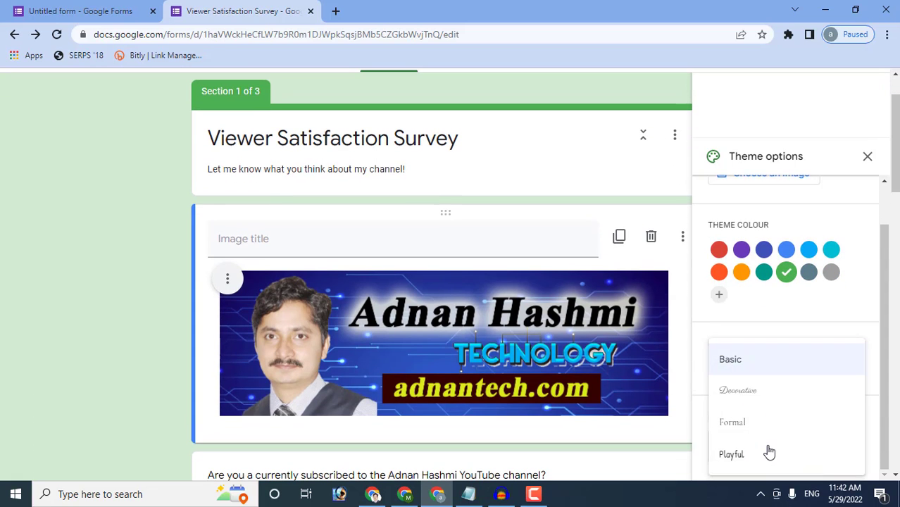
pyautogui.click(756, 363)
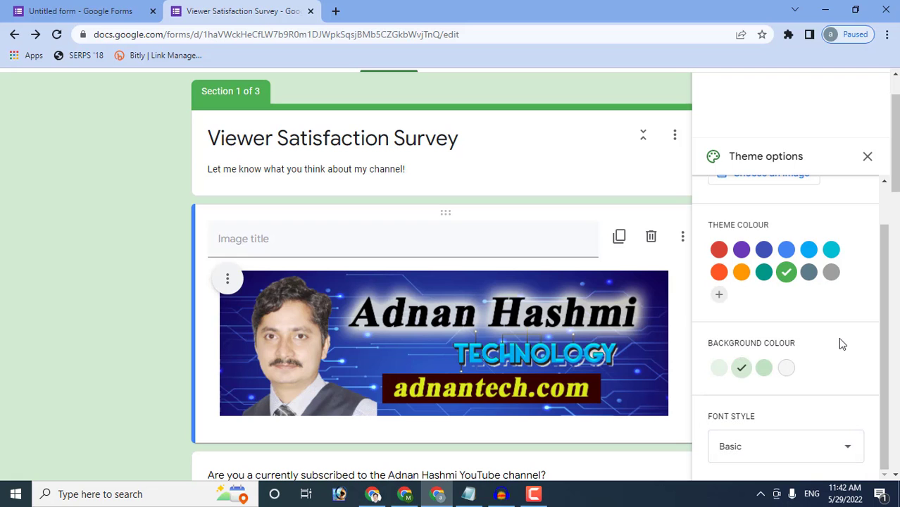
pyautogui.click(868, 157)
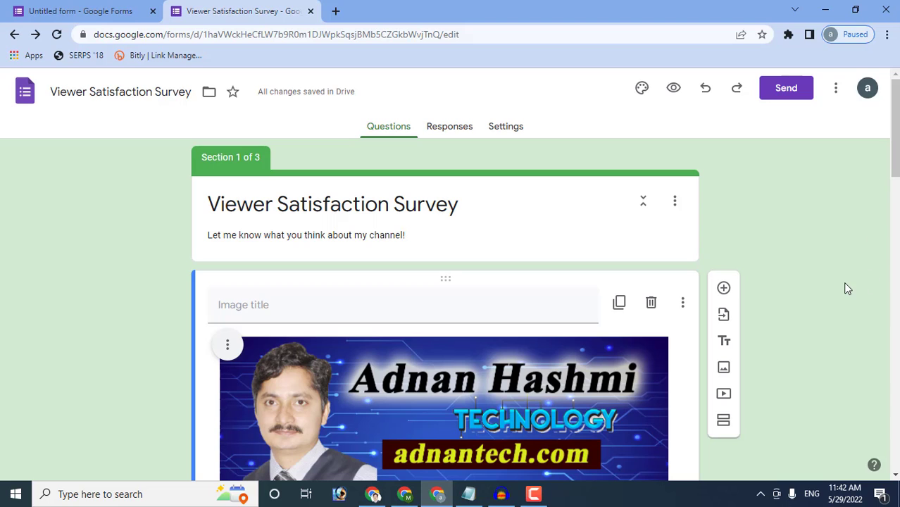
# Look over the themed form, generate a shortened URL for sending it and copy that link.
pyautogui.scroll(-15, 843, 288)
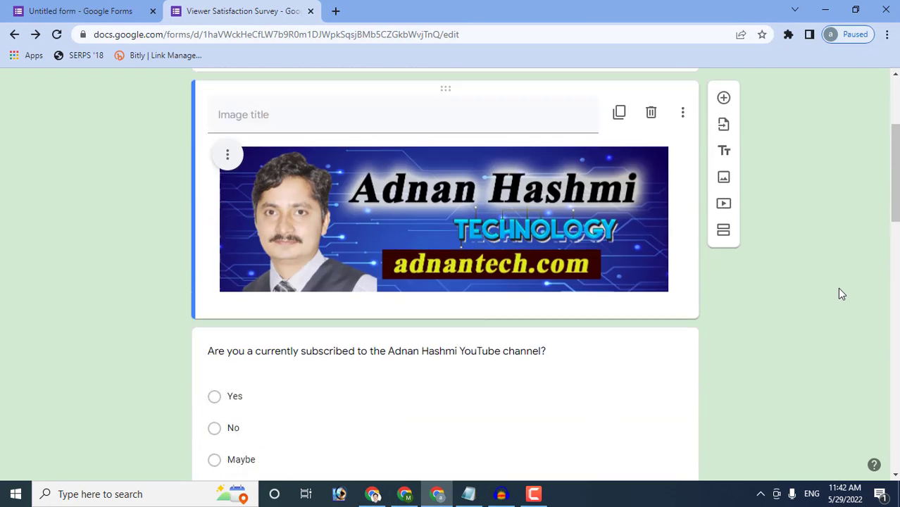
pyautogui.scroll(-2, 839, 294)
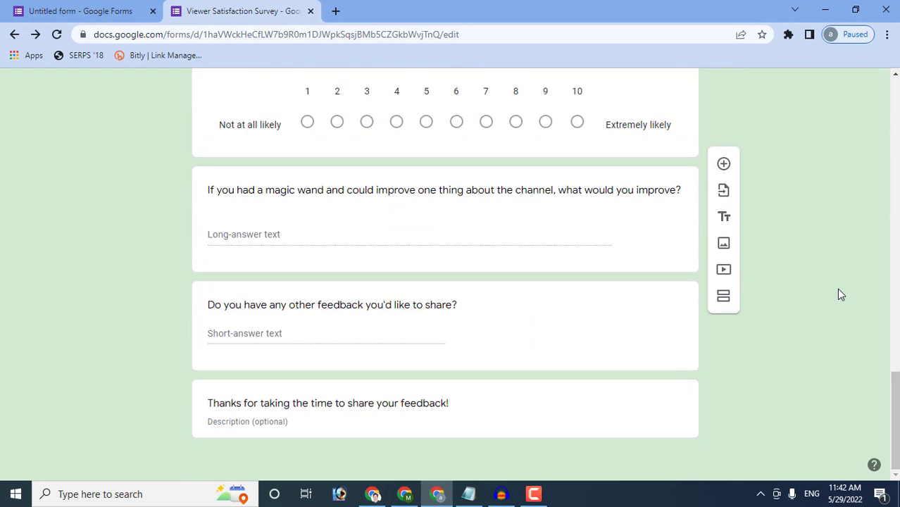
pyautogui.scroll(10, 838, 294)
pyautogui.scroll(6, 838, 294)
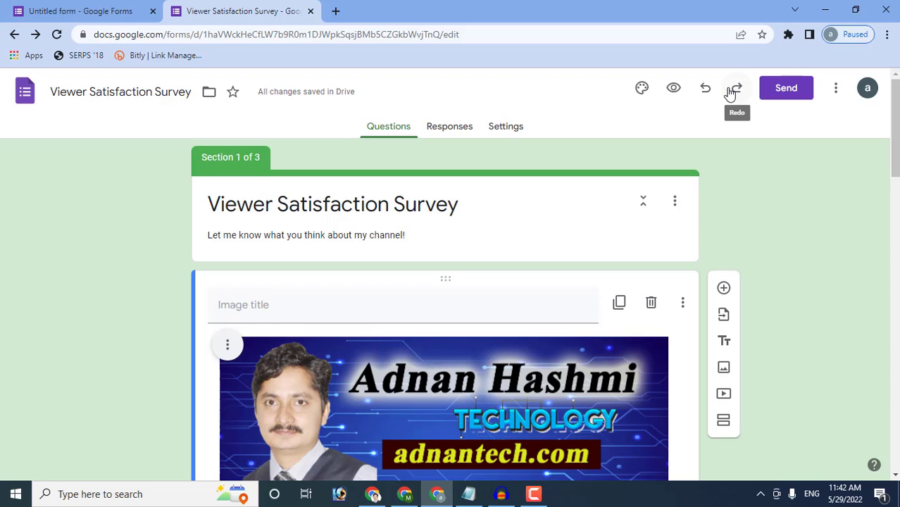
pyautogui.click(805, 99)
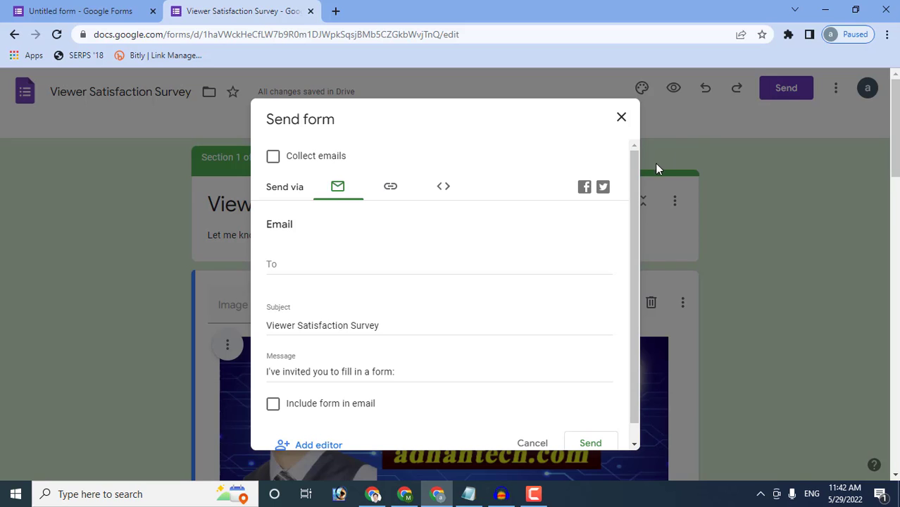
pyautogui.moveTo(633, 181); pyautogui.dragTo(636, 248)
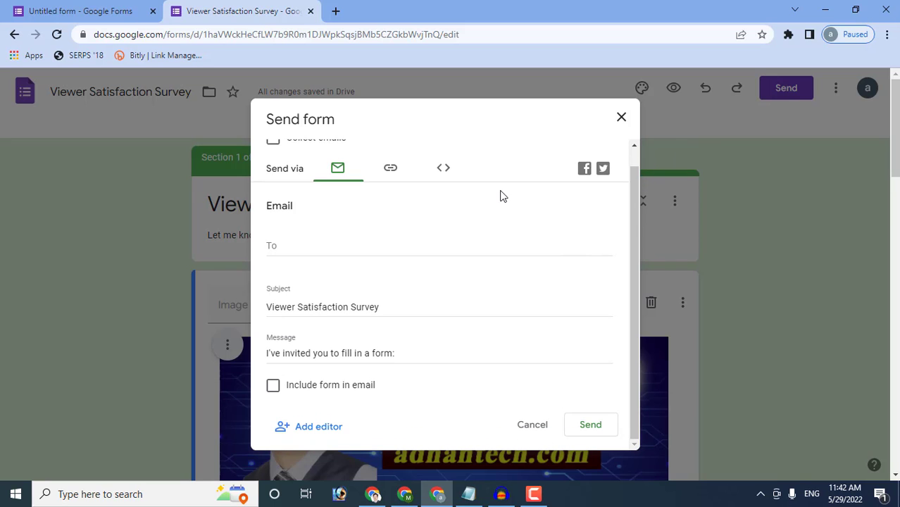
pyautogui.click(390, 172)
pyautogui.click(398, 252)
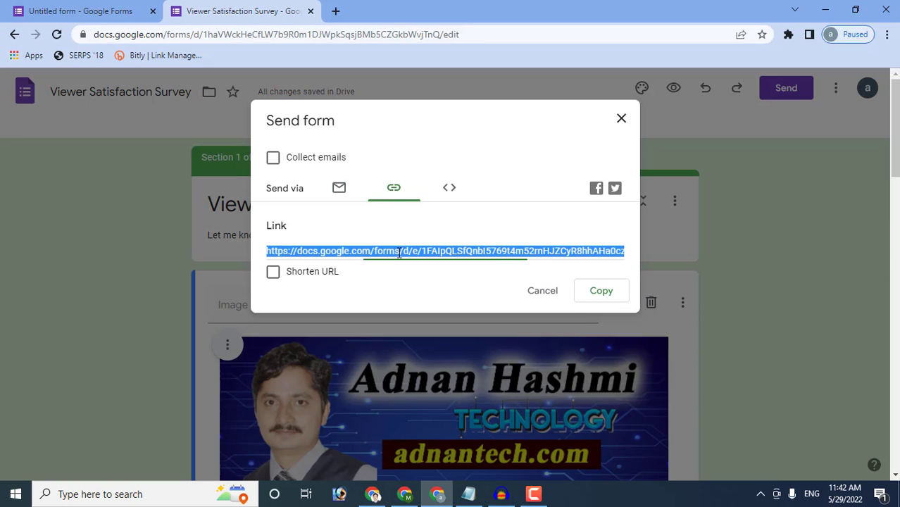
pyautogui.click(272, 272)
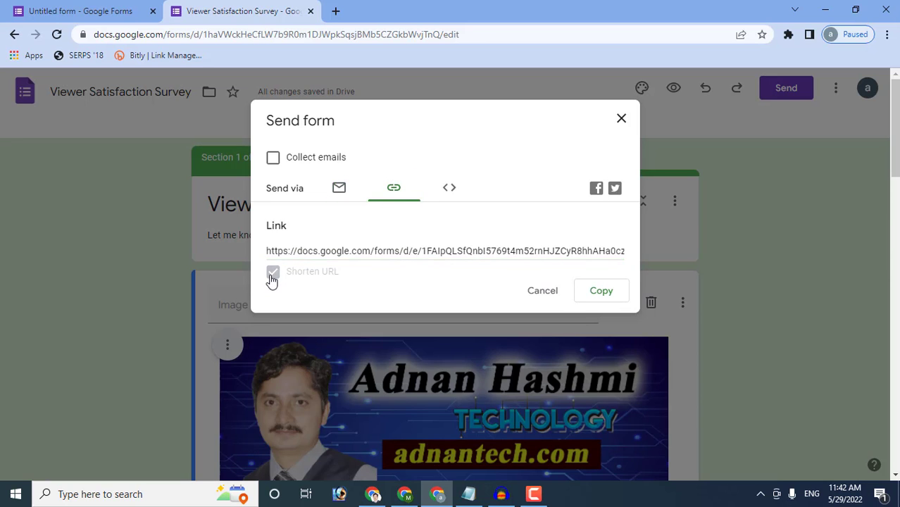
pyautogui.rightClick(337, 252)
pyautogui.click(348, 260)
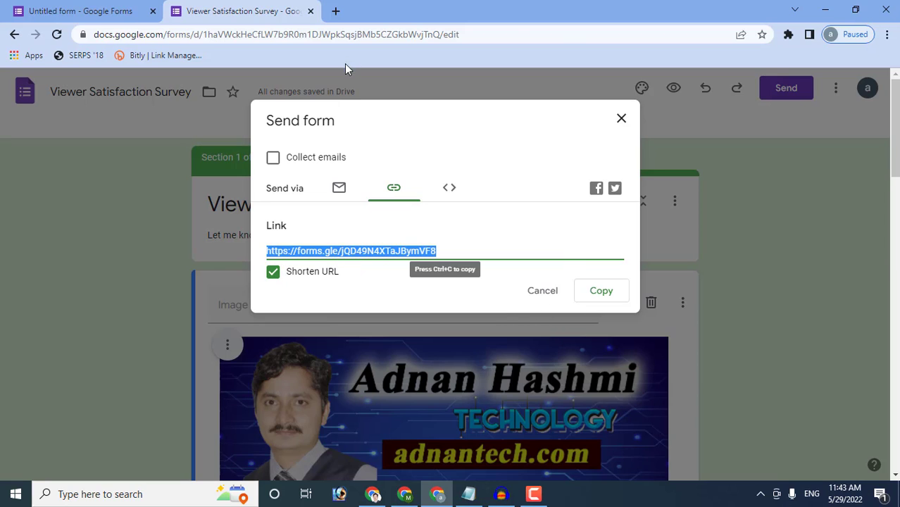
# Open the copied short link in a new browser tab, check the live survey's first page and close the tab.
pyautogui.click(336, 11)
pyautogui.rightClick(348, 35)
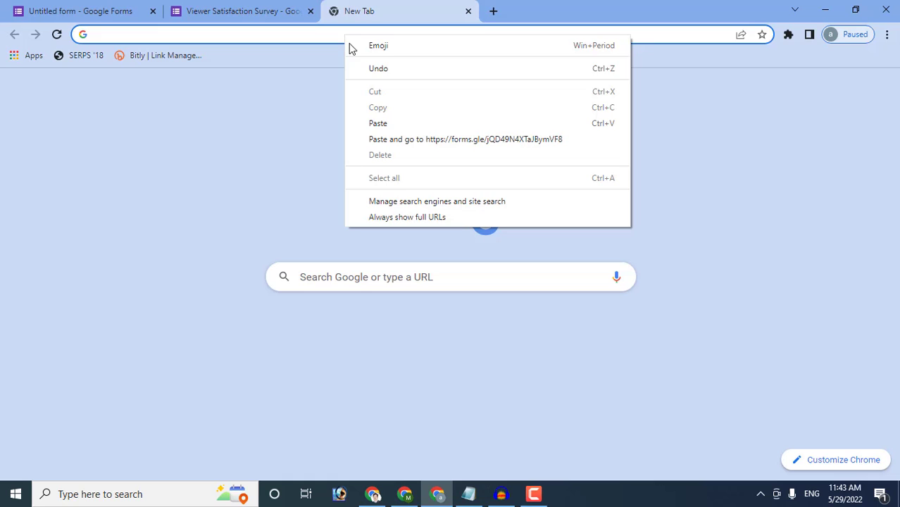
pyautogui.click(395, 138)
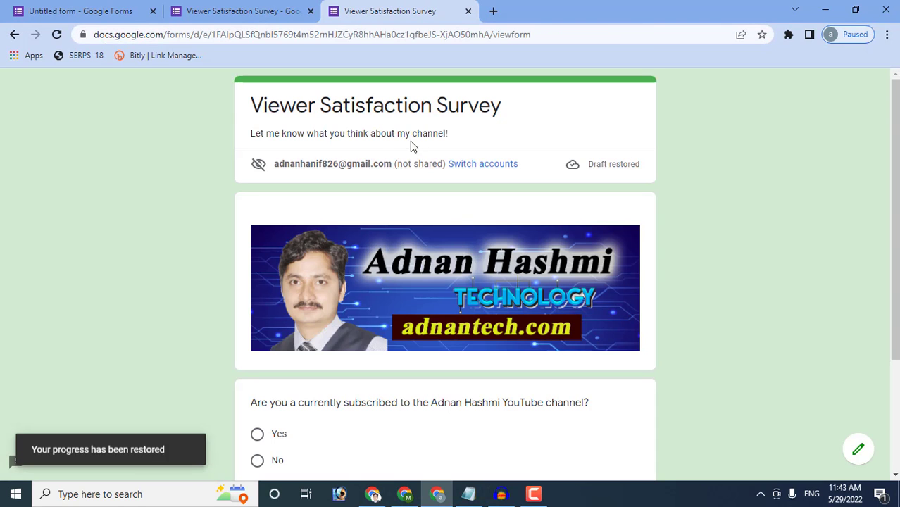
pyautogui.scroll(-3, 483, 357)
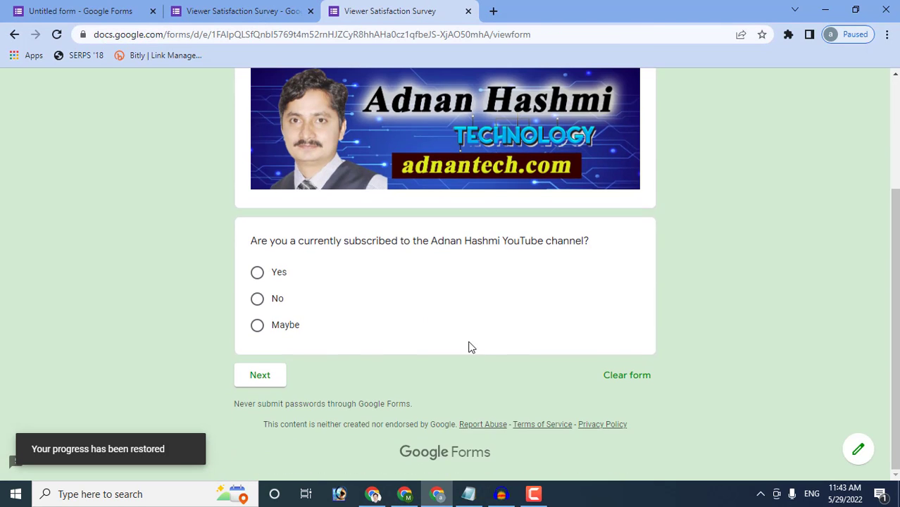
pyautogui.click(470, 12)
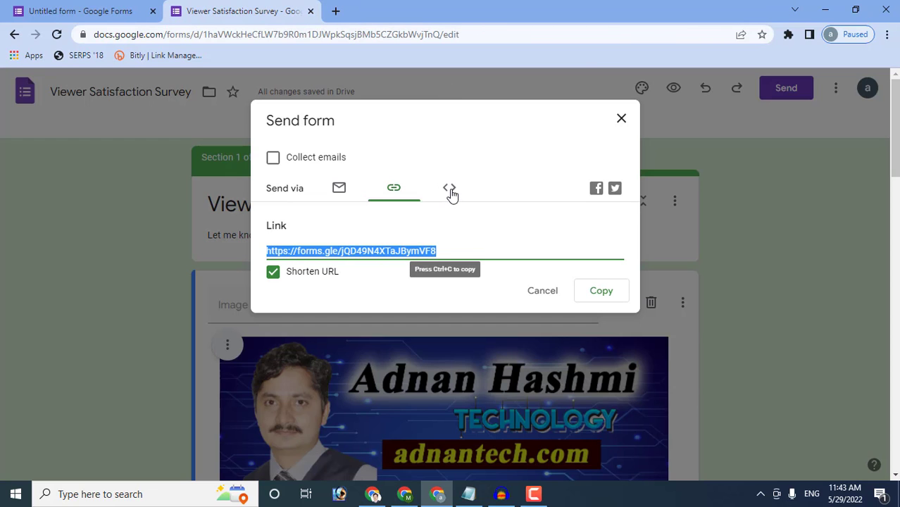
# View the Embed HTML code offered for sending the form and close the send dialog.
pyautogui.click(450, 189)
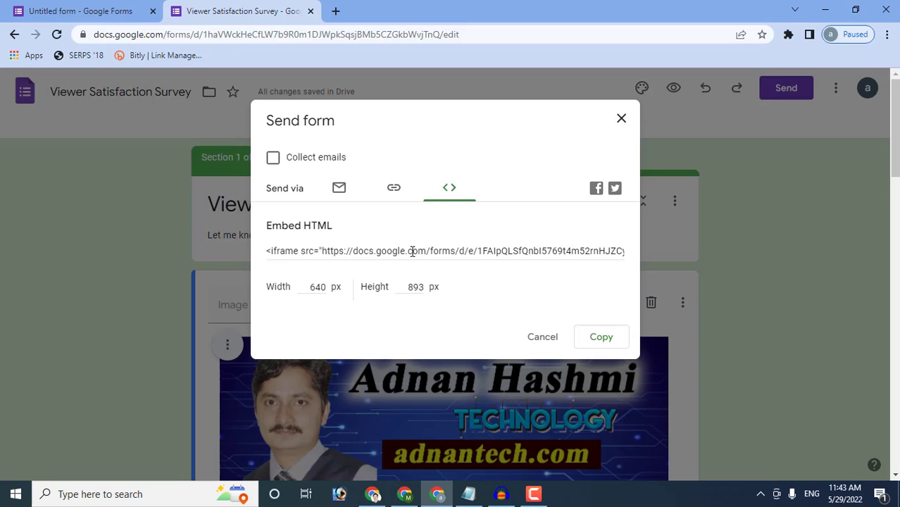
pyautogui.click(412, 252)
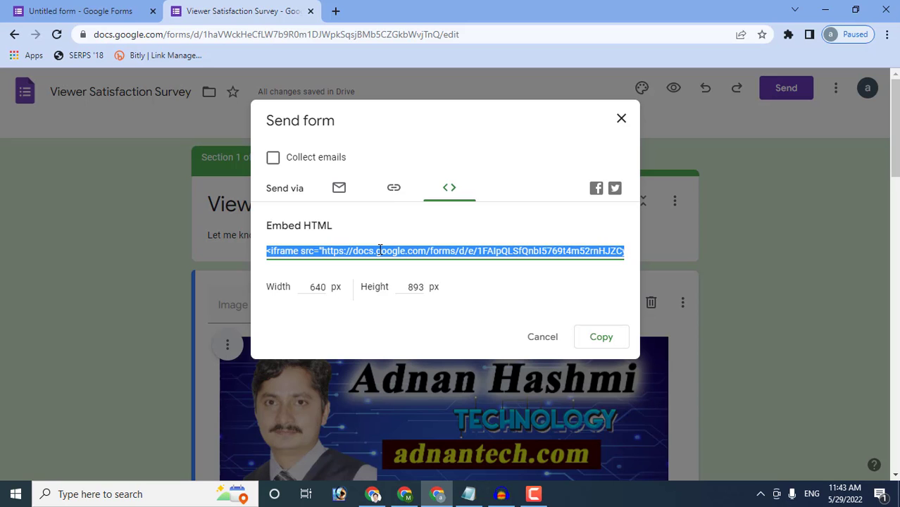
pyautogui.click(620, 121)
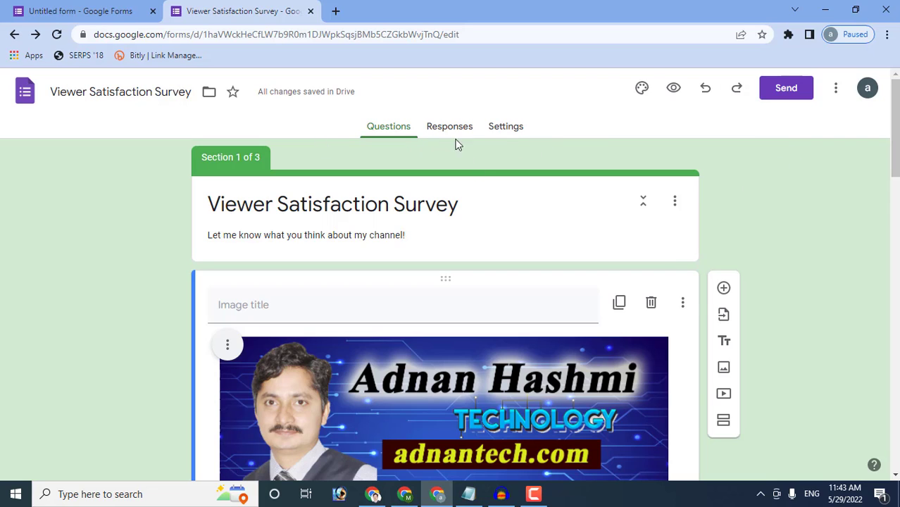
# Review the form's settings and turn on the option that makes it a quiz.
pyautogui.click(507, 128)
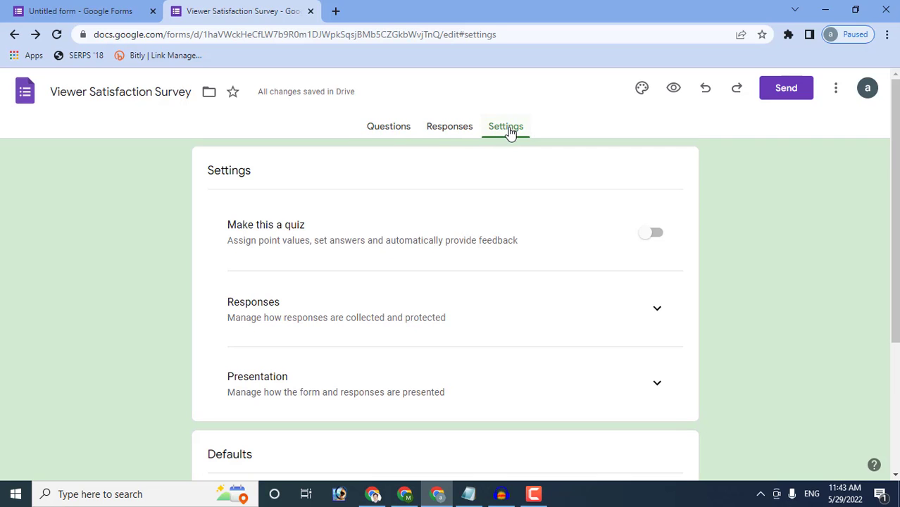
pyautogui.scroll(-3, 247, 229)
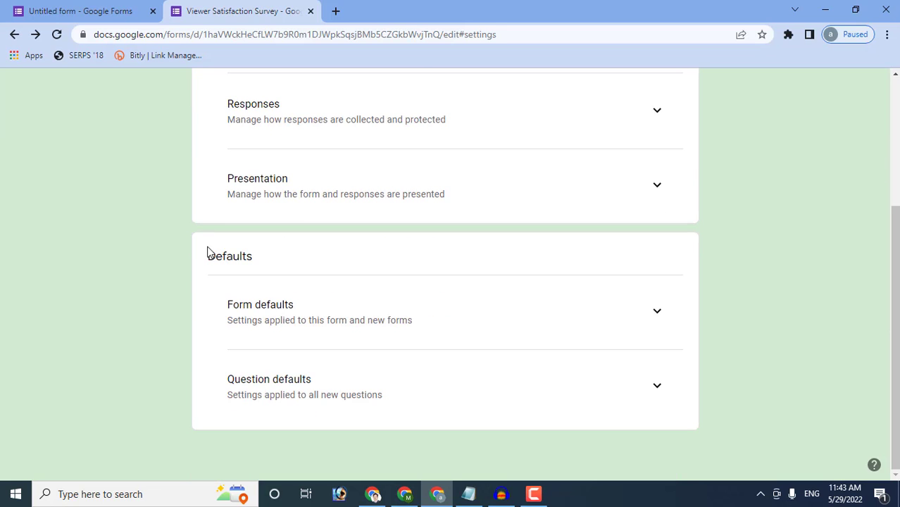
pyautogui.scroll(3, 196, 257)
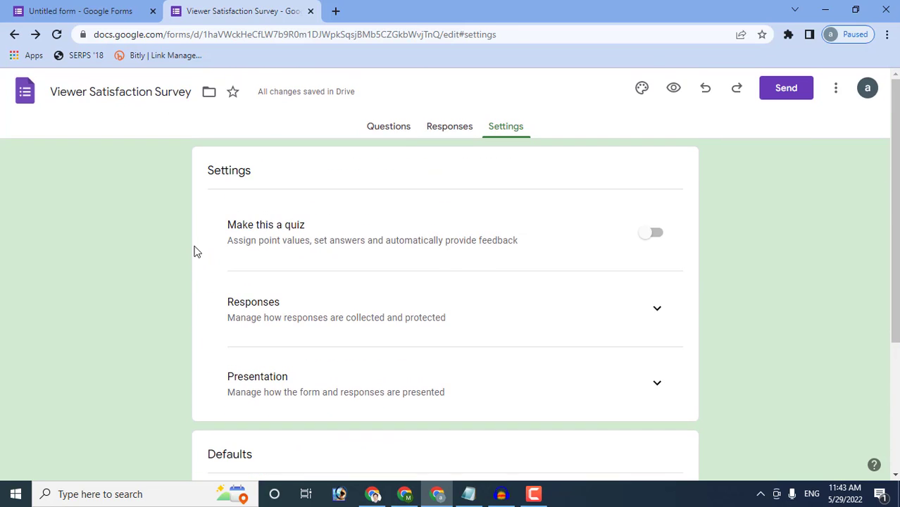
pyautogui.click(651, 239)
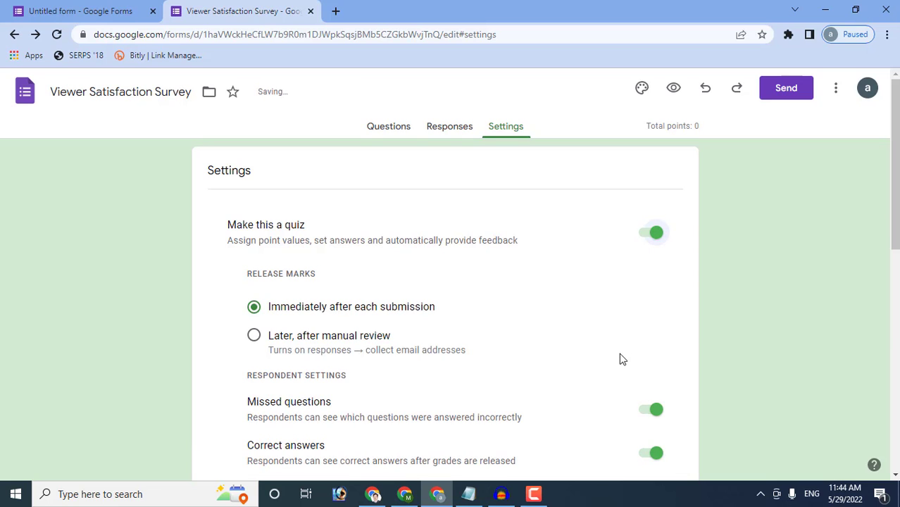
# Assign 50 points in the answer key of the section 1 question about being subscribed to the channel.
pyautogui.click(384, 129)
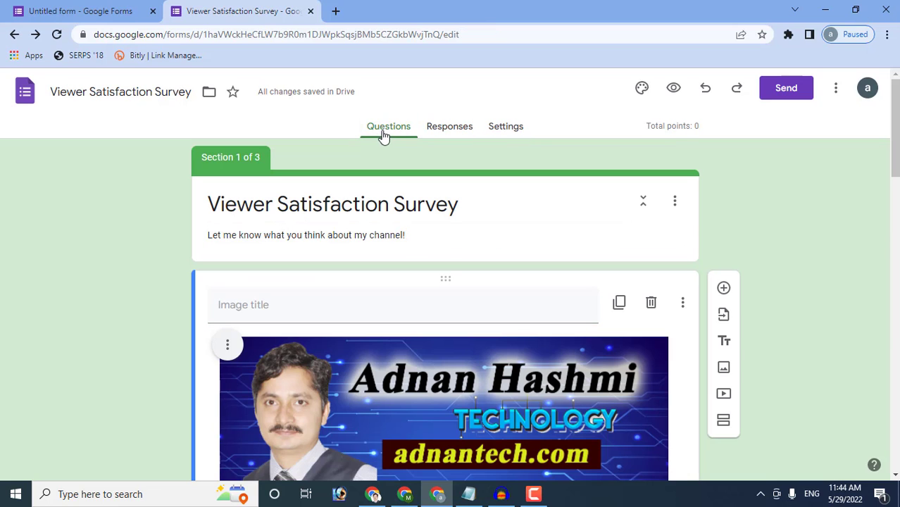
pyautogui.scroll(-3, 388, 162)
pyautogui.scroll(2, 389, 162)
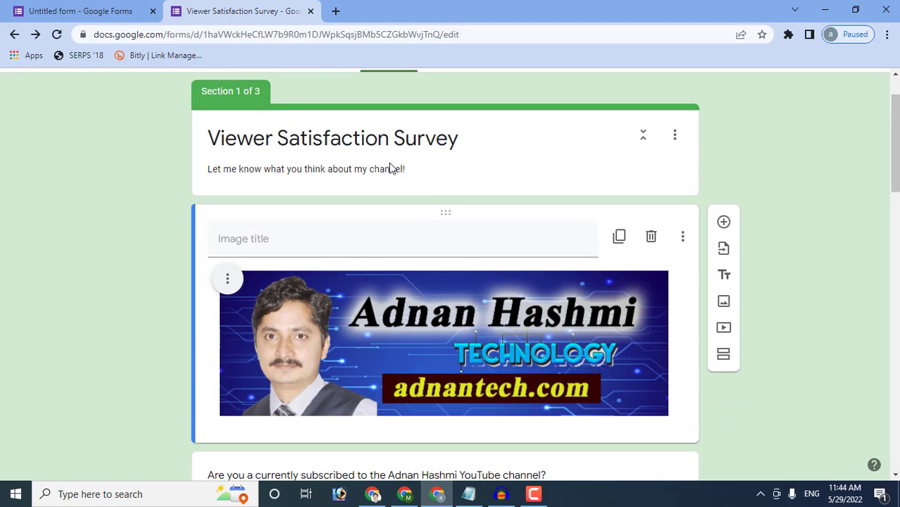
pyautogui.scroll(-3, 388, 162)
pyautogui.scroll(-2, 391, 164)
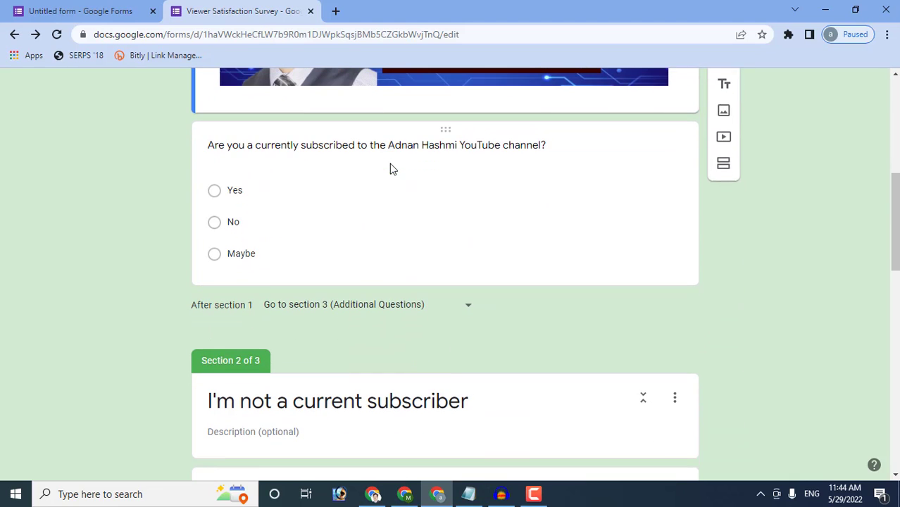
pyautogui.click(692, 129)
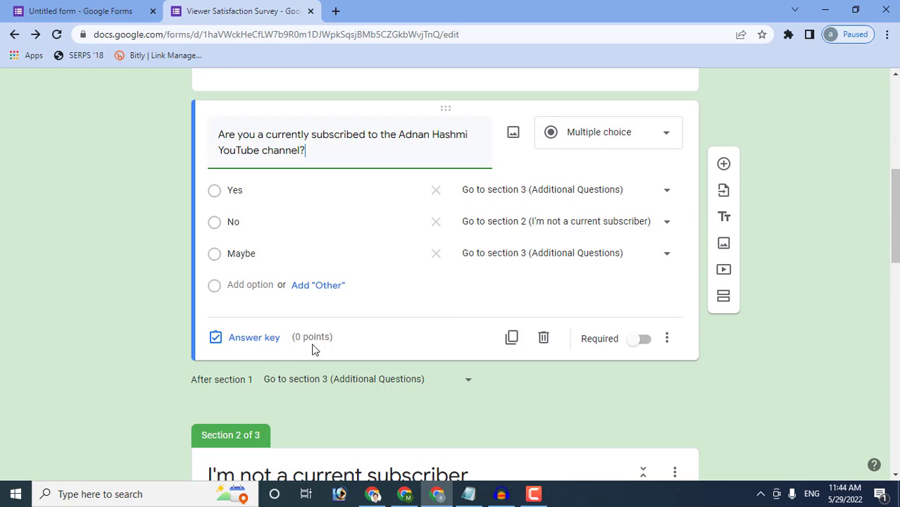
pyautogui.click(246, 340)
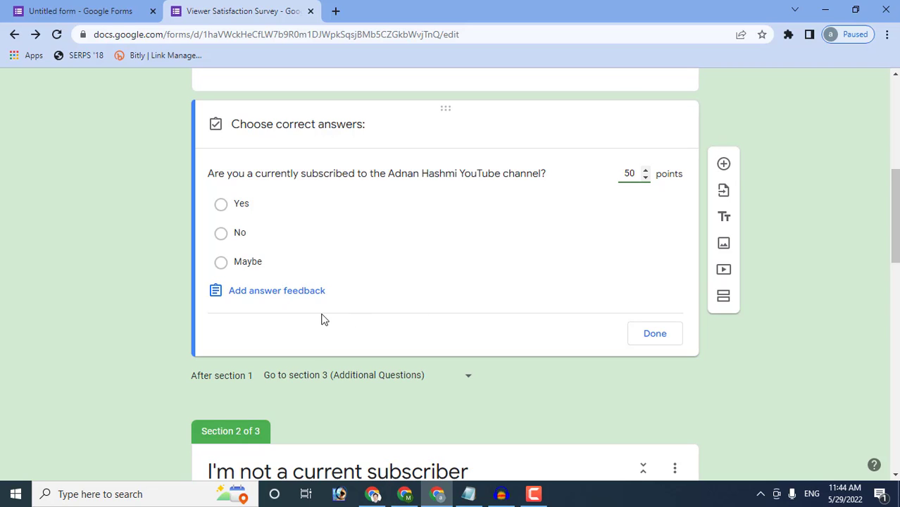
# Examine the feedback options for incorrect and correct answers without adding any, and finish the subscription question's answer key.
pyautogui.click(249, 300)
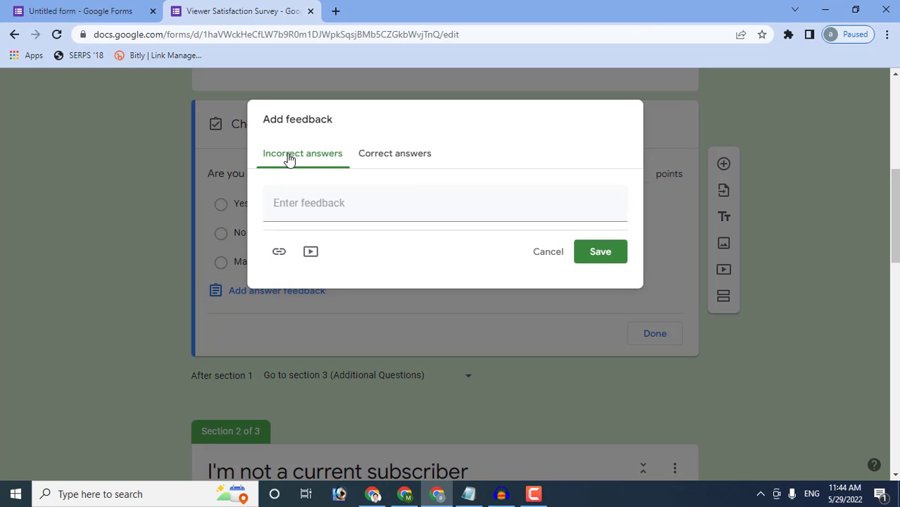
pyautogui.click(307, 205)
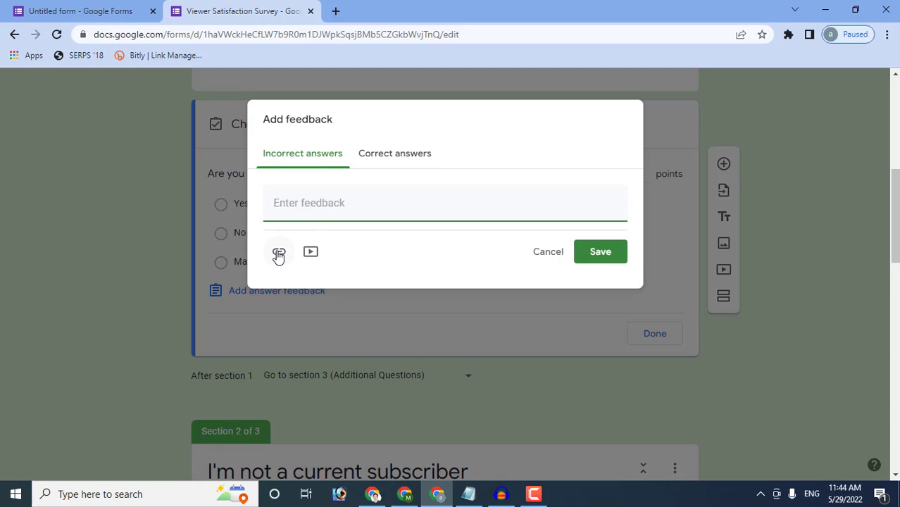
pyautogui.click(379, 151)
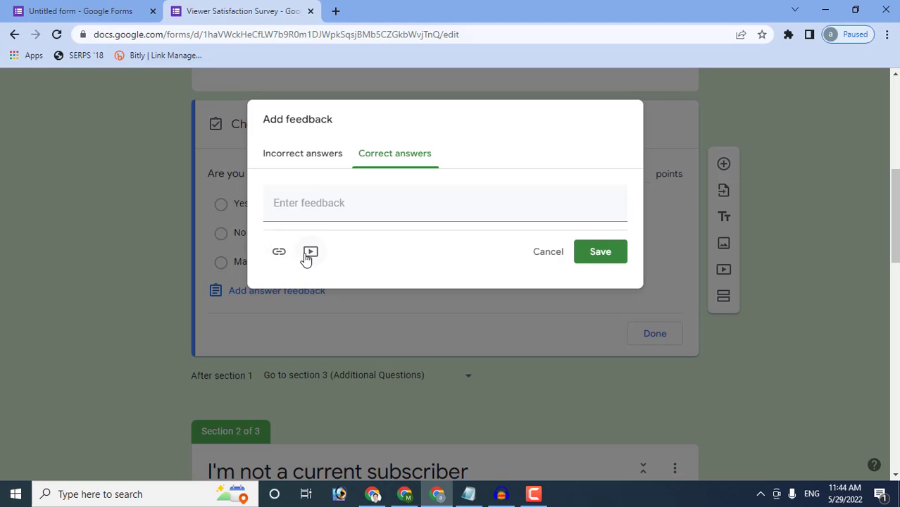
pyautogui.click(422, 383)
pyautogui.click(648, 344)
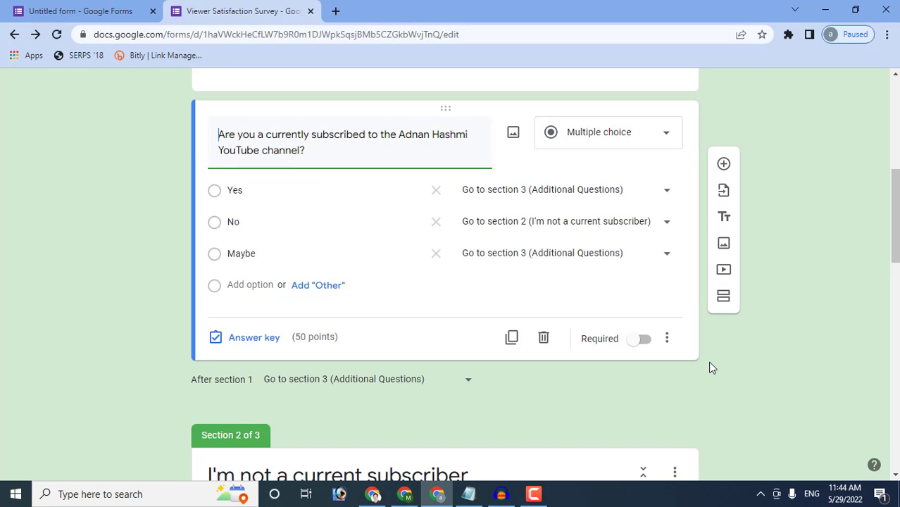
pyautogui.scroll(2, 710, 366)
pyautogui.scroll(-3, 712, 366)
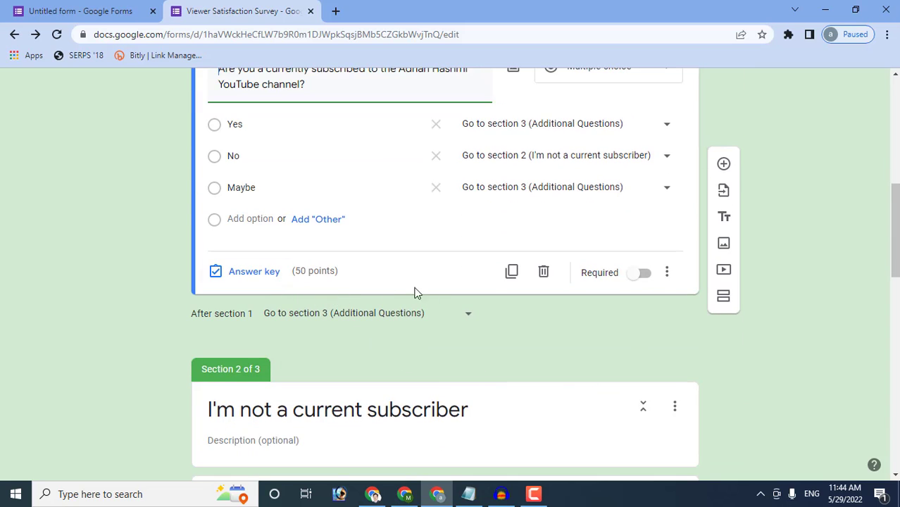
pyautogui.scroll(2, 468, 317)
pyautogui.scroll(3, 470, 321)
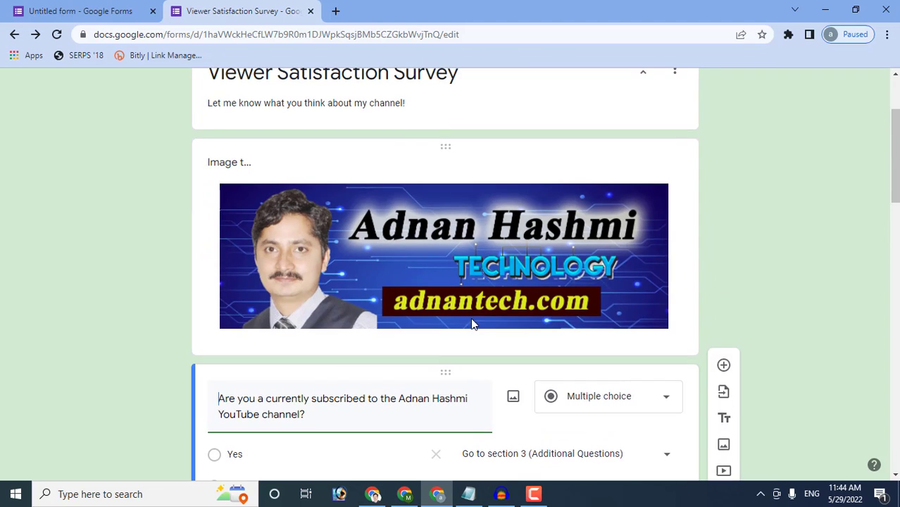
# Turn off the form's quiz option in its settings and check the subscription question in section 1.
pyautogui.scroll(2, 427, 231)
pyautogui.click(505, 131)
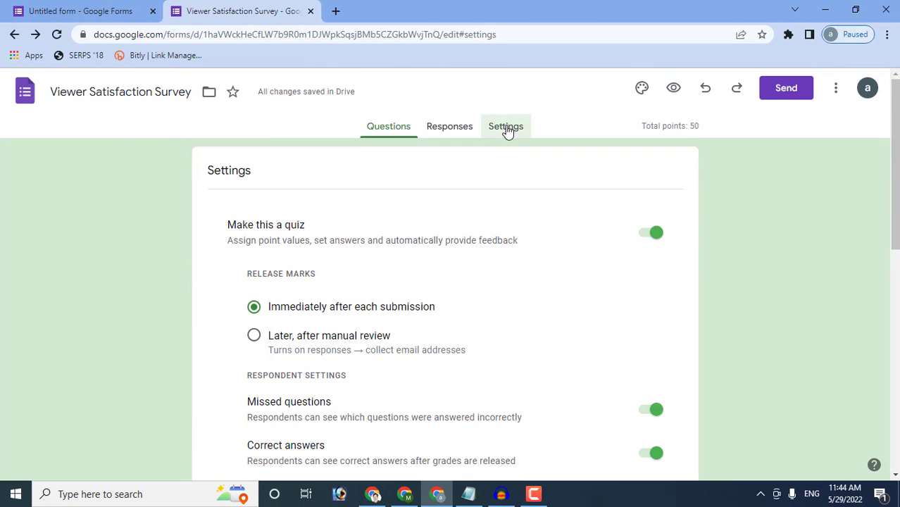
pyautogui.click(652, 233)
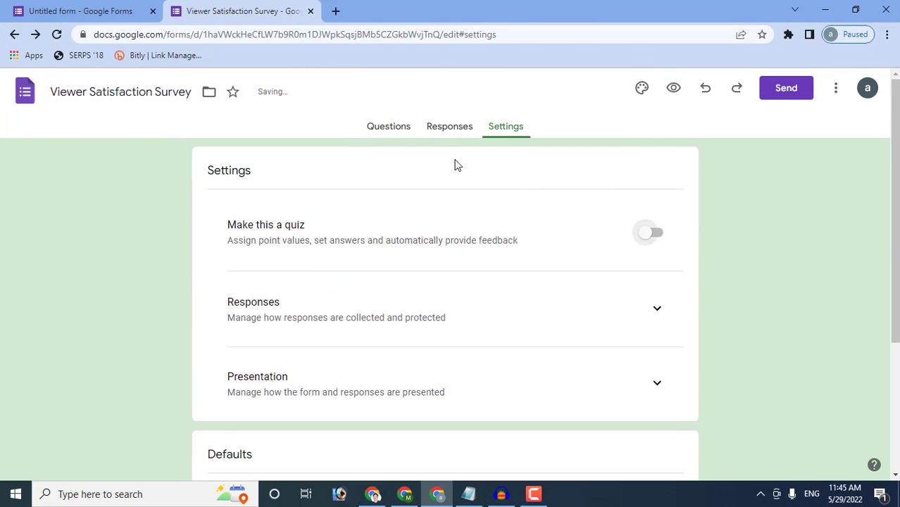
pyautogui.click(388, 131)
pyautogui.scroll(-15, 396, 179)
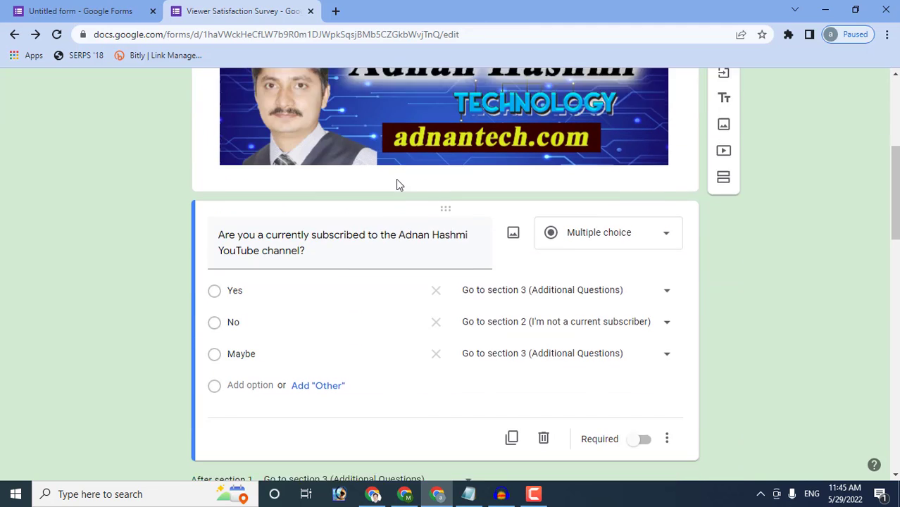
pyautogui.scroll(5, 395, 182)
pyautogui.scroll(10, 397, 182)
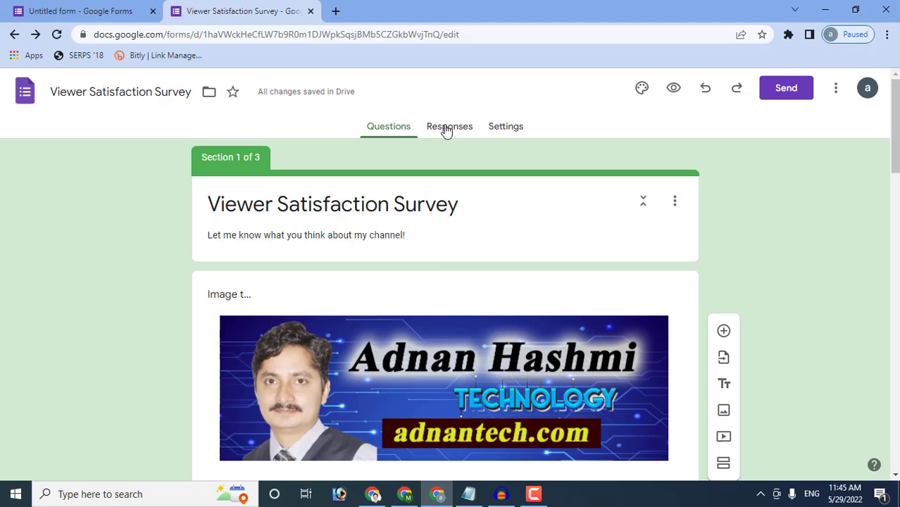
# View the form's collected responses and return to its questions.
pyautogui.click(446, 131)
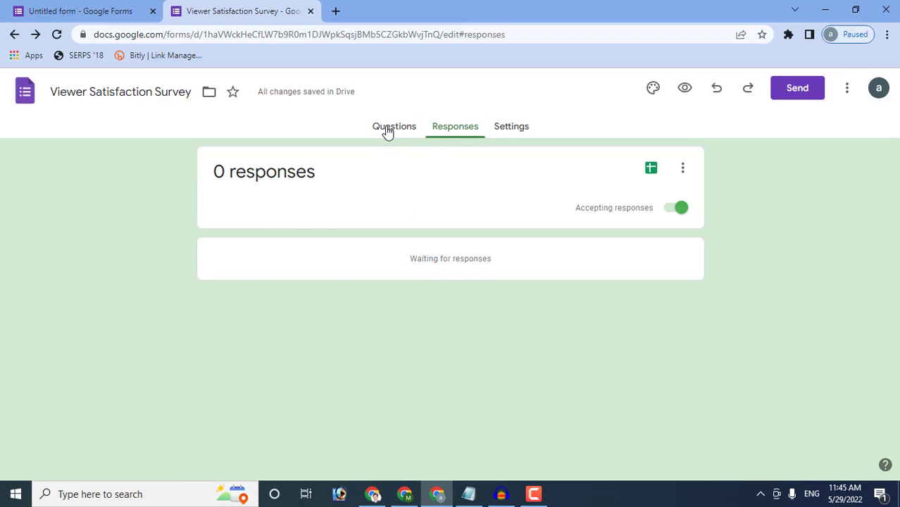
pyautogui.click(388, 130)
pyautogui.scroll(-5, 400, 234)
pyautogui.scroll(5, 400, 233)
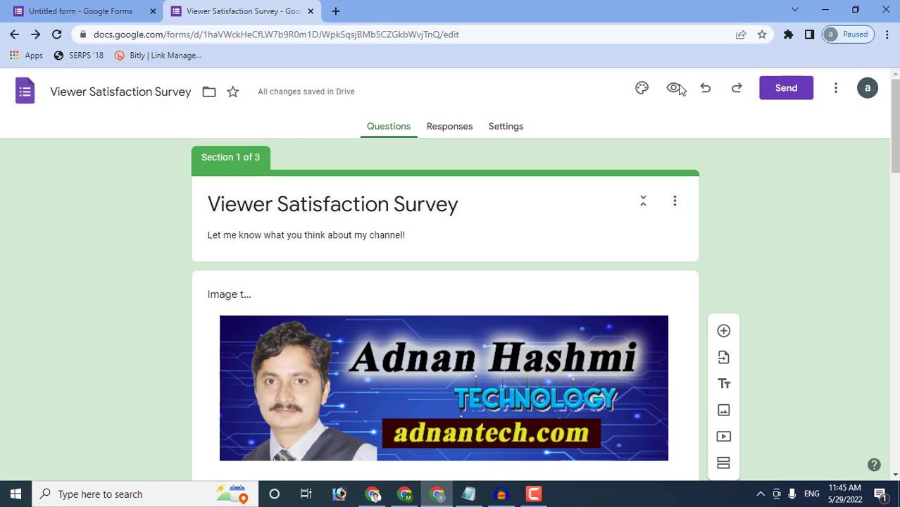
# Generate a shortened link for sending the form and copy it.
pyautogui.click(782, 90)
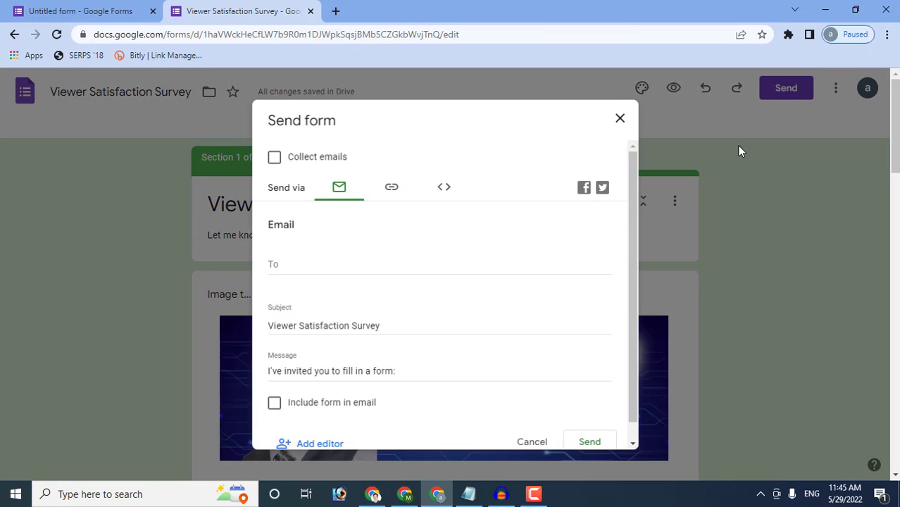
pyautogui.click(398, 199)
pyautogui.click(331, 277)
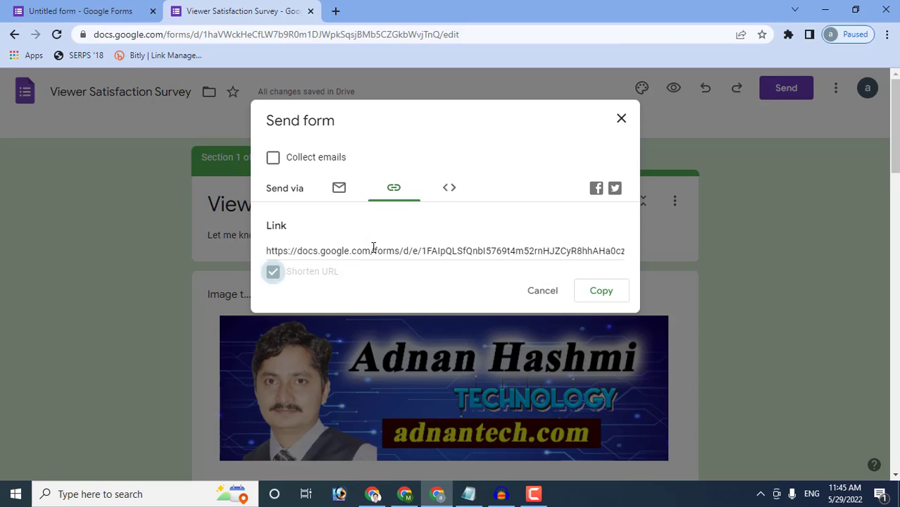
pyautogui.rightClick(374, 251)
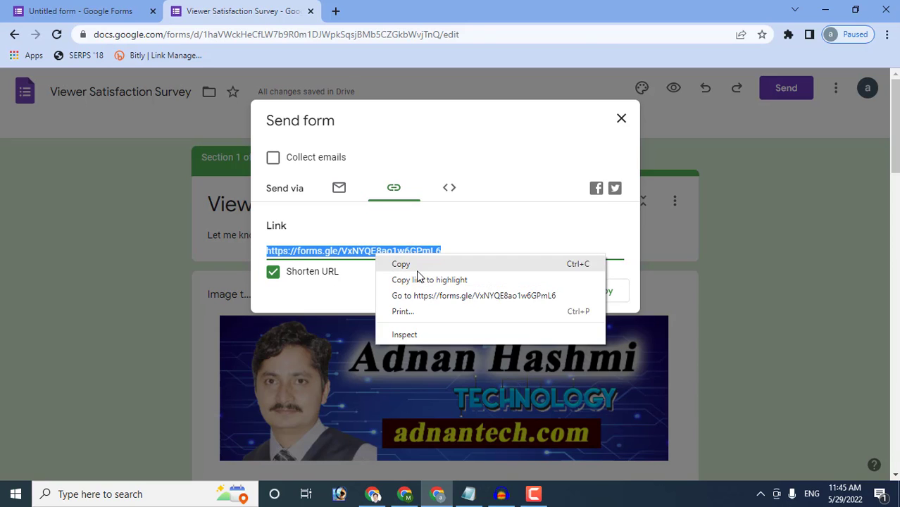
pyautogui.click(403, 264)
# Open the copied survey link in a new browser tab.
pyautogui.click(336, 11)
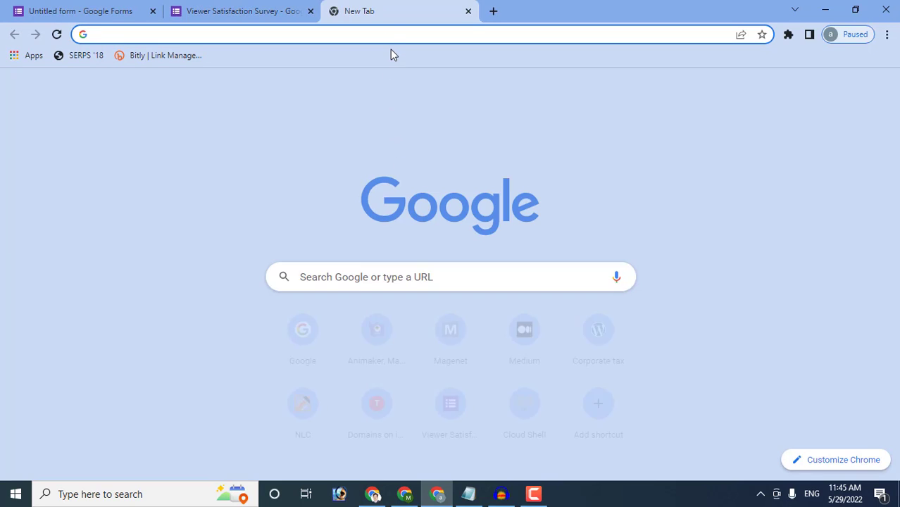
pyautogui.rightClick(393, 36)
pyautogui.click(426, 128)
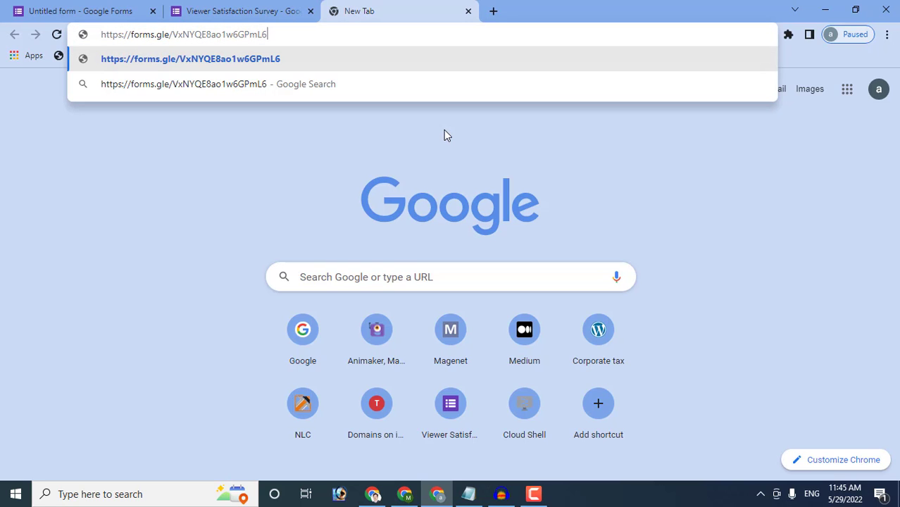
pyautogui.press('Return')
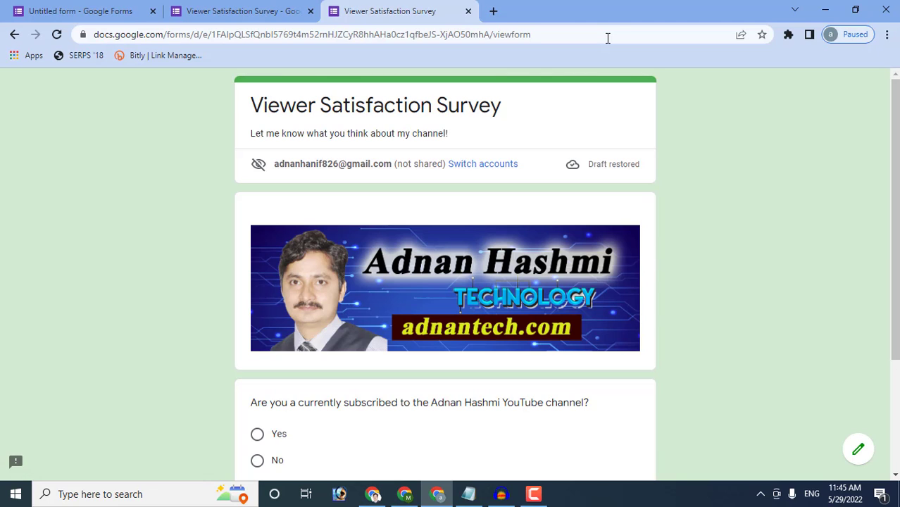
# Answer Yes to the question about being subscribed to the channel and continue to the following section.
pyautogui.scroll(-3, 610, 165)
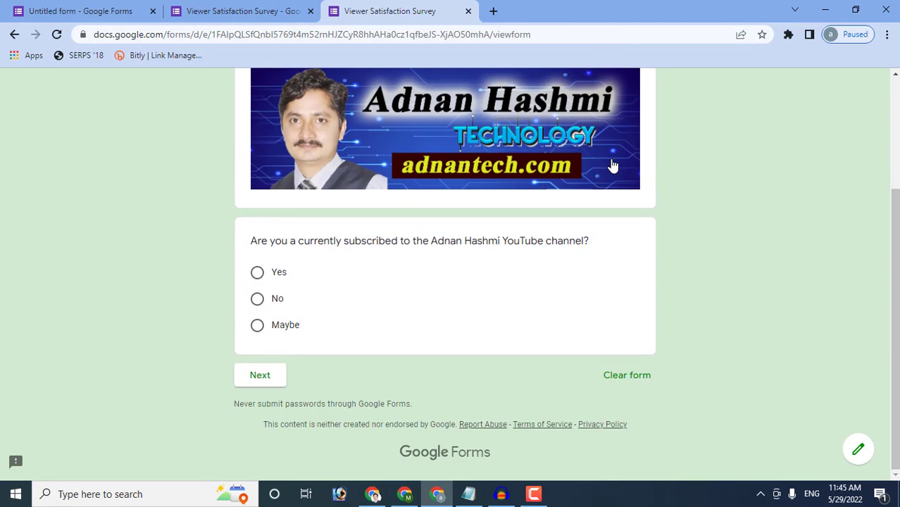
pyautogui.click(259, 273)
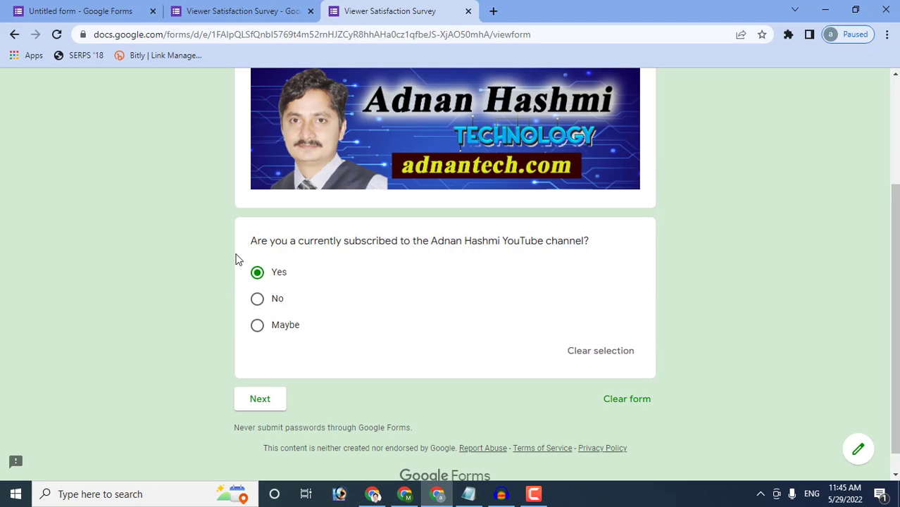
pyautogui.click(263, 403)
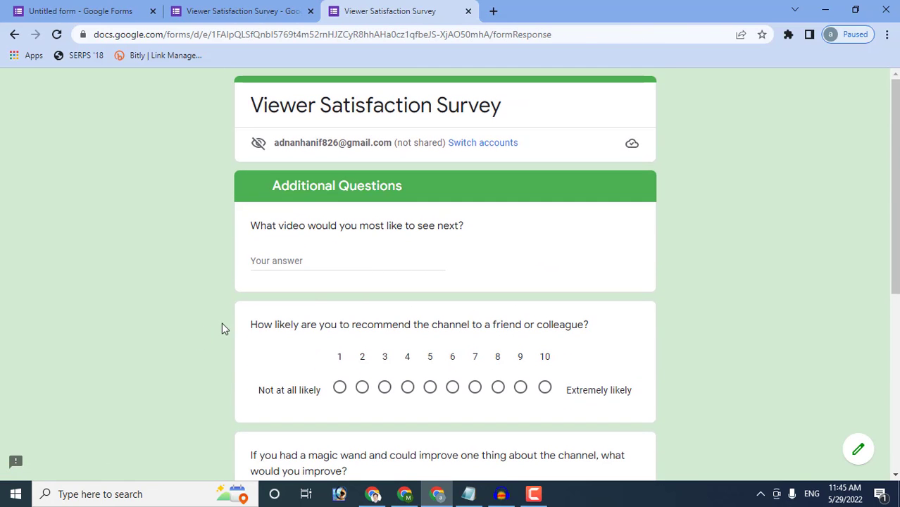
# Copy "technology tips" from the Notepad notes as the answer about the next video, and rate the likelihood of recommending the channel 10.
pyautogui.scroll(-5, 407, 232)
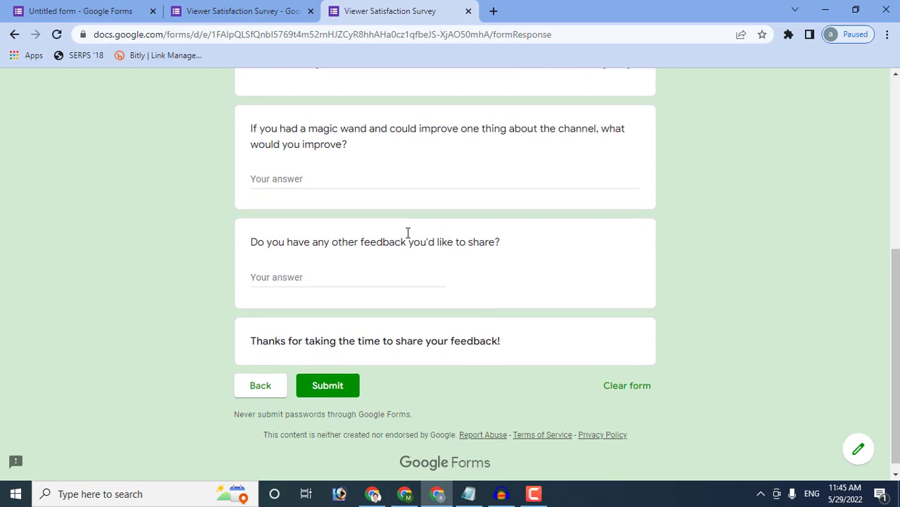
pyautogui.scroll(5, 407, 236)
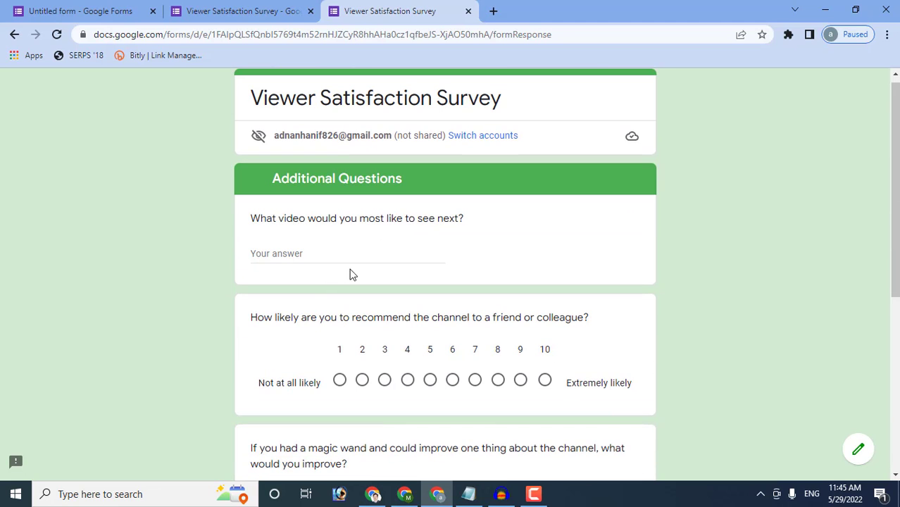
pyautogui.click(468, 493)
pyautogui.scroll(-1, 524, 401)
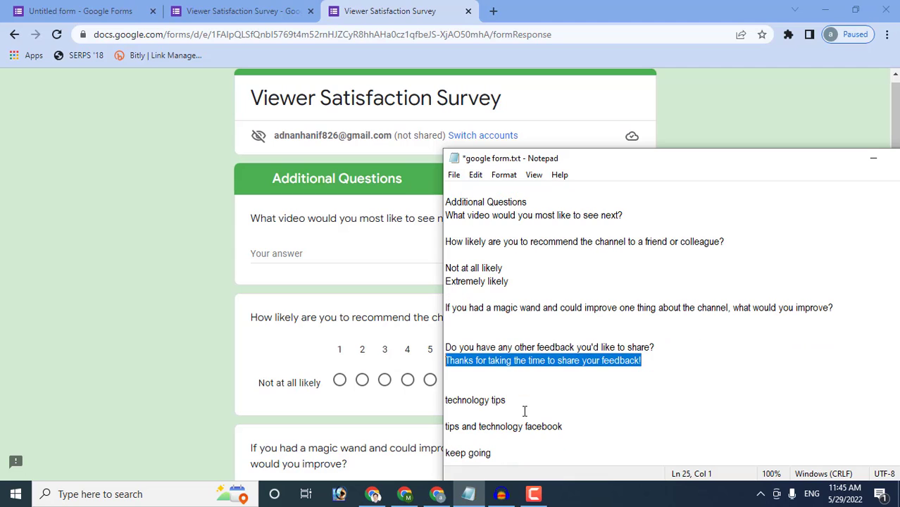
pyautogui.moveTo(506, 400); pyautogui.dragTo(446, 400)
pyautogui.rightClick(459, 406)
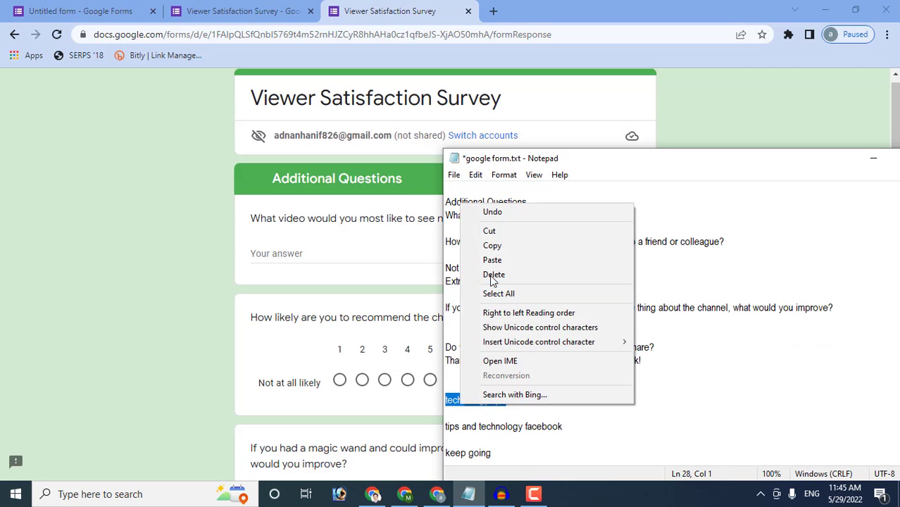
pyautogui.click(493, 246)
pyautogui.click(358, 254)
pyautogui.rightClick(358, 255)
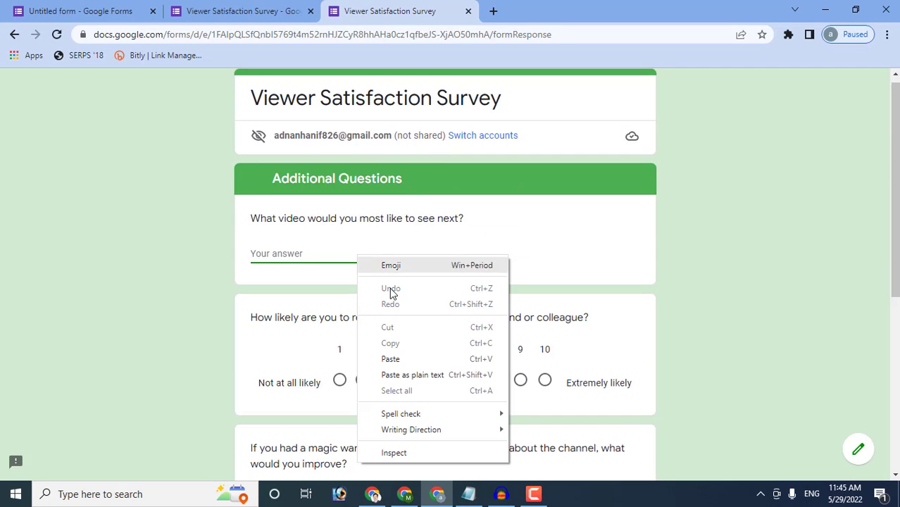
pyautogui.click(392, 359)
pyautogui.click(544, 381)
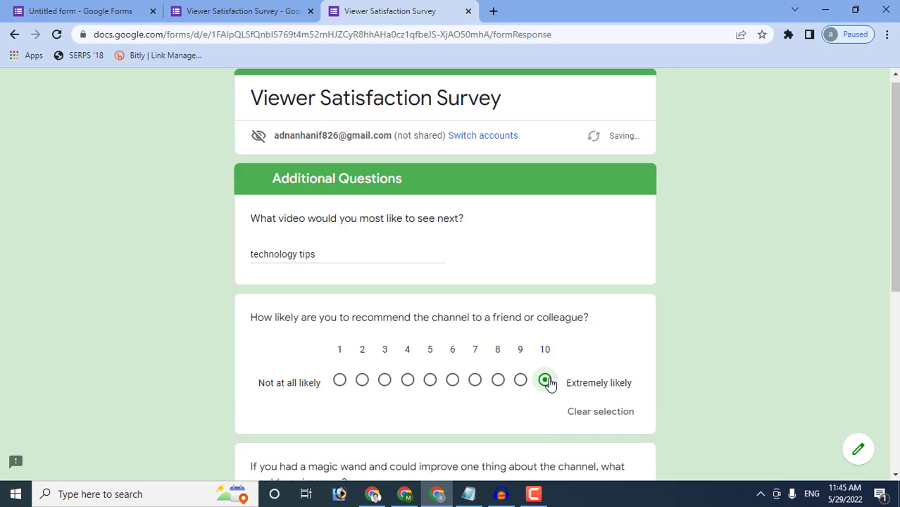
# Answer the magic wand improvement question with "tips and technology facebook" copied from the Notepad notes.
pyautogui.scroll(-5, 518, 418)
pyautogui.scroll(2, 502, 357)
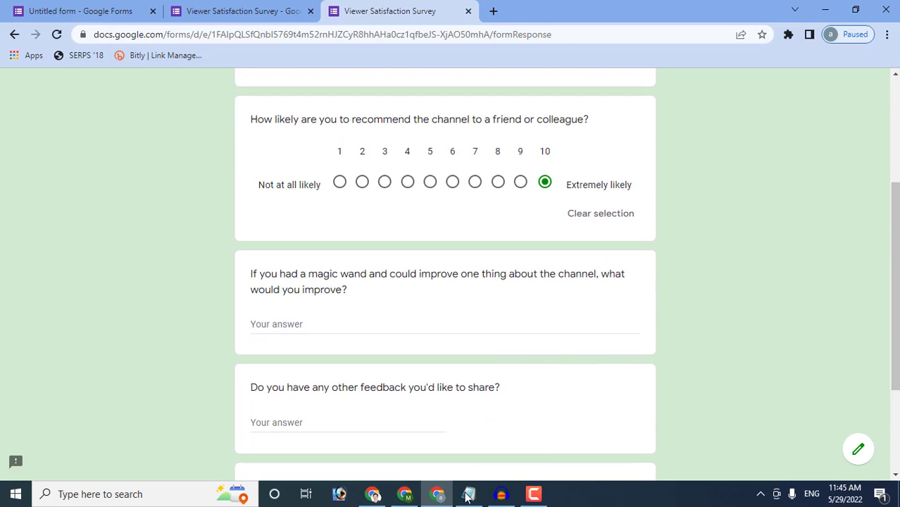
pyautogui.click(469, 493)
pyautogui.click(572, 431)
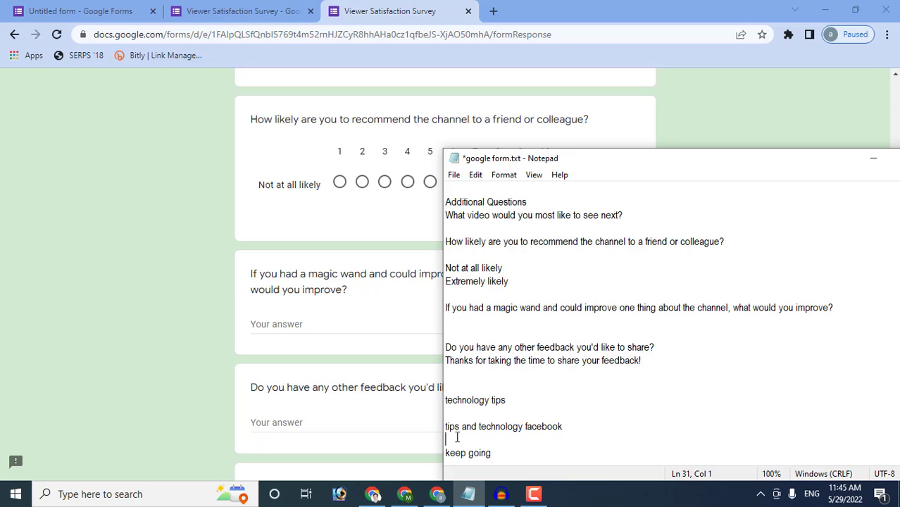
pyautogui.keyDown('shift'); pyautogui.click(445, 428); pyautogui.keyUp('shift')
pyautogui.rightClick(464, 432)
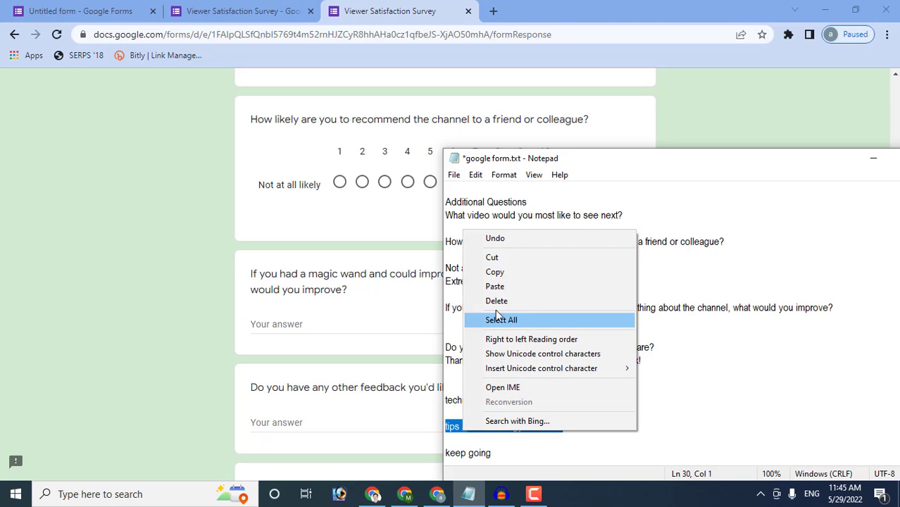
pyautogui.click(498, 274)
pyautogui.click(375, 327)
pyautogui.rightClick(375, 327)
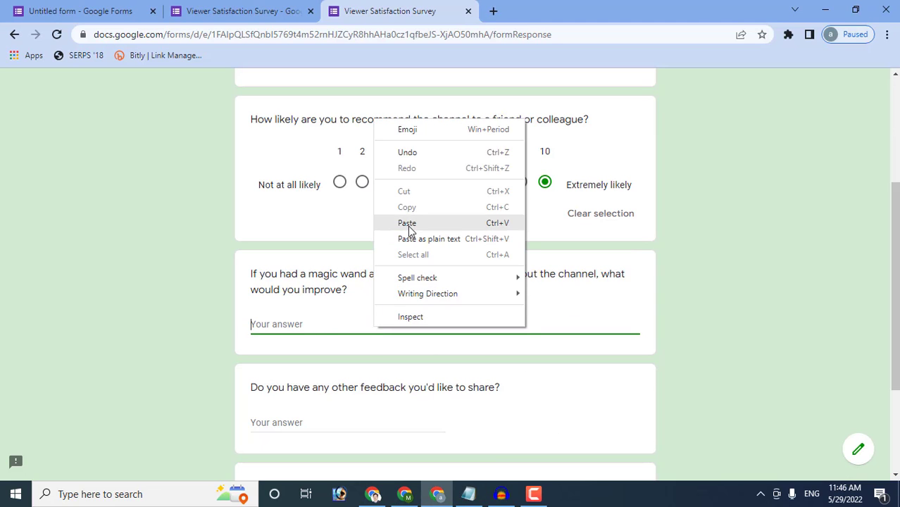
pyautogui.click(412, 222)
# Answer the other feedback question with "keep going" copied from the Notepad notes and submit the survey.
pyautogui.click(466, 492)
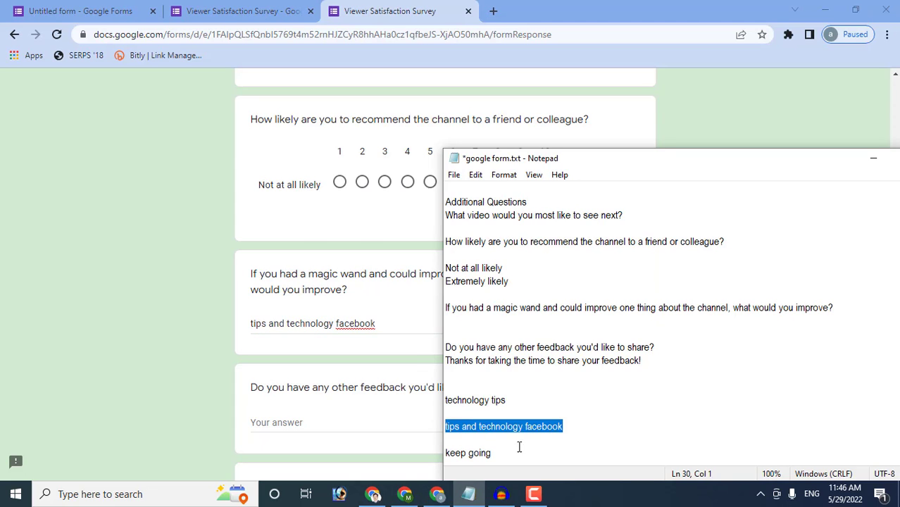
pyautogui.click(481, 453)
pyautogui.moveTo(488, 453); pyautogui.dragTo(427, 454)
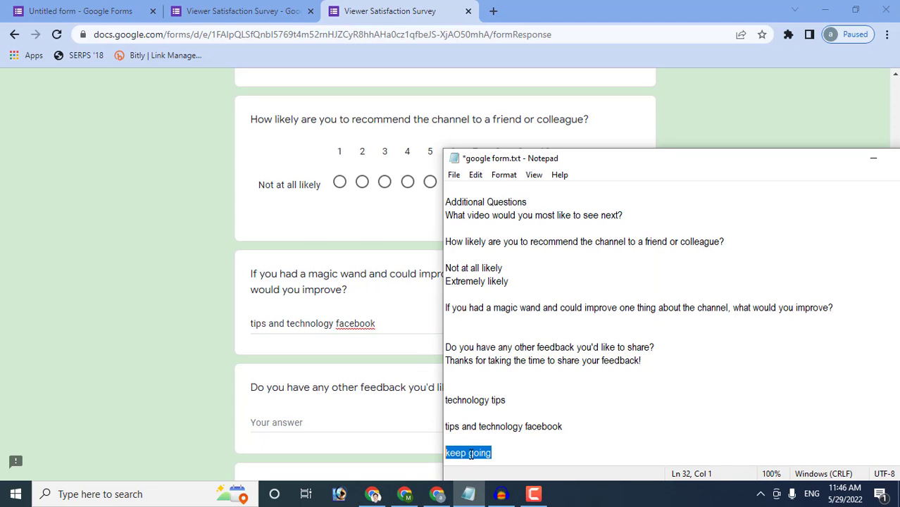
pyautogui.rightClick(470, 454)
pyautogui.click(495, 295)
pyautogui.click(376, 420)
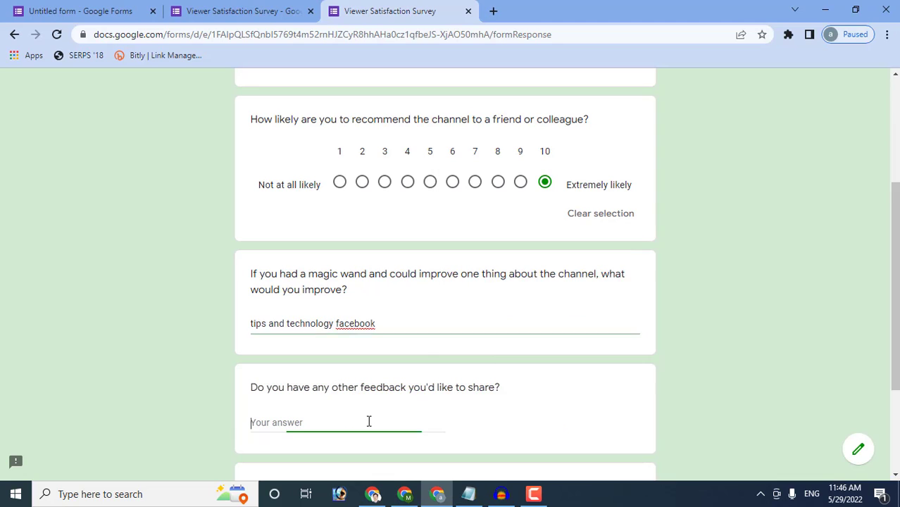
pyautogui.rightClick(369, 420)
pyautogui.click(416, 317)
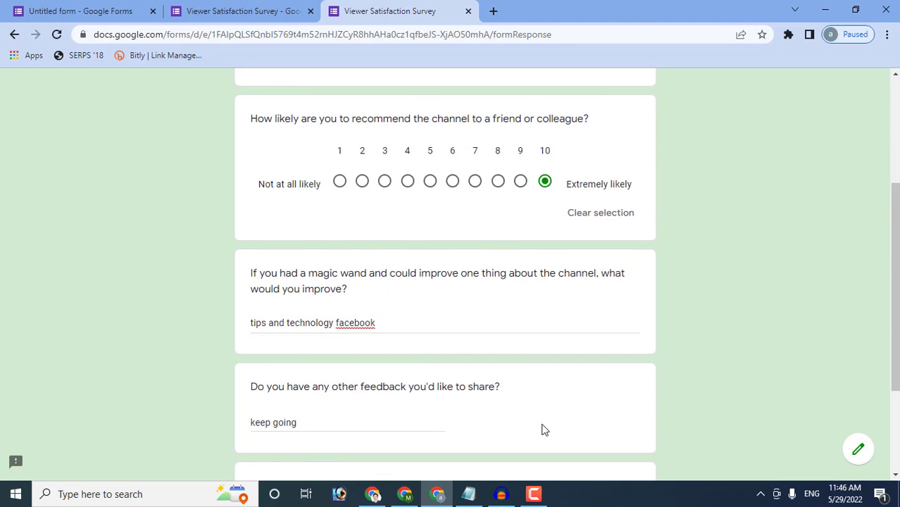
pyautogui.scroll(-3, 500, 427)
pyautogui.click(335, 383)
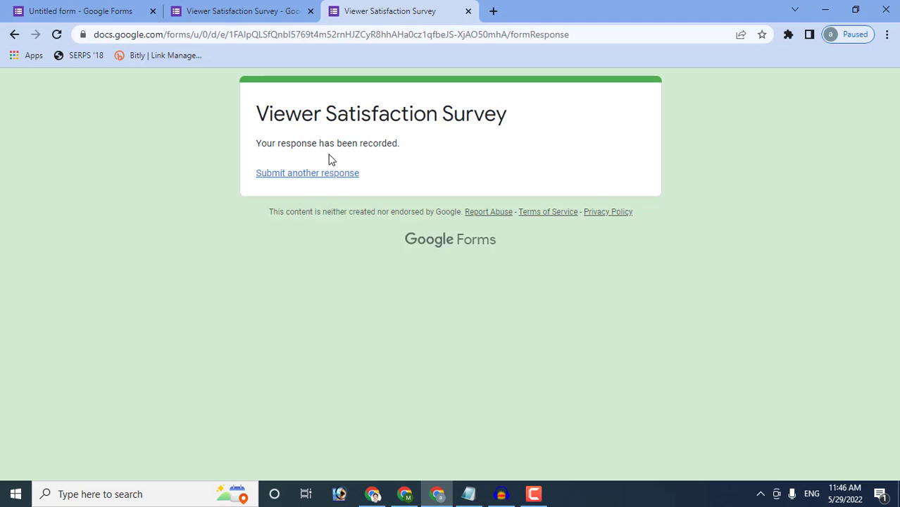
# Return to the form editor, close the send dialog and review the summary of the submitted responses.
pyautogui.click(253, 11)
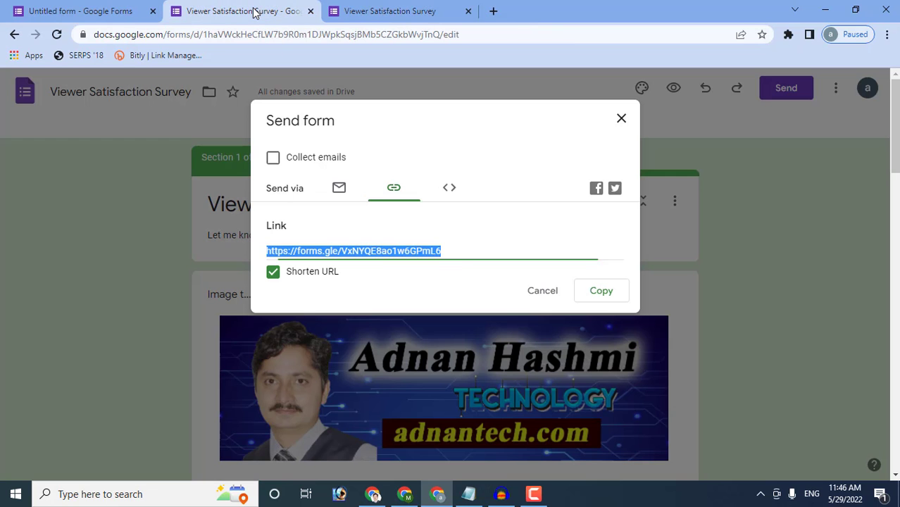
pyautogui.click(622, 121)
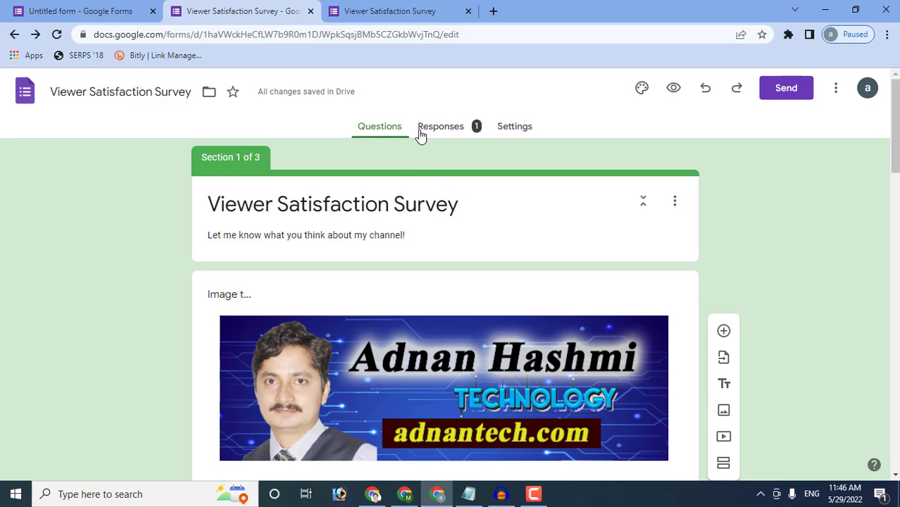
pyautogui.click(476, 134)
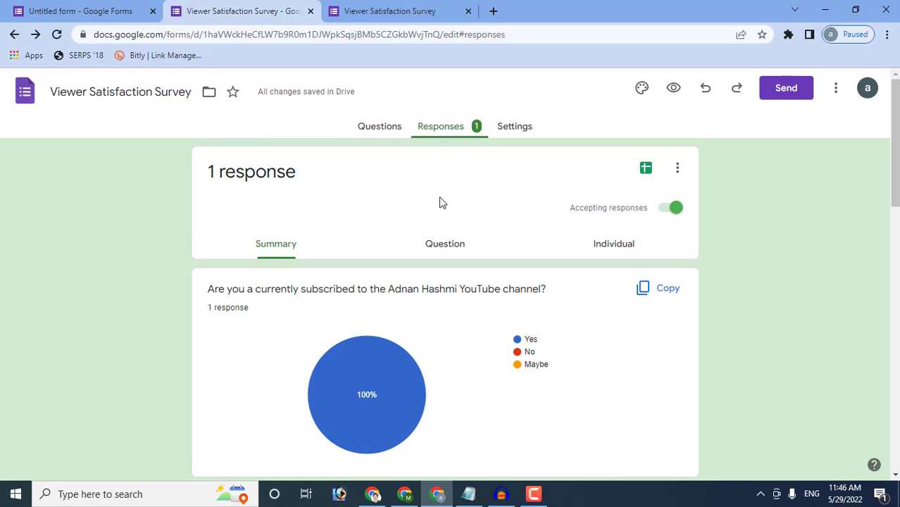
pyautogui.scroll(-1, 440, 223)
pyautogui.scroll(-3, 440, 223)
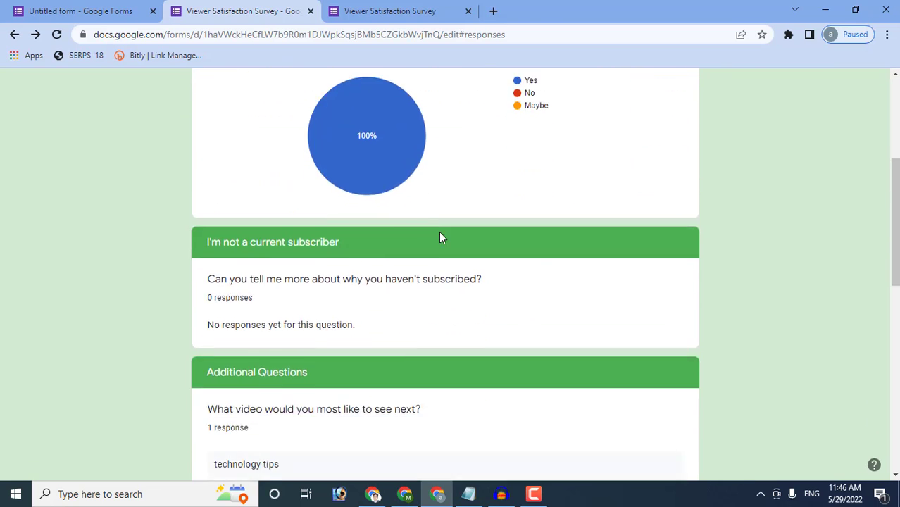
pyautogui.scroll(3, 440, 237)
pyautogui.scroll(-1, 441, 237)
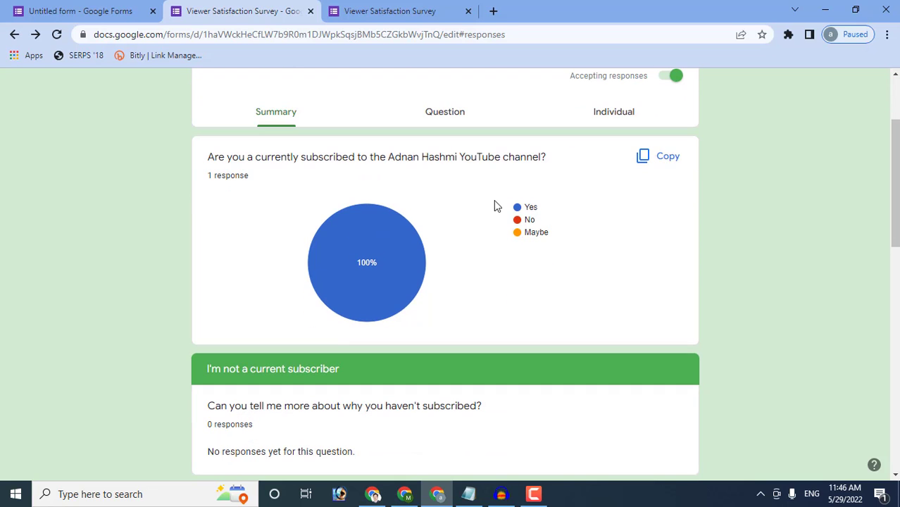
# Examine the response summary for all survey questions, from the subscription chart to the other feedback answer.
pyautogui.scroll(-2, 523, 256)
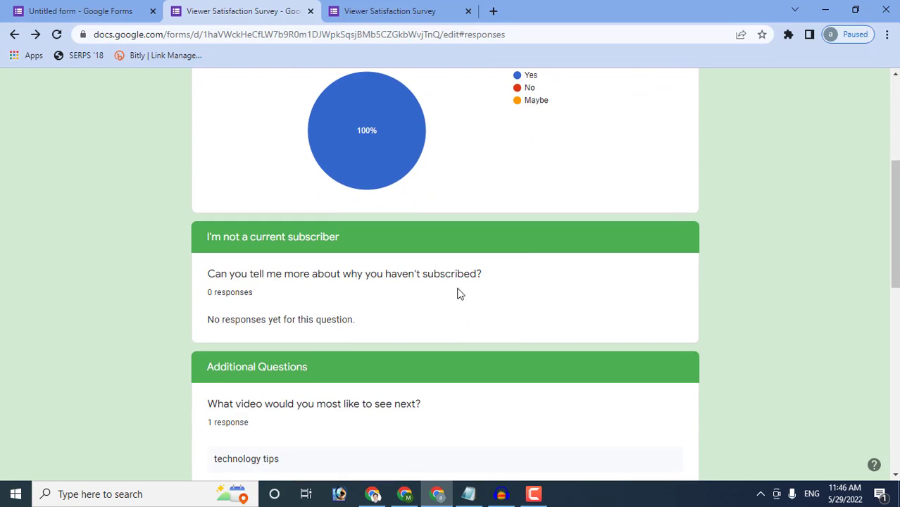
pyautogui.scroll(-2, 365, 308)
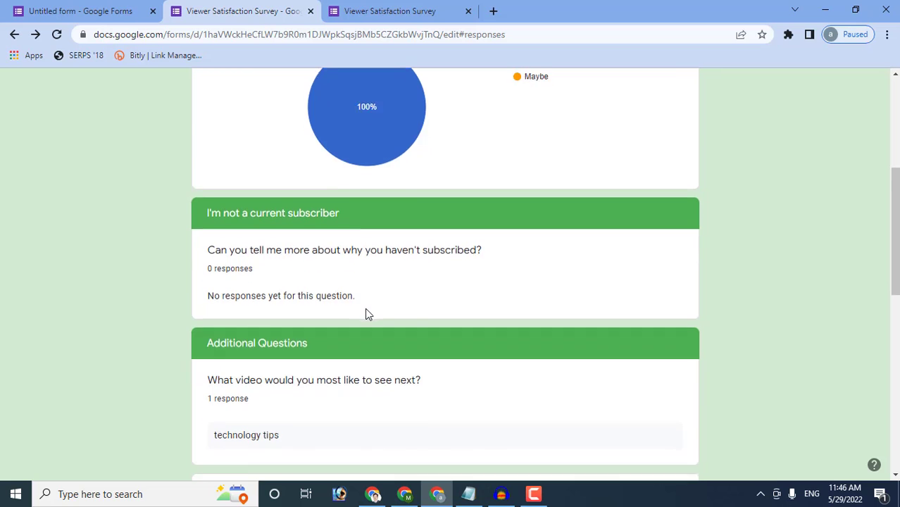
pyautogui.scroll(-3, 277, 345)
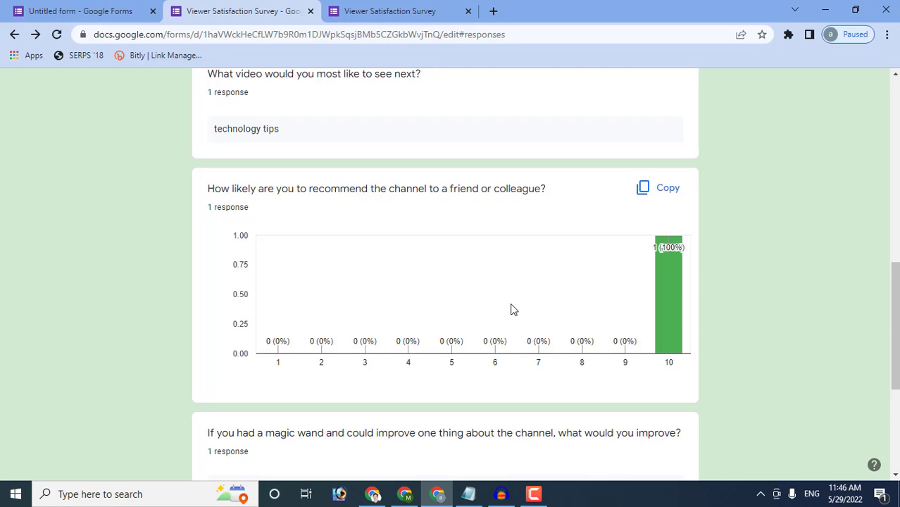
pyautogui.scroll(-4, 517, 308)
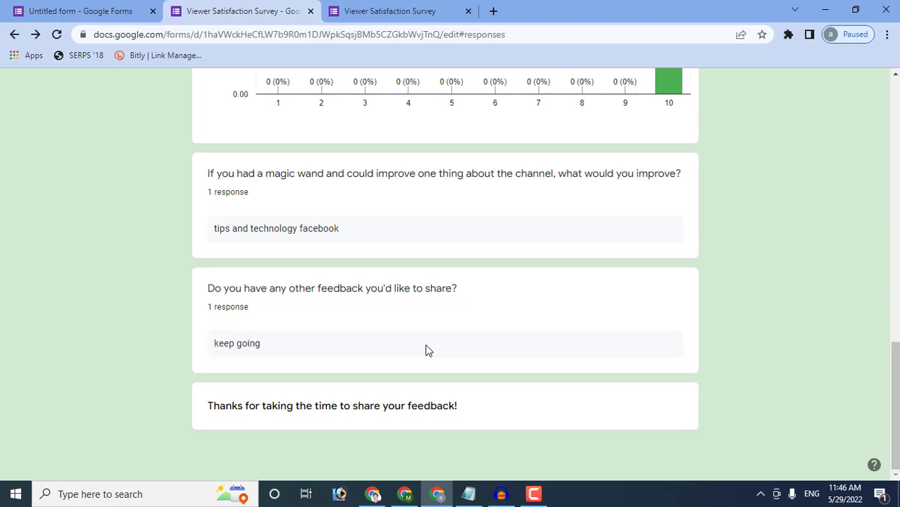
pyautogui.scroll(15, 425, 350)
pyautogui.scroll(-3, 426, 350)
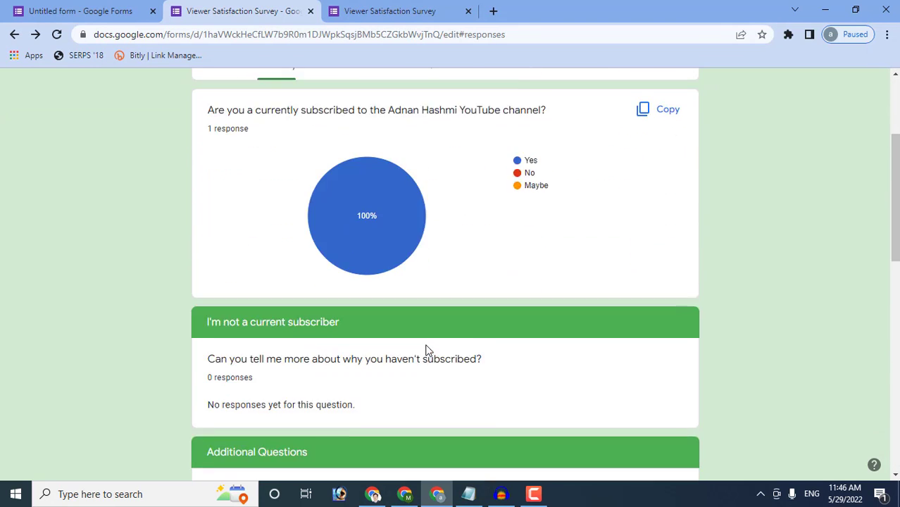
pyautogui.scroll(-5, 425, 350)
pyautogui.scroll(8, 425, 350)
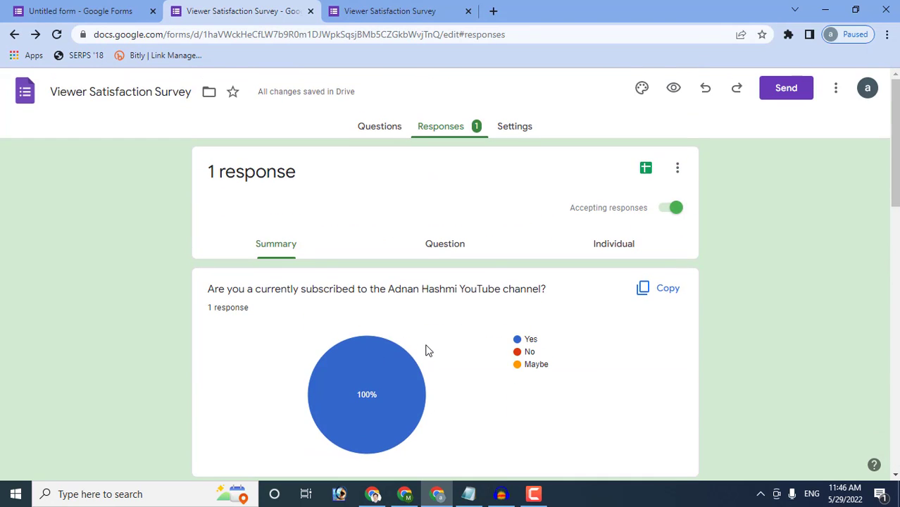
# Review the responses question by question and read through the individual response down to the closing thank-you message.
pyautogui.click(422, 255)
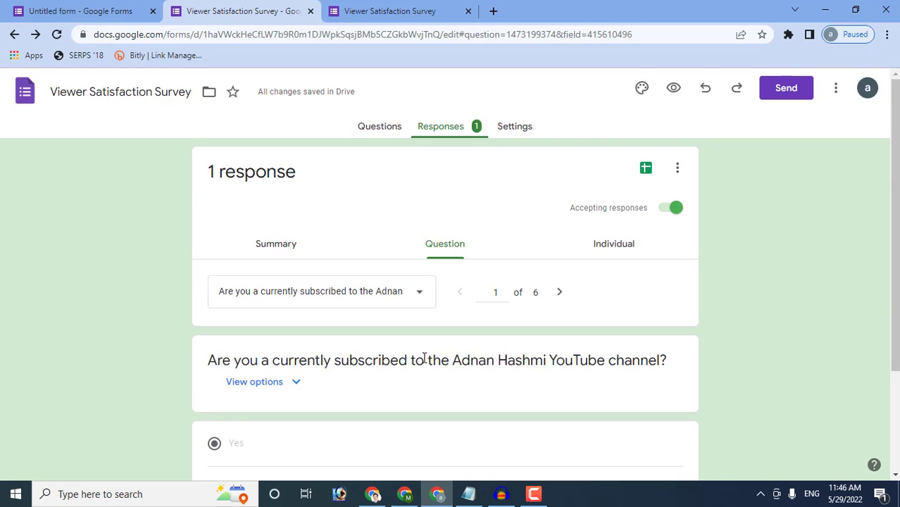
pyautogui.scroll(-2, 424, 357)
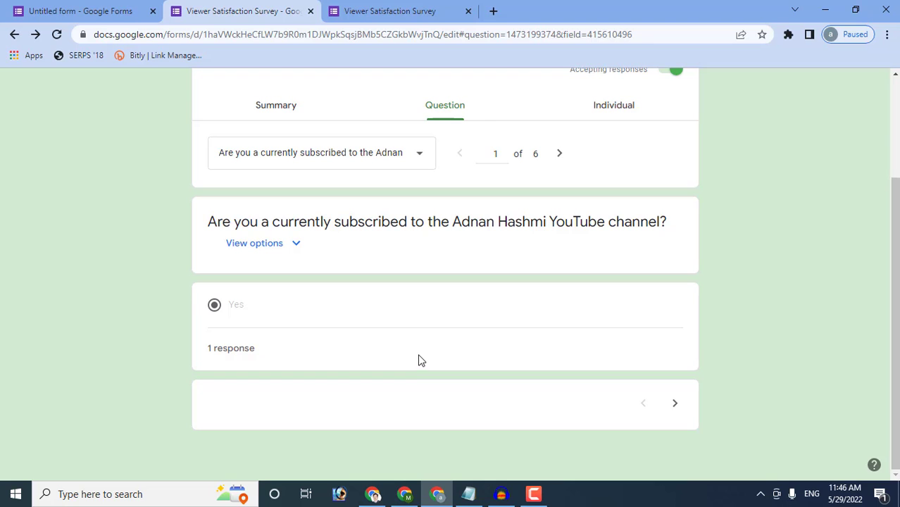
pyautogui.scroll(1, 368, 342)
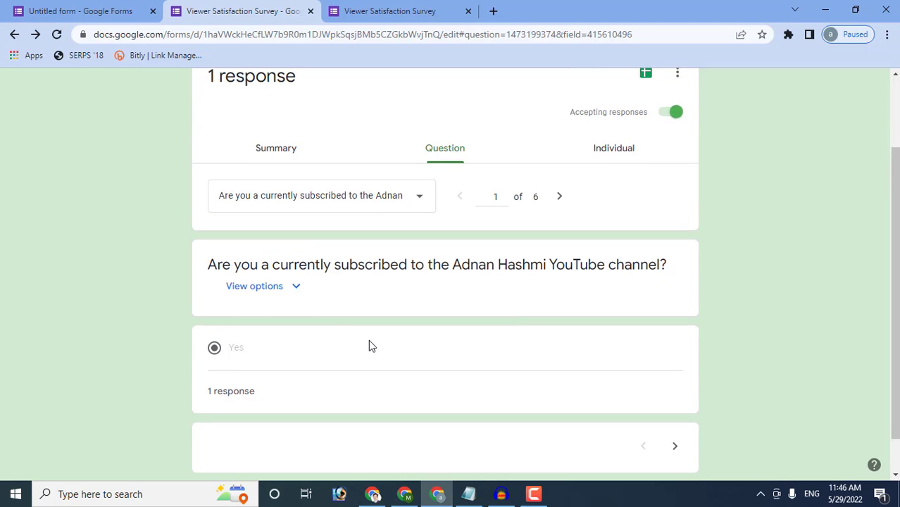
pyautogui.click(629, 179)
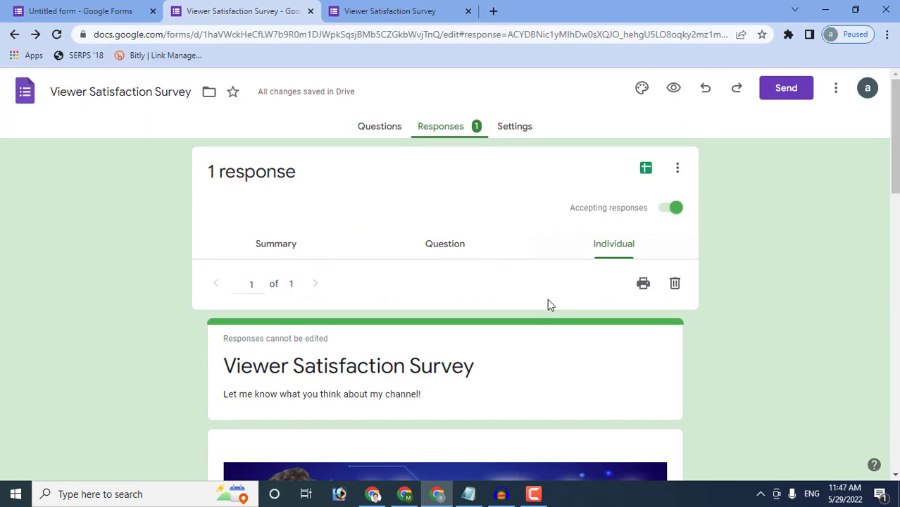
pyautogui.scroll(-9, 499, 362)
pyautogui.scroll(-6, 499, 364)
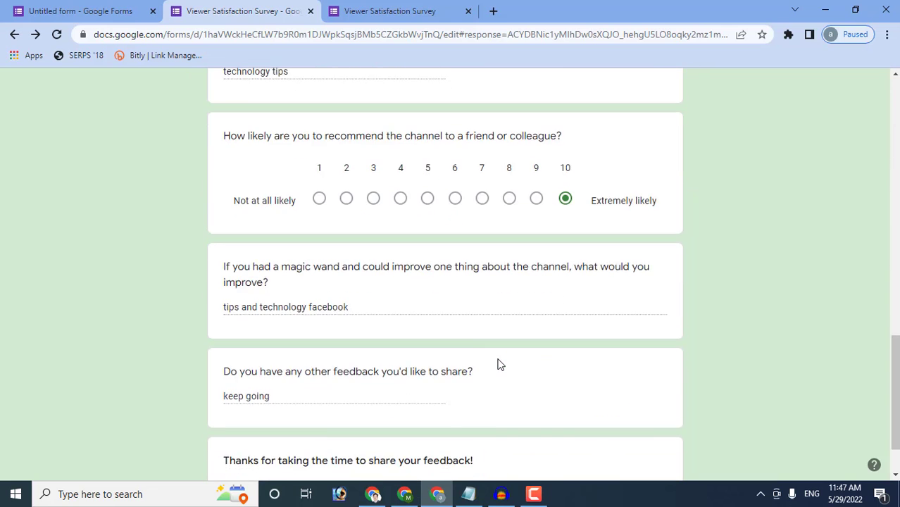
pyautogui.scroll(15, 497, 364)
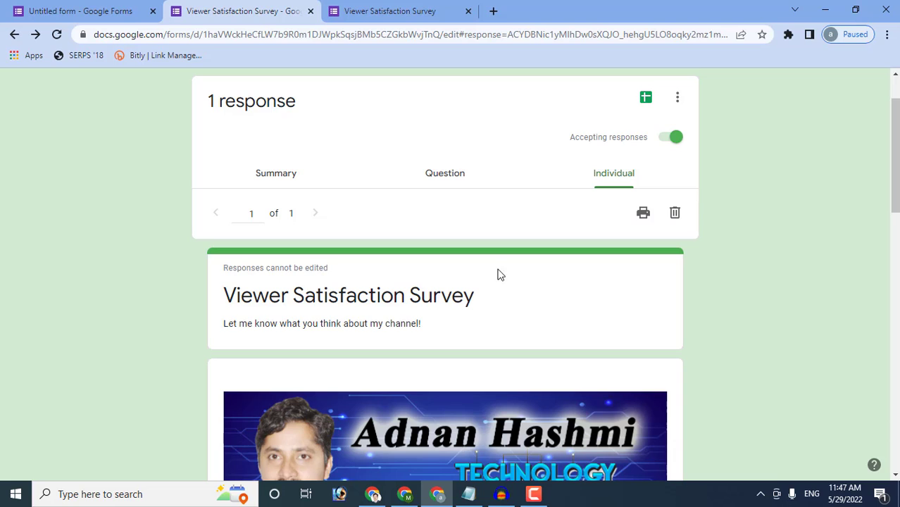
# Return to the response summary and download the survey responses as a .csv file.
pyautogui.click(291, 181)
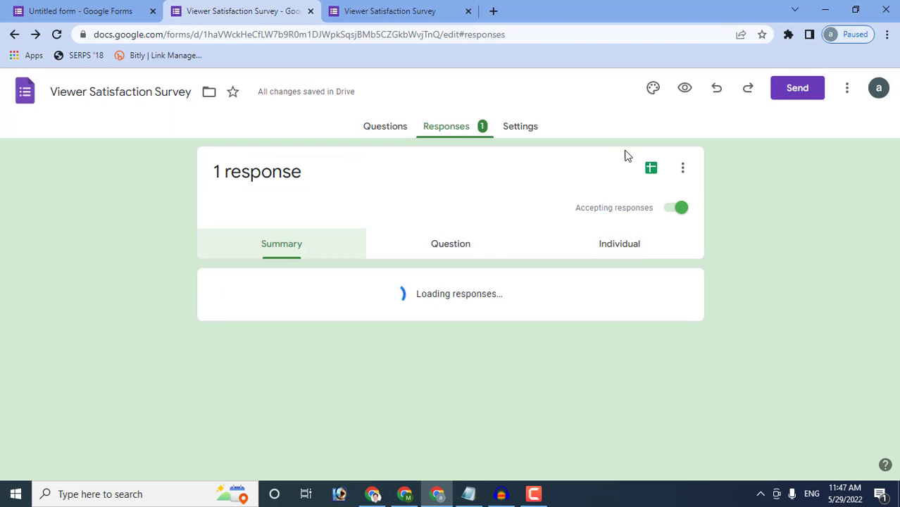
pyautogui.click(675, 170)
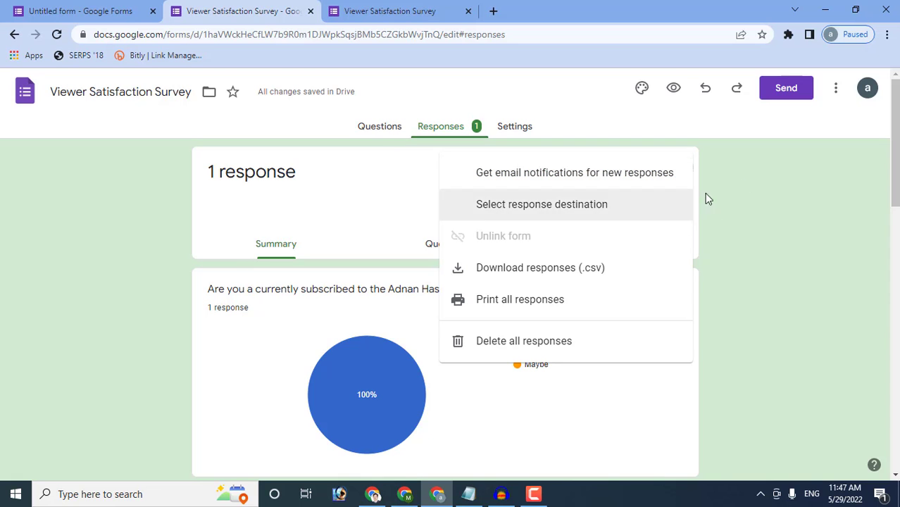
pyautogui.click(701, 182)
pyautogui.click(680, 176)
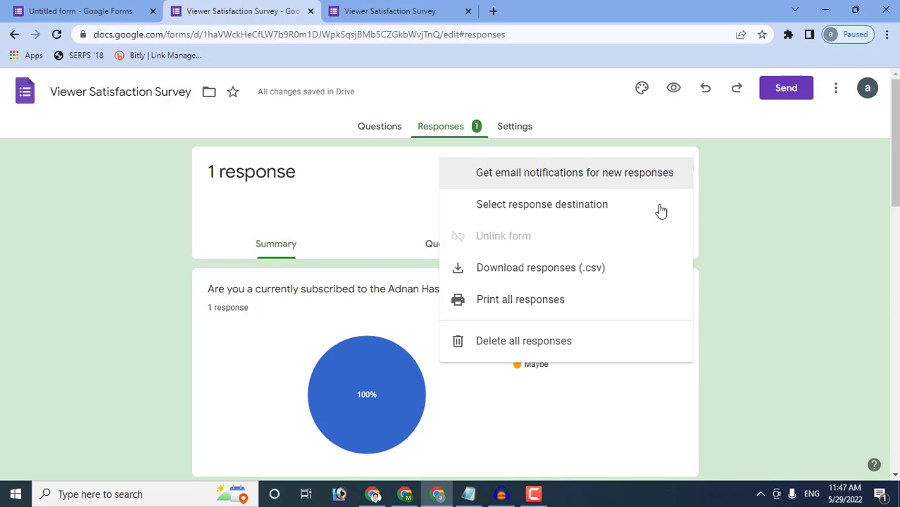
pyautogui.click(607, 275)
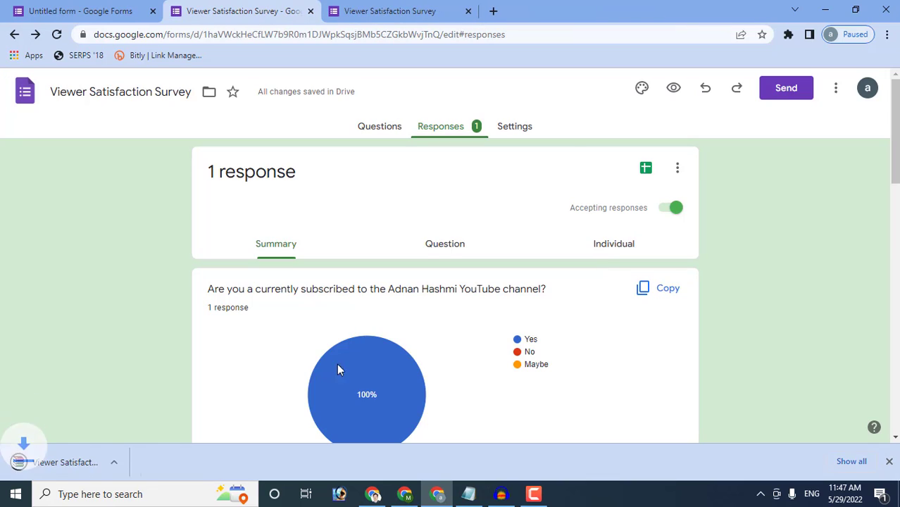
# Show the downloaded zip archive in its folder and open Viewer Satisfaction Survey.csv from it in Excel.
pyautogui.click(131, 463)
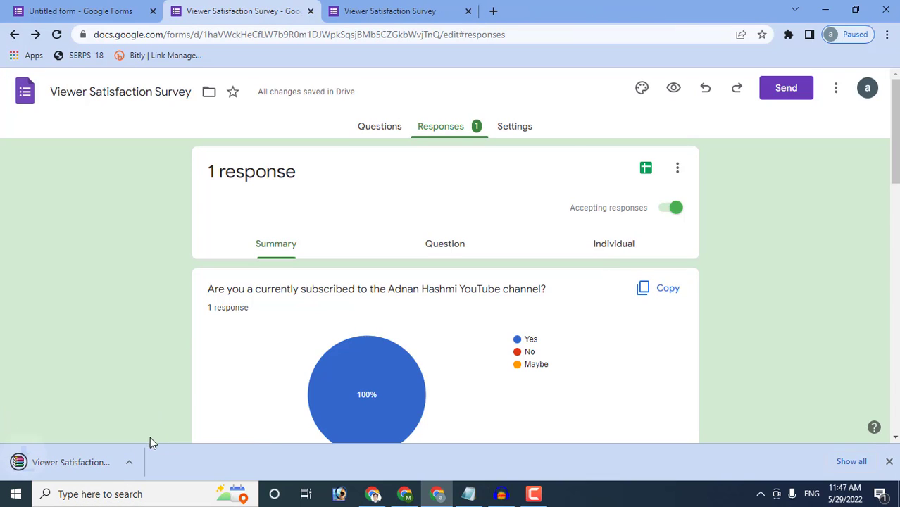
pyautogui.click(141, 463)
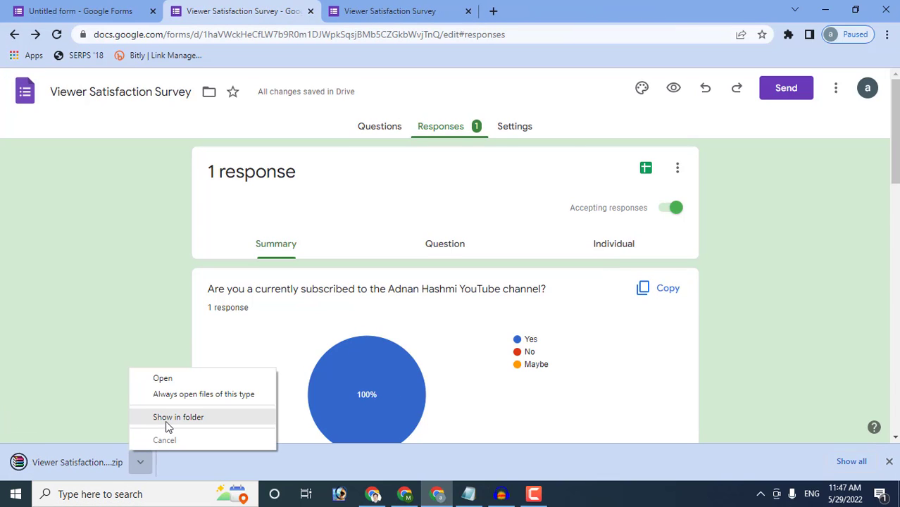
pyautogui.click(167, 423)
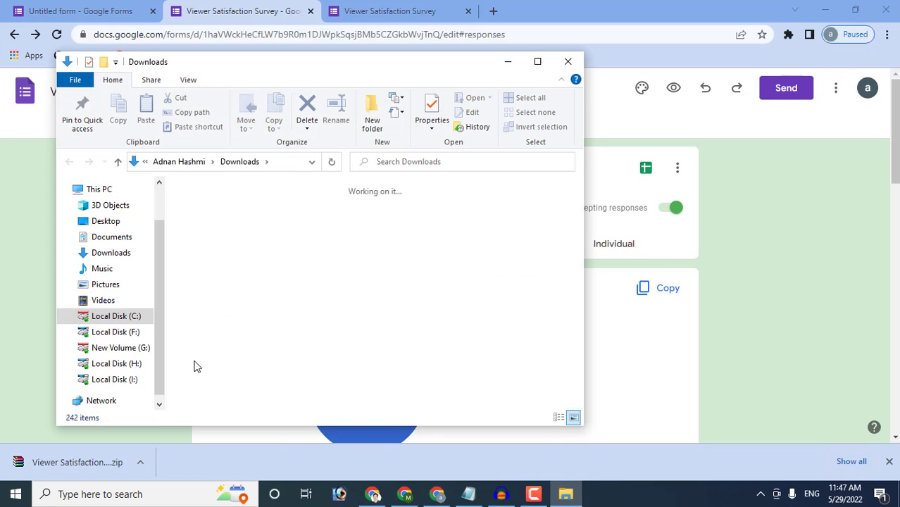
pyautogui.doubleClick(229, 257)
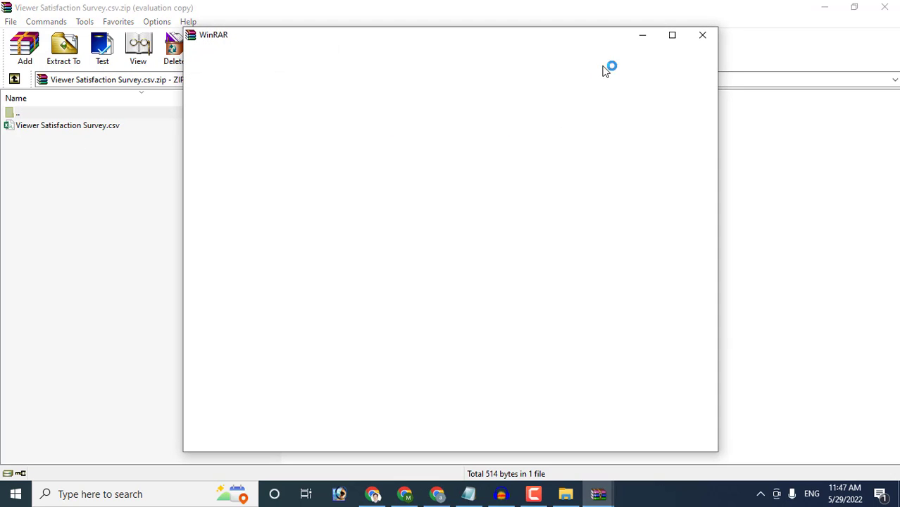
pyautogui.click(105, 127)
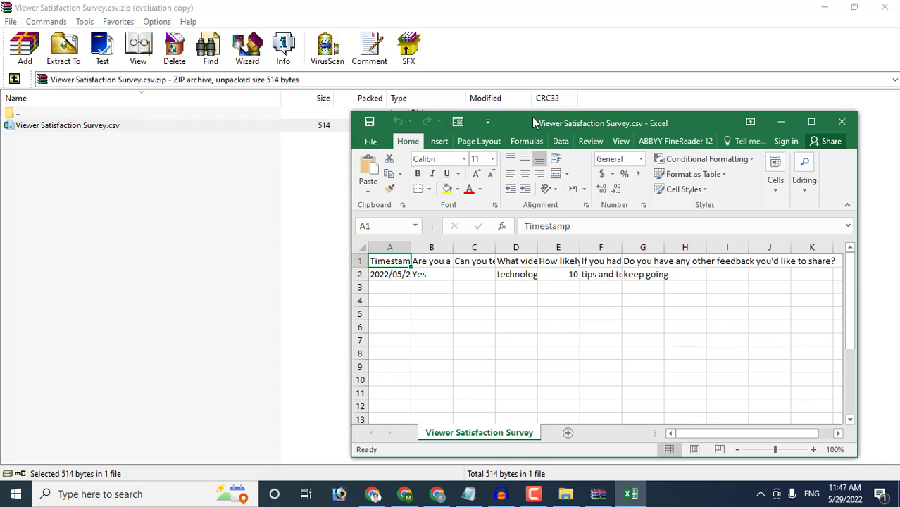
# Maximize the spreadsheet window, widen columns A to F and look over the exported responses.
pyautogui.doubleClick(534, 123)
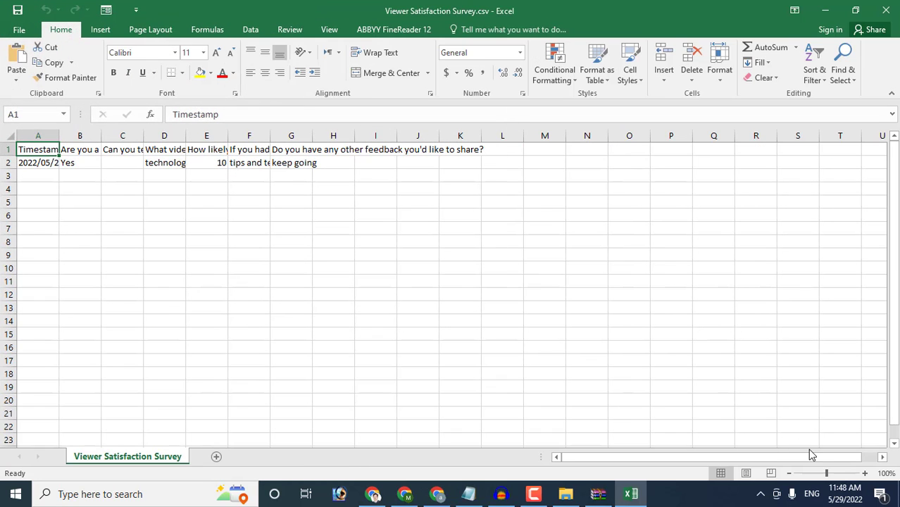
pyautogui.moveTo(711, 455); pyautogui.dragTo(680, 456)
pyautogui.moveTo(60, 135)
pyautogui.mouseDown()
pyautogui.moveTo(358, 144)
pyautogui.moveTo(370, 136)
pyautogui.moveTo(679, 136)
pyautogui.mouseUp()
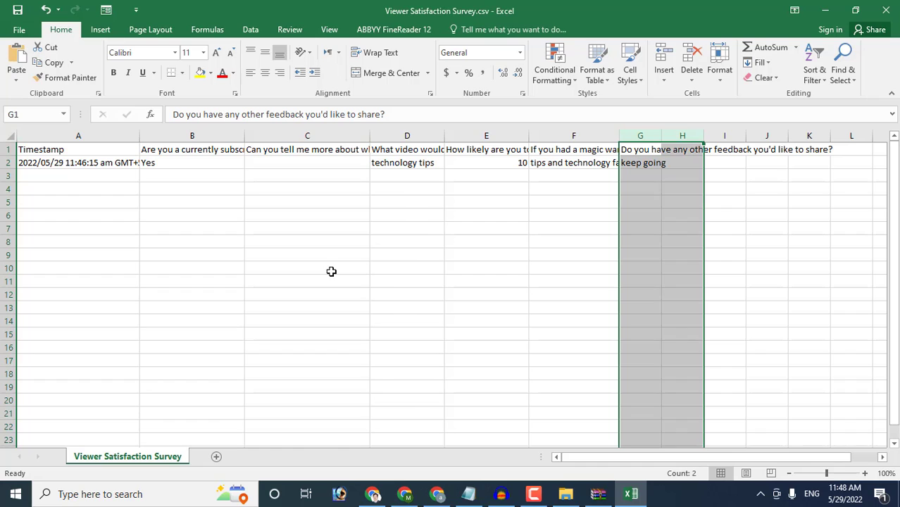
pyautogui.scroll(-5, 252, 291)
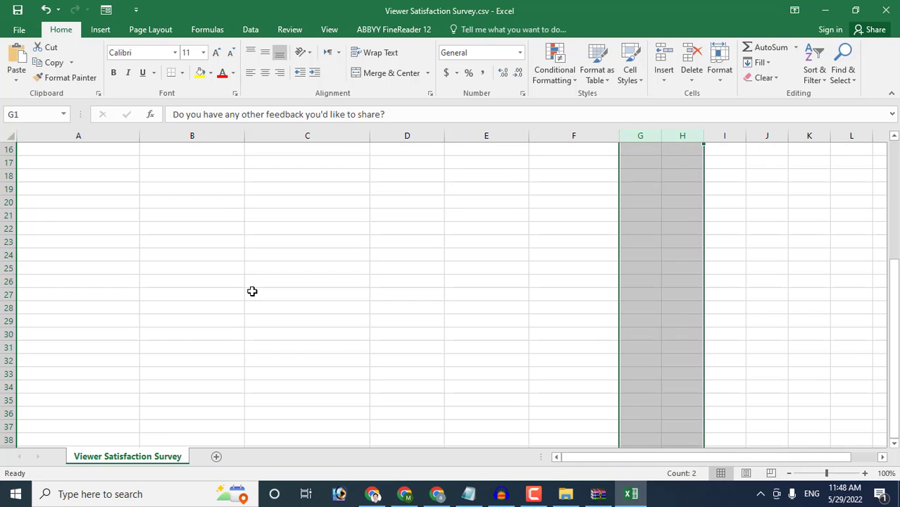
pyautogui.scroll(5, 252, 291)
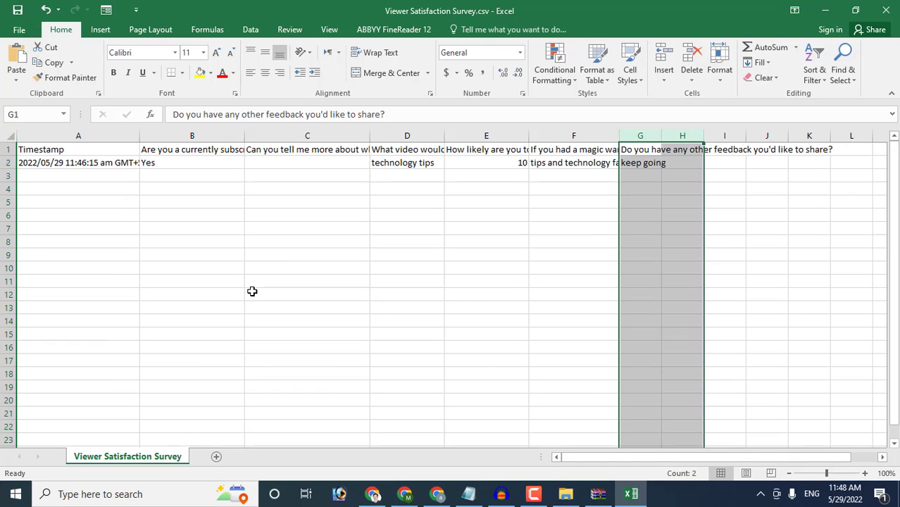